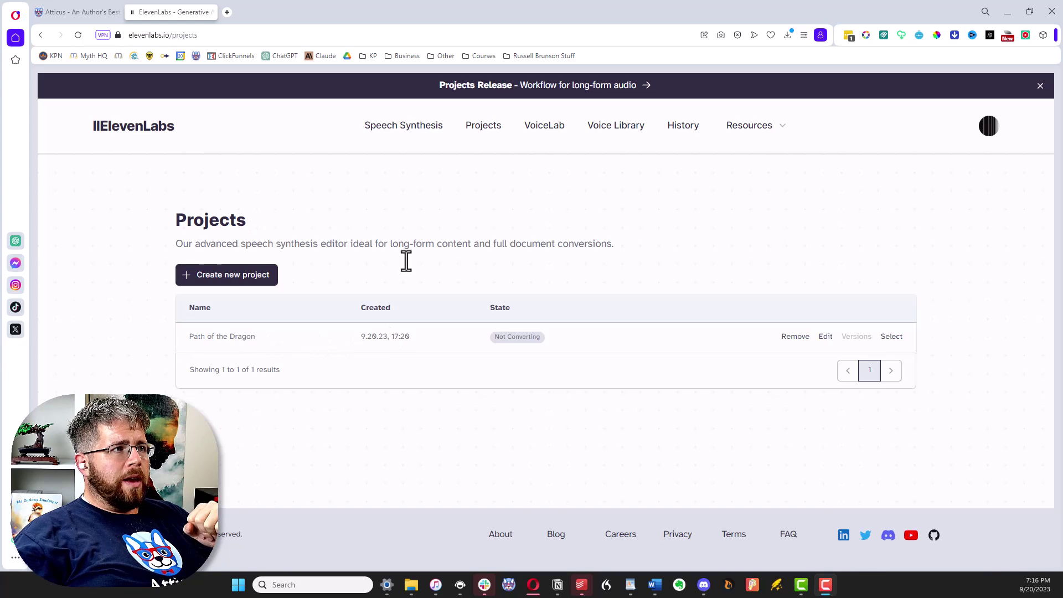
In VoiceLab, start adding a new voice and choose Professional Voice Cloning.
{"action": "left_click", "coordinate": [544, 132]}
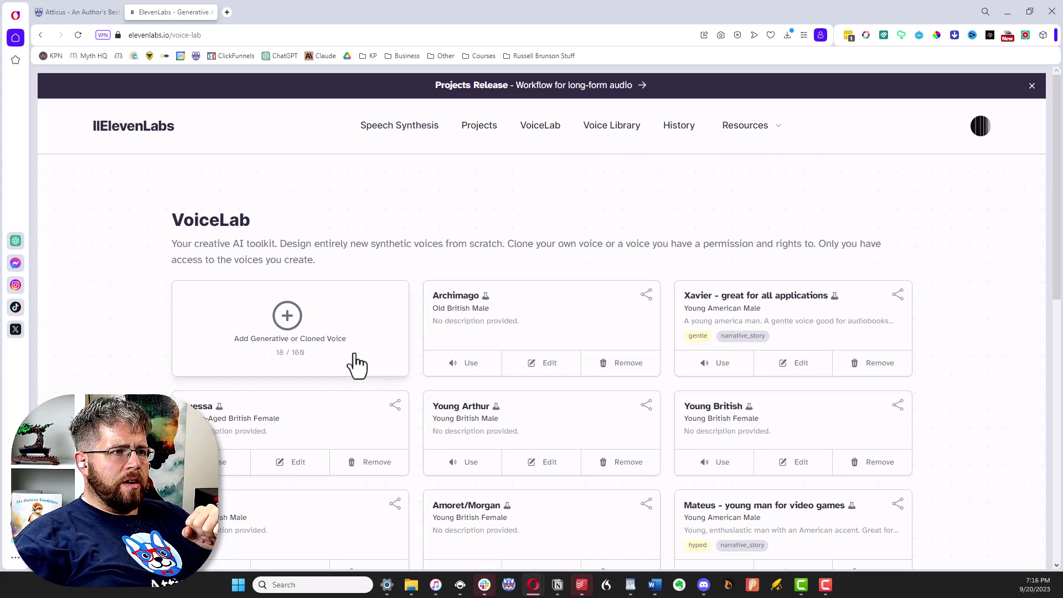
{"action": "scroll", "coordinate": [526, 407], "scroll_direction": "down", "scroll_amount": 10}
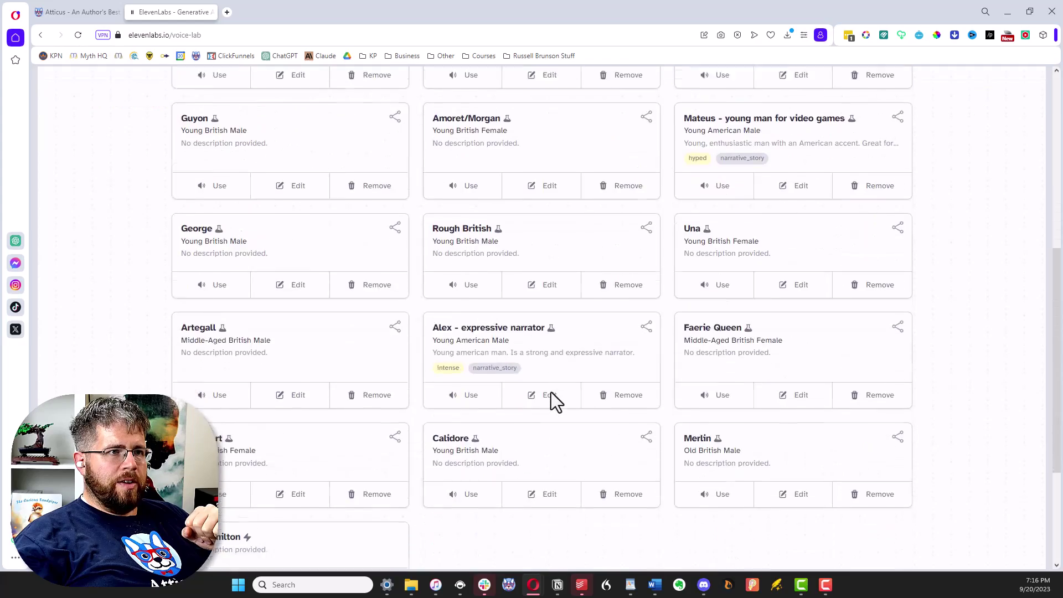
{"action": "scroll", "coordinate": [550, 393], "scroll_direction": "up", "scroll_amount": 10}
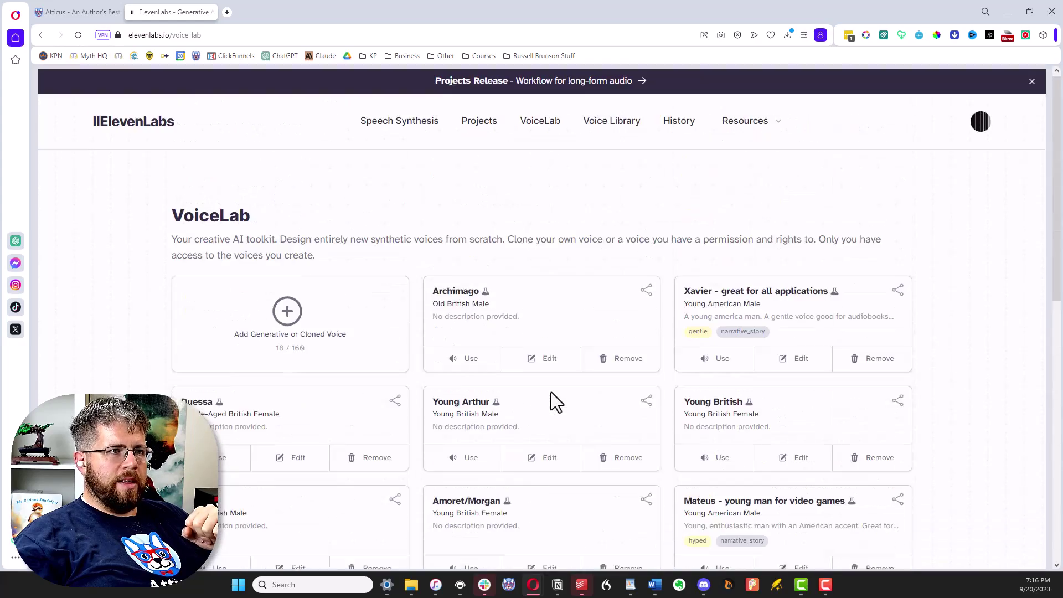
{"action": "scroll", "coordinate": [526, 435], "scroll_direction": "down", "scroll_amount": 3}
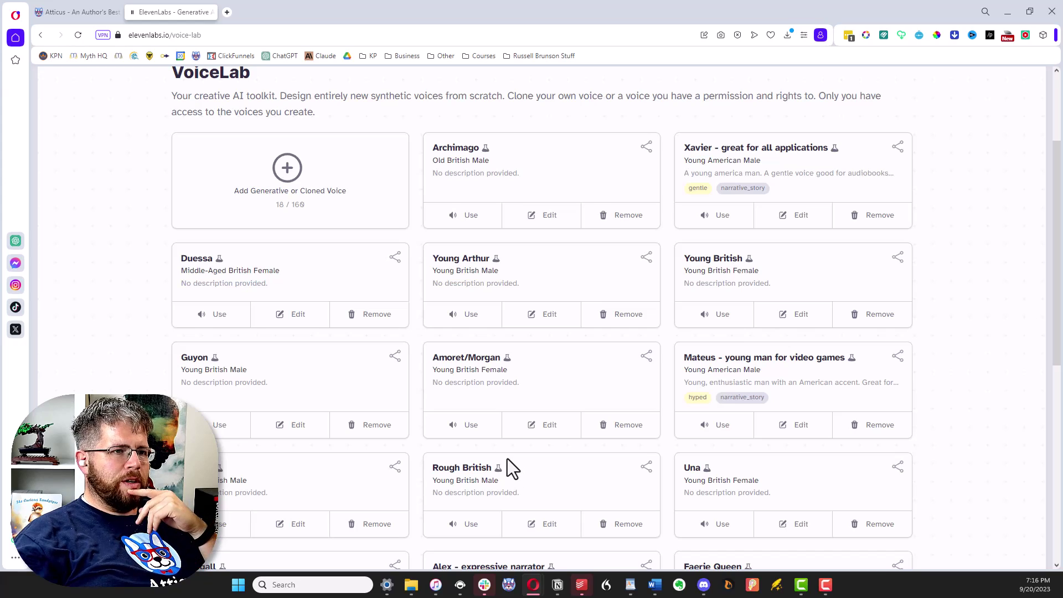
{"action": "scroll", "coordinate": [507, 458], "scroll_direction": "up", "scroll_amount": 2}
{"action": "scroll", "coordinate": [498, 459], "scroll_direction": "up", "scroll_amount": 2}
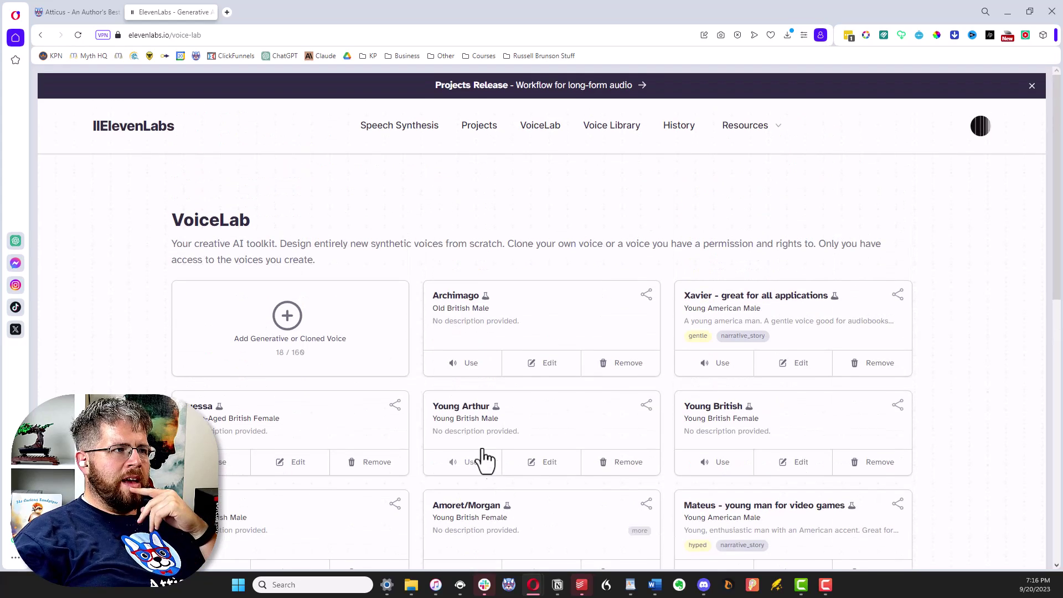
{"action": "left_click", "coordinate": [297, 327]}
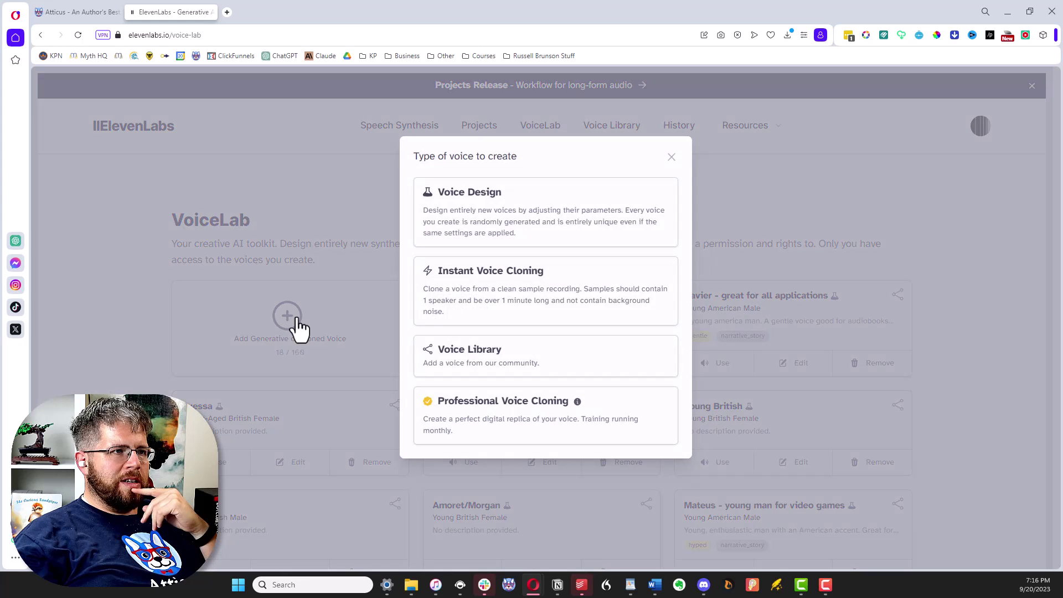
{"action": "left_click", "coordinate": [502, 429]}
Accept both consent statements for the professional voice clone.
{"action": "scroll", "coordinate": [499, 427], "scroll_direction": "down", "scroll_amount": 4}
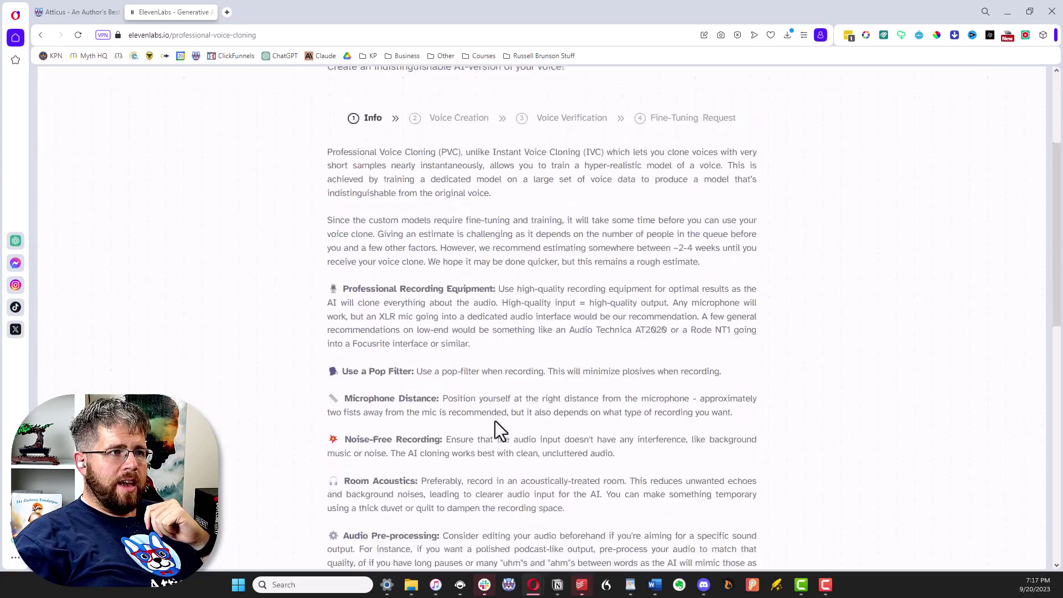
{"action": "scroll", "coordinate": [476, 418], "scroll_direction": "down", "scroll_amount": 10}
{"action": "scroll", "coordinate": [476, 412], "scroll_direction": "up", "scroll_amount": 15}
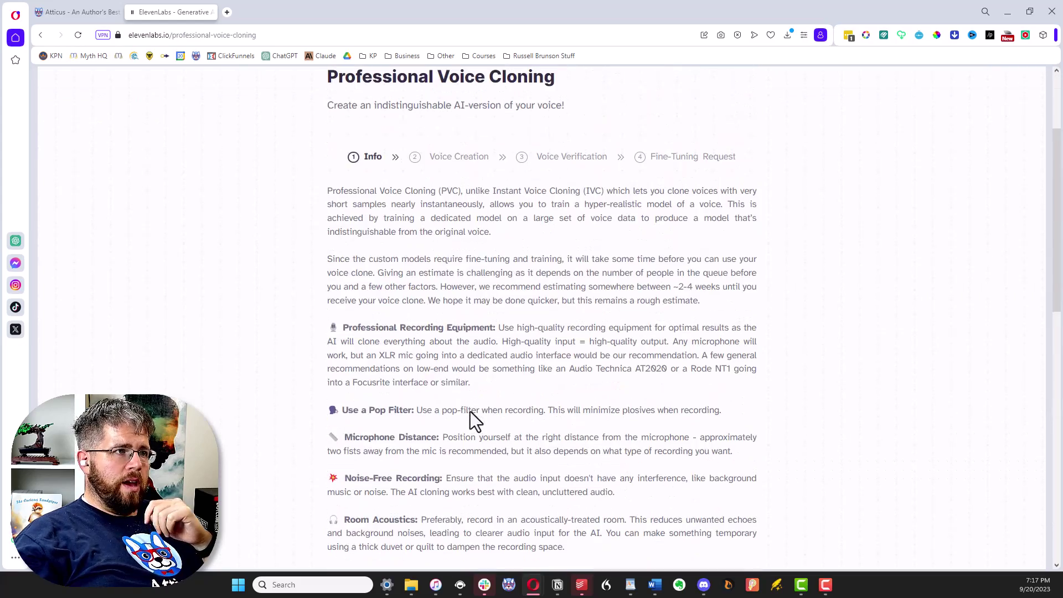
{"action": "scroll", "coordinate": [443, 420], "scroll_direction": "down", "scroll_amount": 4}
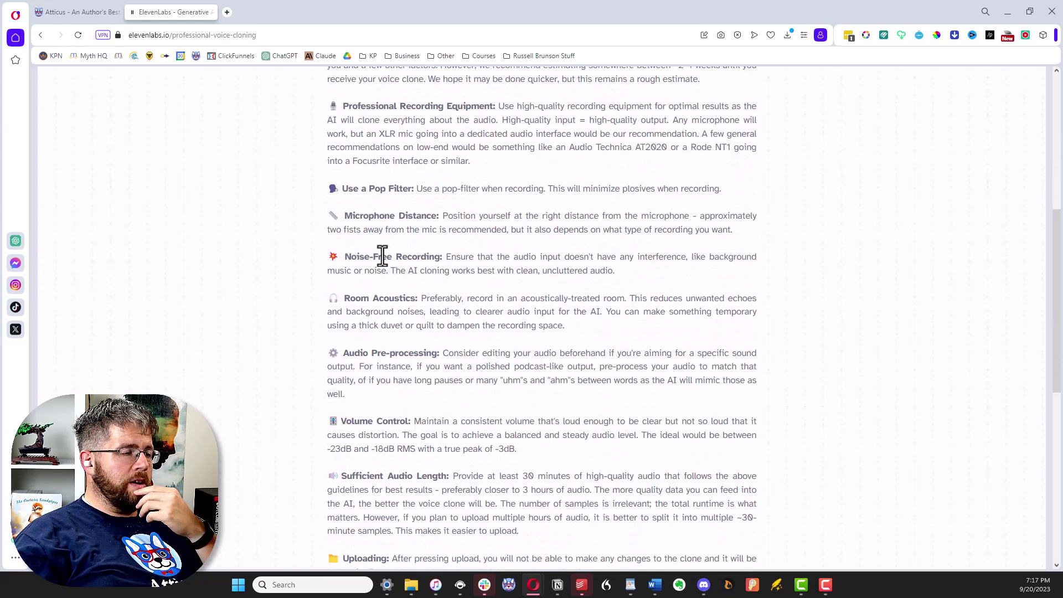
{"action": "scroll", "coordinate": [422, 315], "scroll_direction": "down", "scroll_amount": 4}
{"action": "scroll", "coordinate": [422, 315], "scroll_direction": "down", "scroll_amount": 3}
{"action": "left_click", "coordinate": [331, 379]}
{"action": "left_click", "coordinate": [332, 414]}
Begin Voice Creation and review the form's name, ten audio samples and description fields.
{"action": "left_click", "coordinate": [536, 471]}
{"action": "scroll", "coordinate": [480, 391], "scroll_direction": "up", "scroll_amount": 10}
{"action": "scroll", "coordinate": [479, 398], "scroll_direction": "up", "scroll_amount": 2}
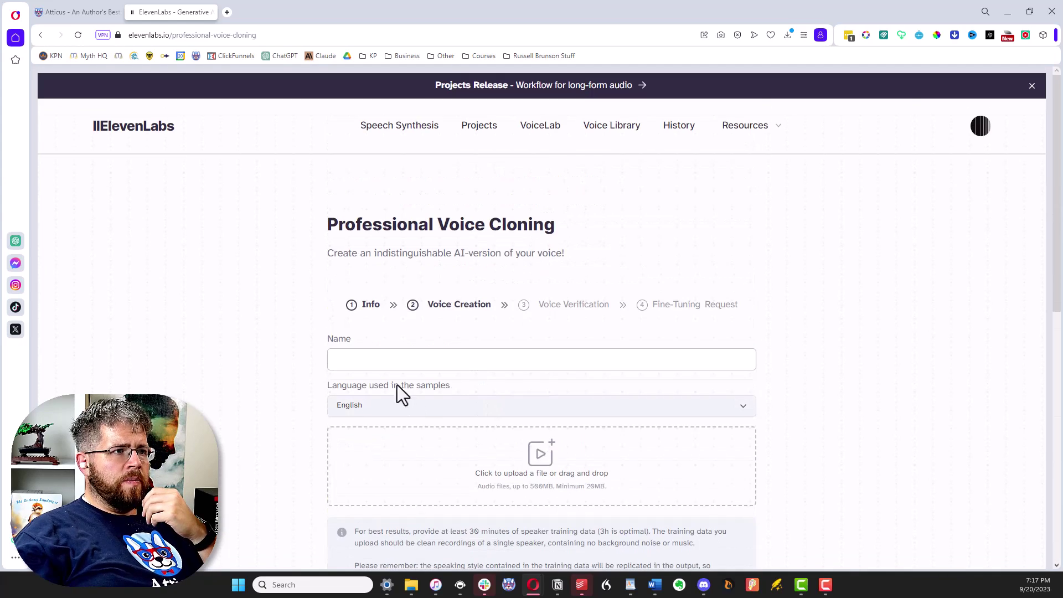
{"action": "scroll", "coordinate": [547, 378], "scroll_direction": "down", "scroll_amount": 1}
{"action": "scroll", "coordinate": [547, 378], "scroll_direction": "down", "scroll_amount": 2}
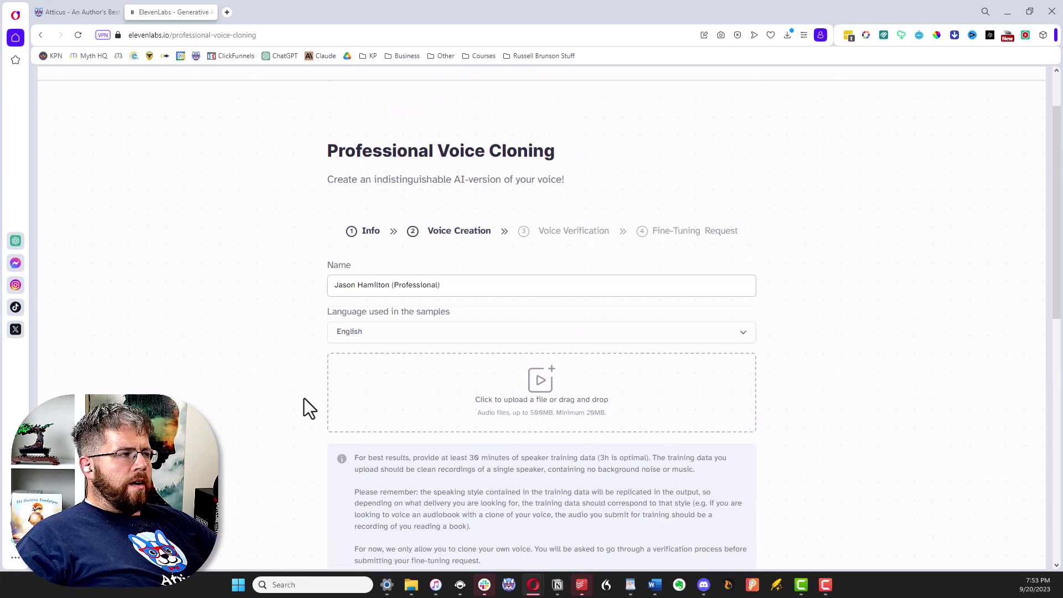
{"action": "scroll", "coordinate": [454, 407], "scroll_direction": "down", "scroll_amount": 5}
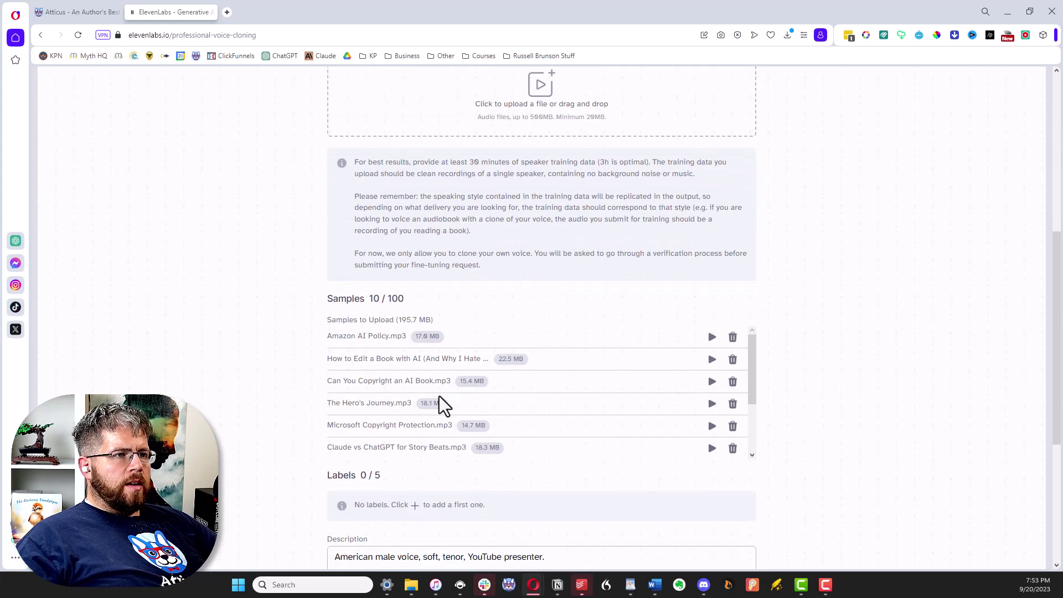
{"action": "scroll", "coordinate": [441, 403], "scroll_direction": "down", "scroll_amount": 2}
{"action": "scroll", "coordinate": [398, 410], "scroll_direction": "down", "scroll_amount": 3}
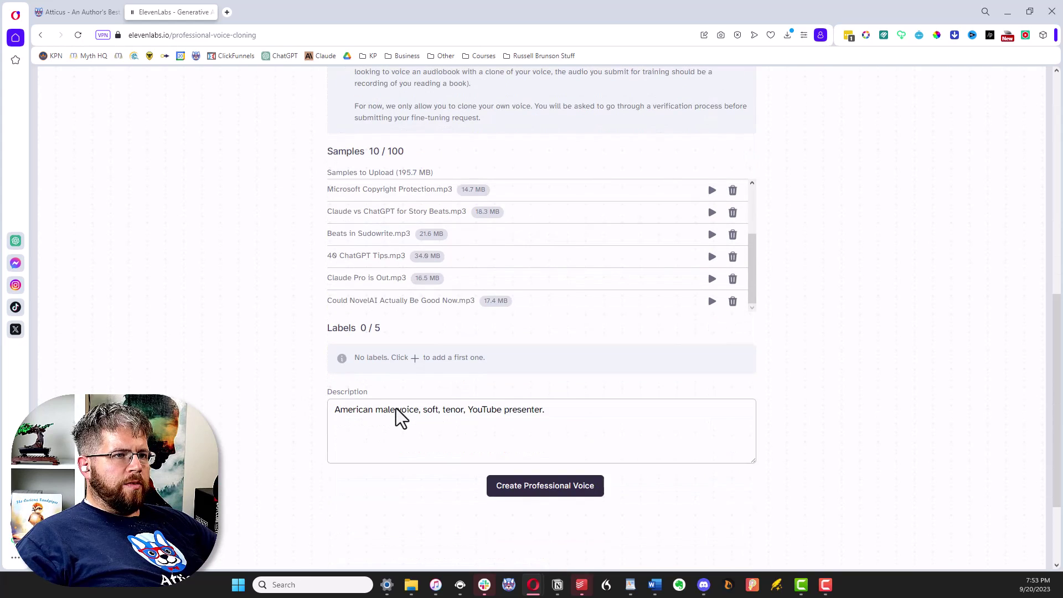
{"action": "scroll", "coordinate": [398, 410], "scroll_direction": "up", "scroll_amount": 1}
{"action": "scroll", "coordinate": [432, 349], "scroll_direction": "up", "scroll_amount": 2}
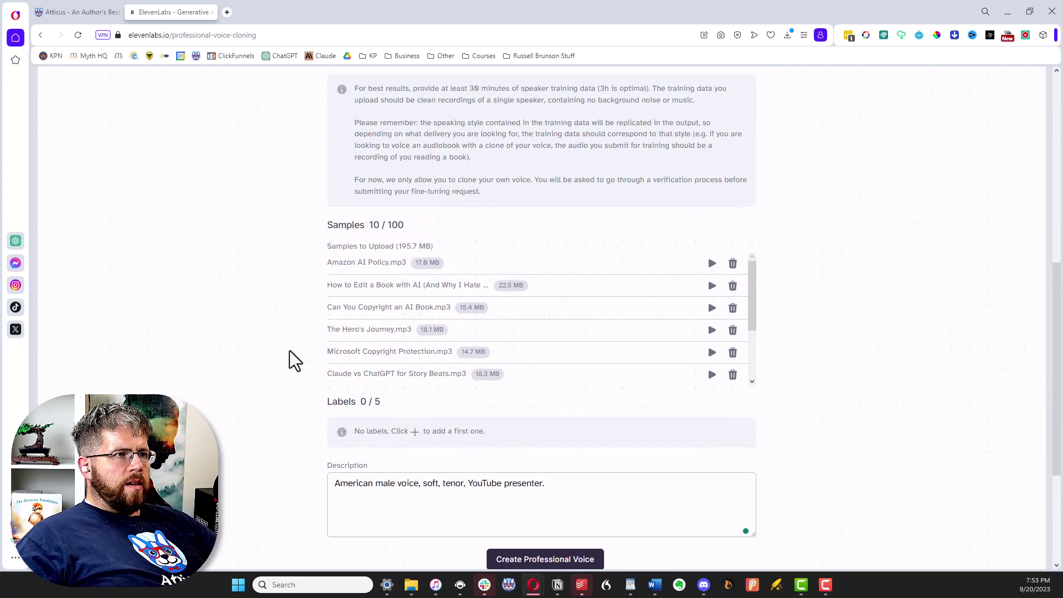
{"action": "scroll", "coordinate": [289, 350], "scroll_direction": "down", "scroll_amount": 3}
{"action": "scroll", "coordinate": [289, 351], "scroll_direction": "up", "scroll_amount": 4}
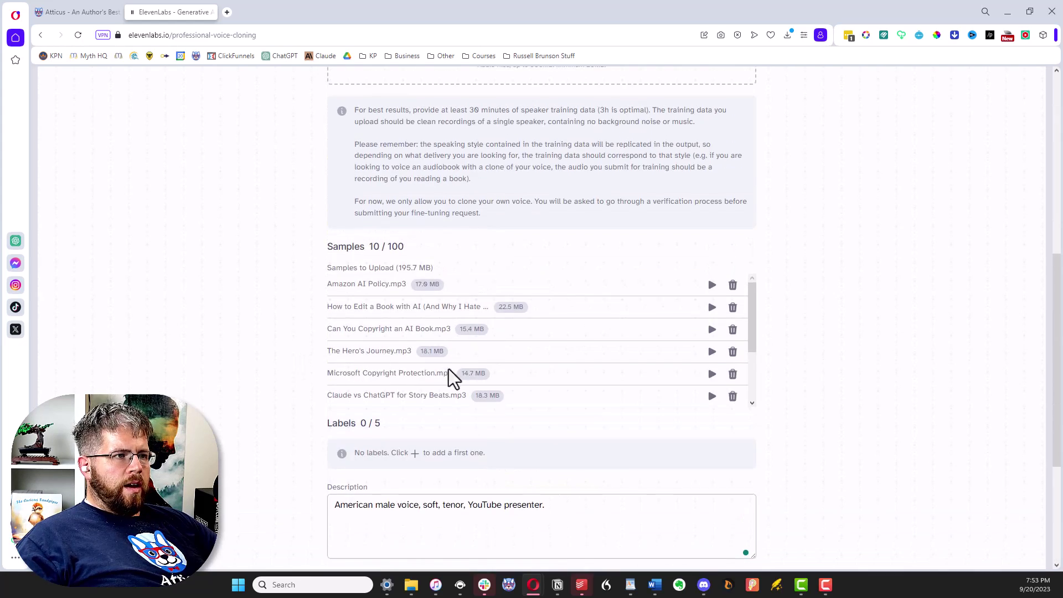
{"action": "scroll", "coordinate": [819, 440], "scroll_direction": "down", "scroll_amount": 3}
{"action": "scroll", "coordinate": [816, 437], "scroll_direction": "up", "scroll_amount": 4}
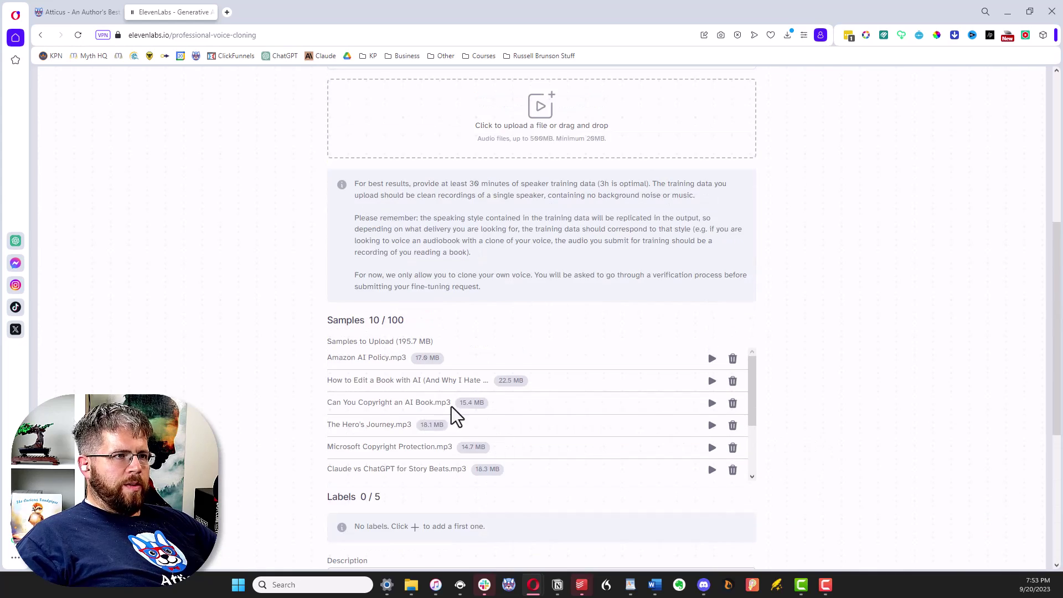
{"action": "scroll", "coordinate": [399, 377], "scroll_direction": "up", "scroll_amount": 3}
{"action": "scroll", "coordinate": [387, 387], "scroll_direction": "down", "scroll_amount": 4}
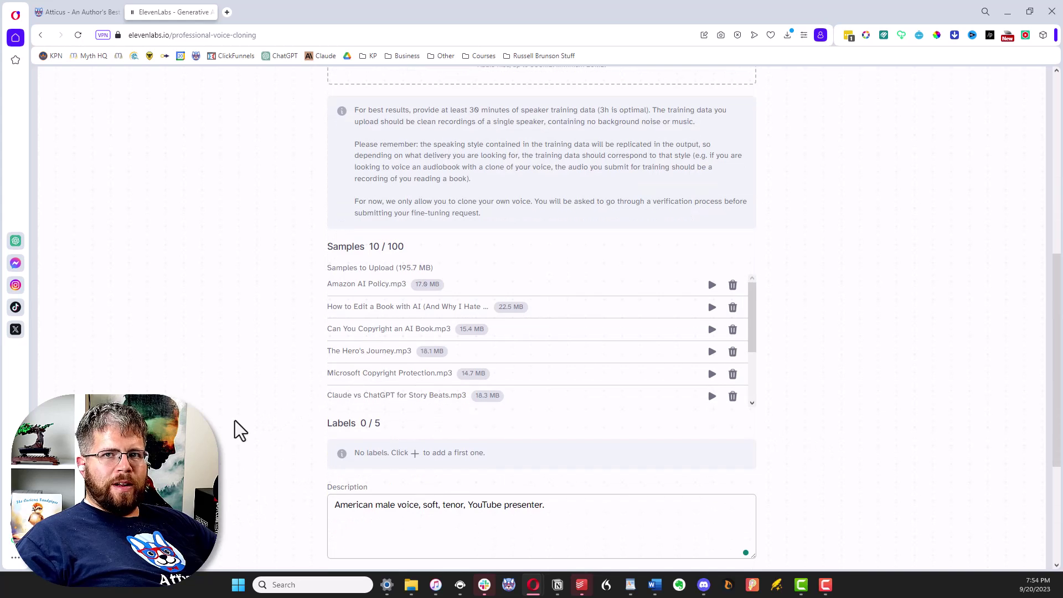
{"action": "scroll", "coordinate": [293, 423], "scroll_direction": "down", "scroll_amount": 3}
{"action": "scroll", "coordinate": [293, 423], "scroll_direction": "up", "scroll_amount": 3}
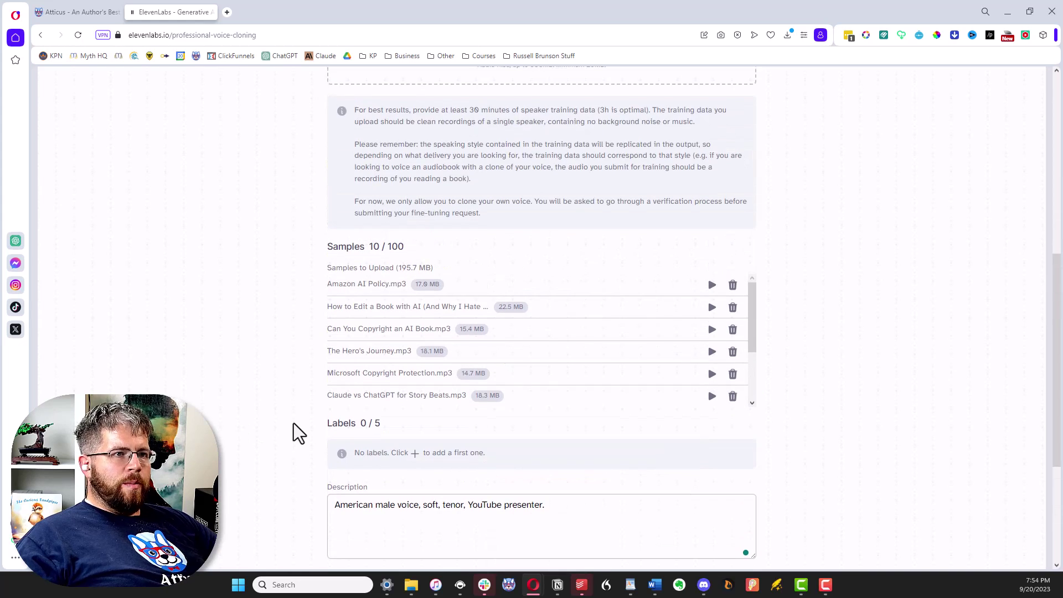
{"action": "scroll", "coordinate": [272, 430], "scroll_direction": "down", "scroll_amount": 3}
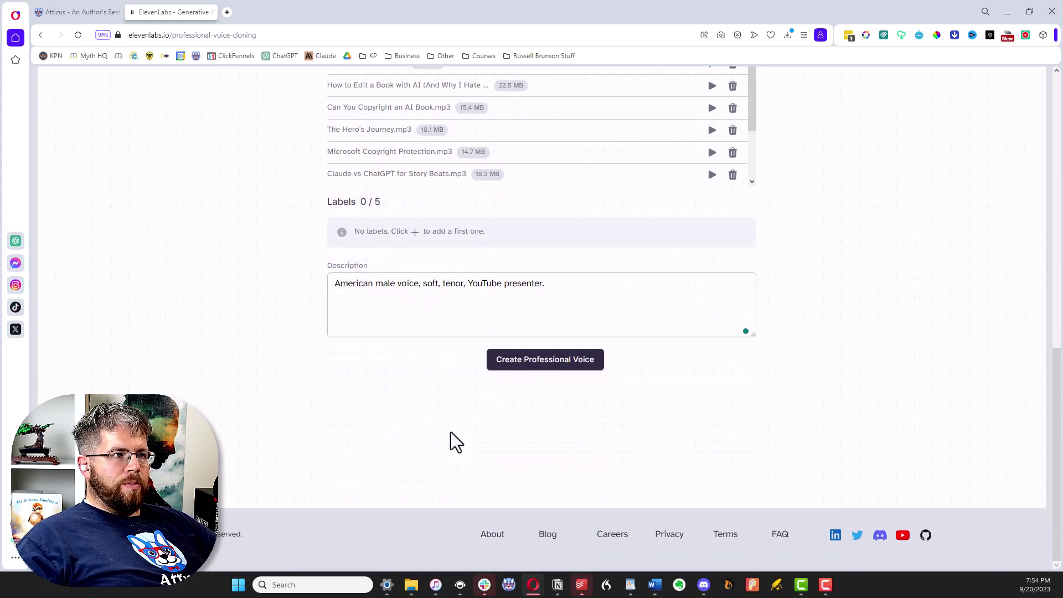
Create the professional voice from its samples and request its fine-tuning.
{"action": "left_click", "coordinate": [518, 364]}
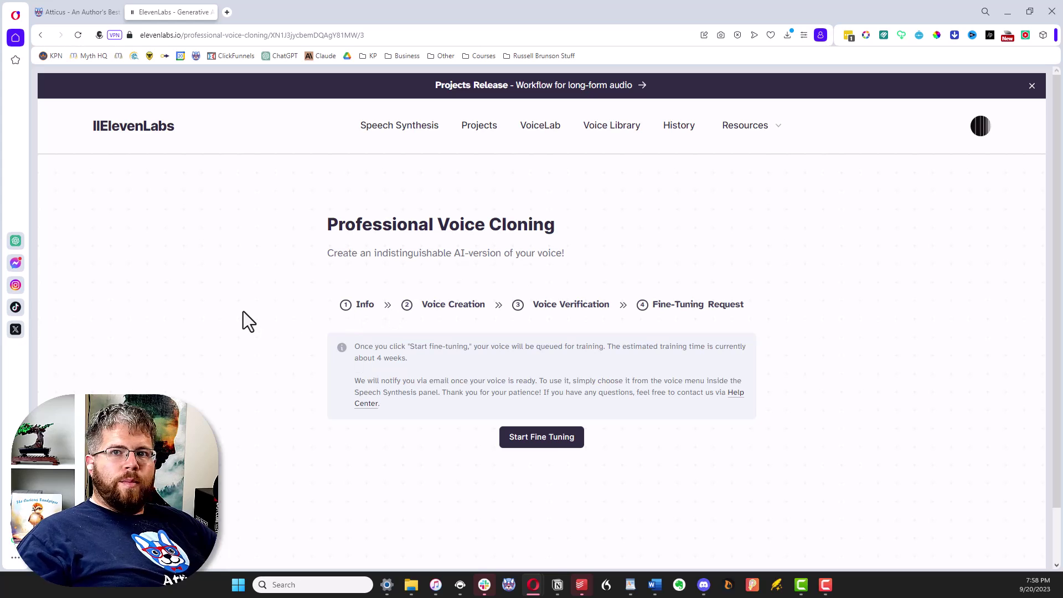
{"action": "scroll", "coordinate": [244, 333], "scroll_direction": "down", "scroll_amount": 2}
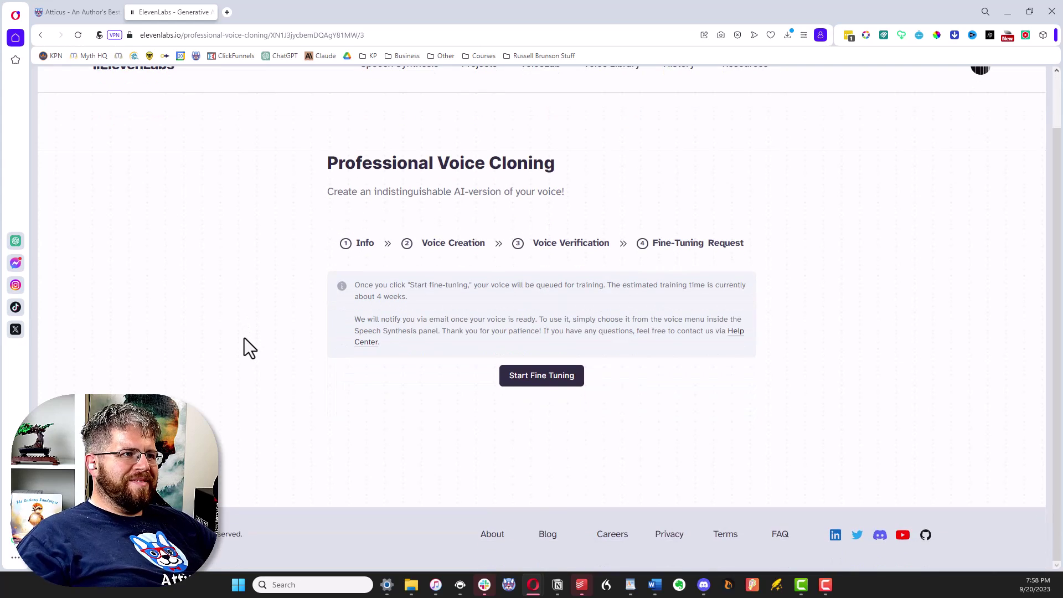
{"action": "scroll", "coordinate": [245, 338], "scroll_direction": "up", "scroll_amount": 2}
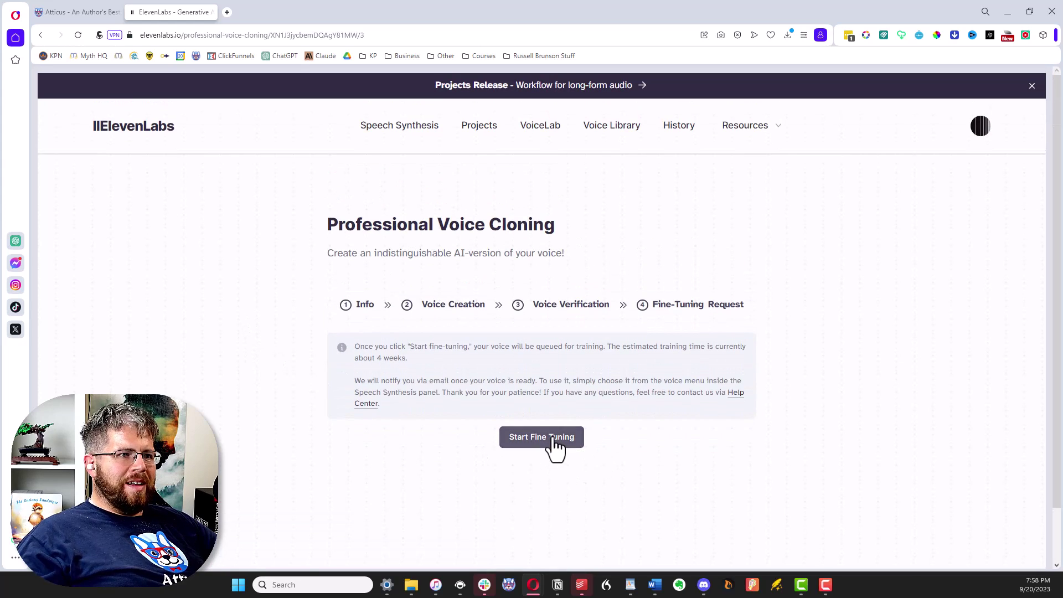
{"action": "left_click", "coordinate": [552, 440]}
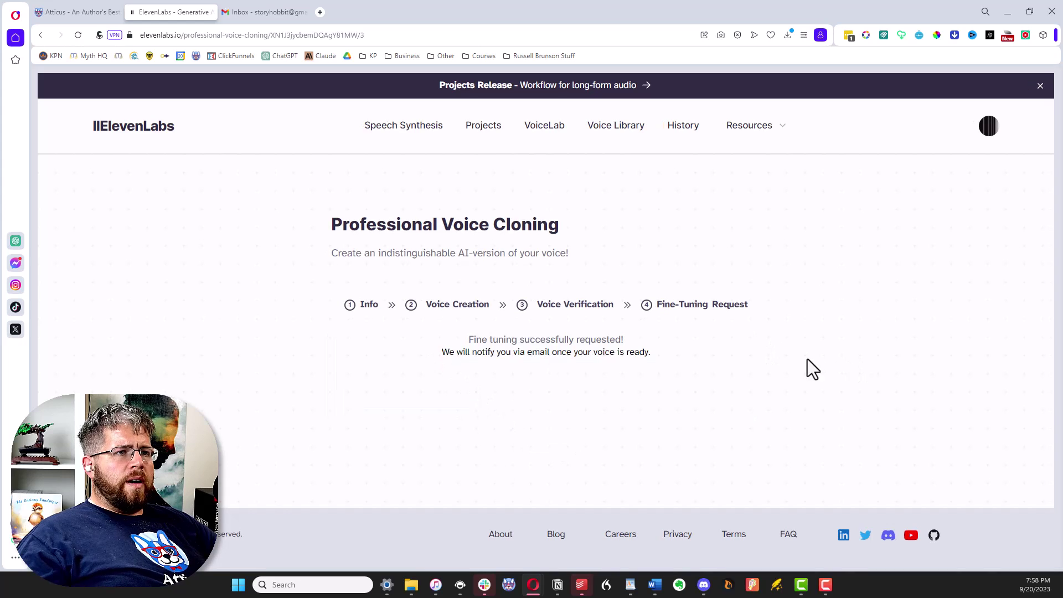
{"action": "mouse_move", "coordinate": [812, 382]}
{"action": "left_mouse_down"}
{"action": "mouse_move", "coordinate": [598, 339]}
{"action": "mouse_move", "coordinate": [326, 216]}
{"action": "left_mouse_up"}
{"action": "left_click", "coordinate": [295, 269]}
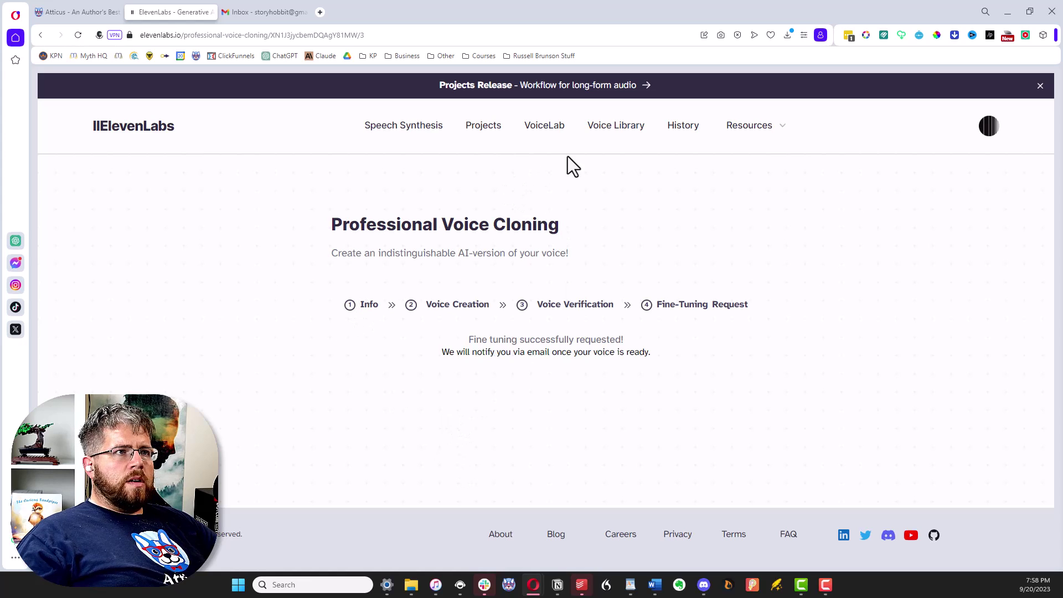
{"action": "left_click", "coordinate": [542, 128]}
{"action": "left_click", "coordinate": [311, 322]}
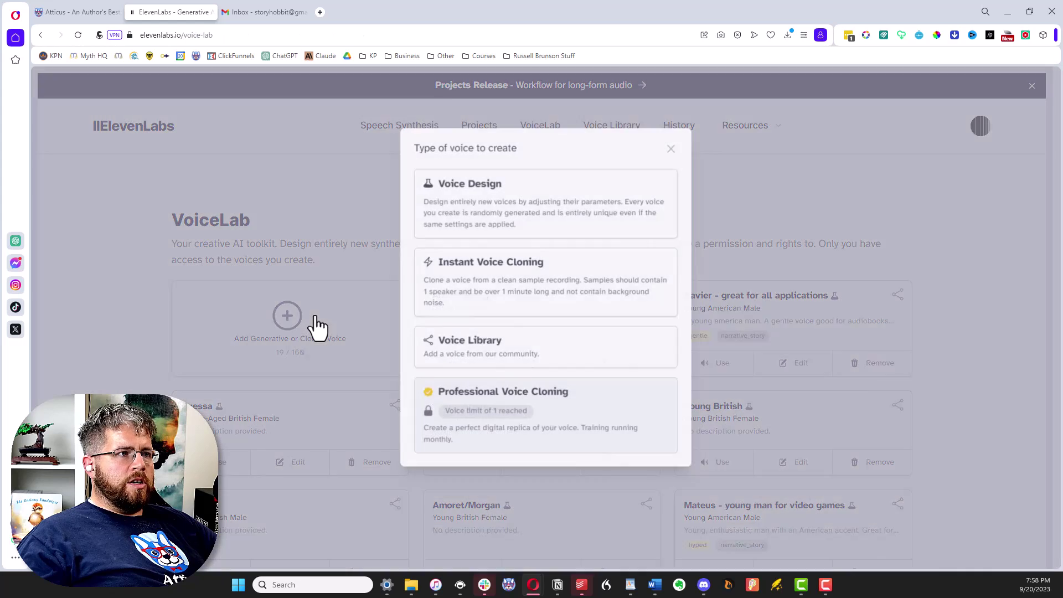
{"action": "left_click", "coordinate": [572, 301]}
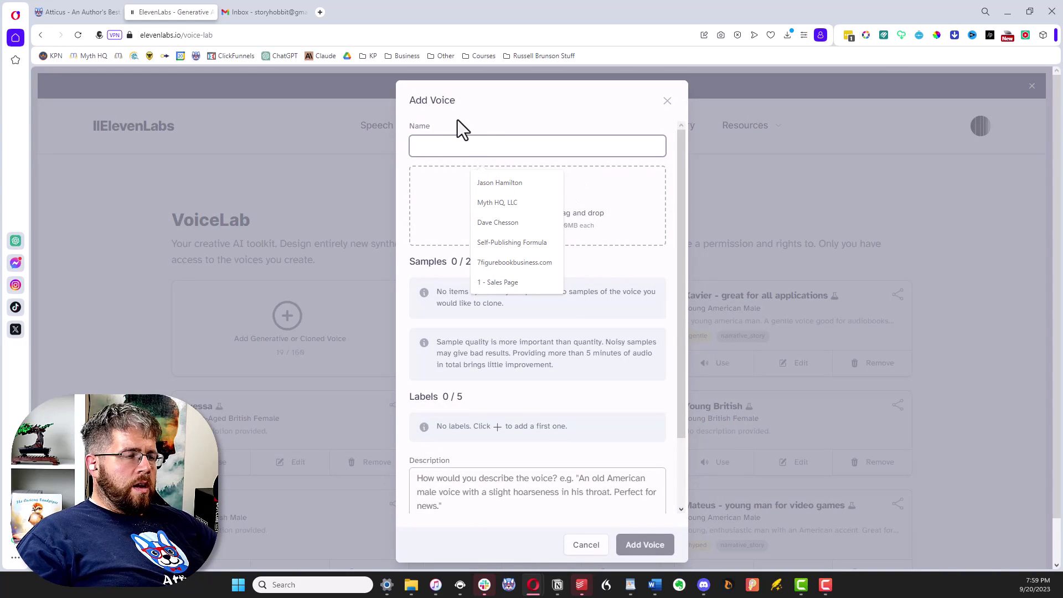
{"action": "left_click", "coordinate": [470, 146]}
{"action": "type", "text": "Jason"}
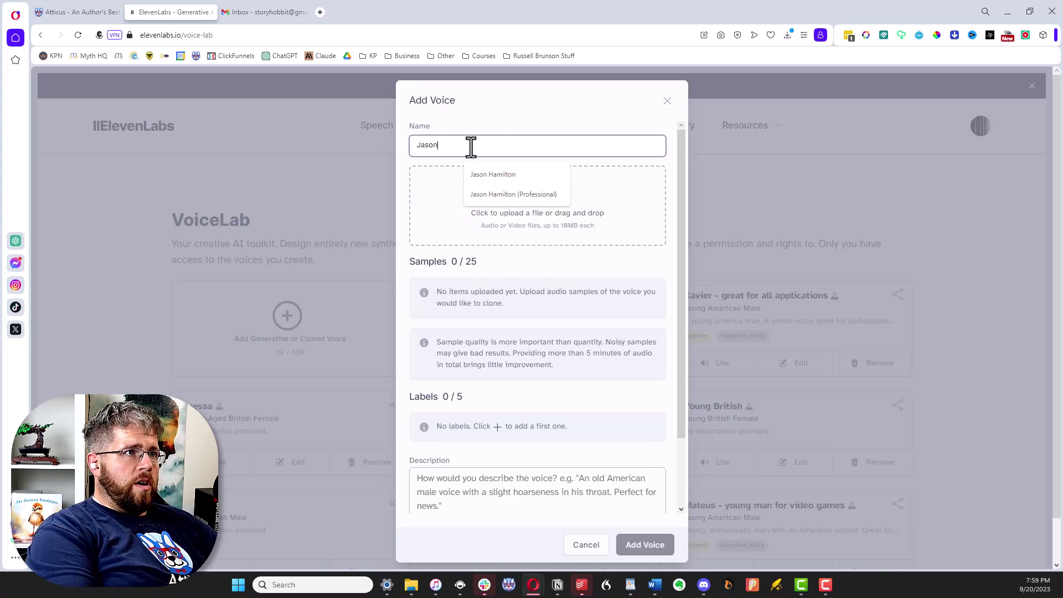
{"action": "type", "text": " Hamilton (Instant)"}
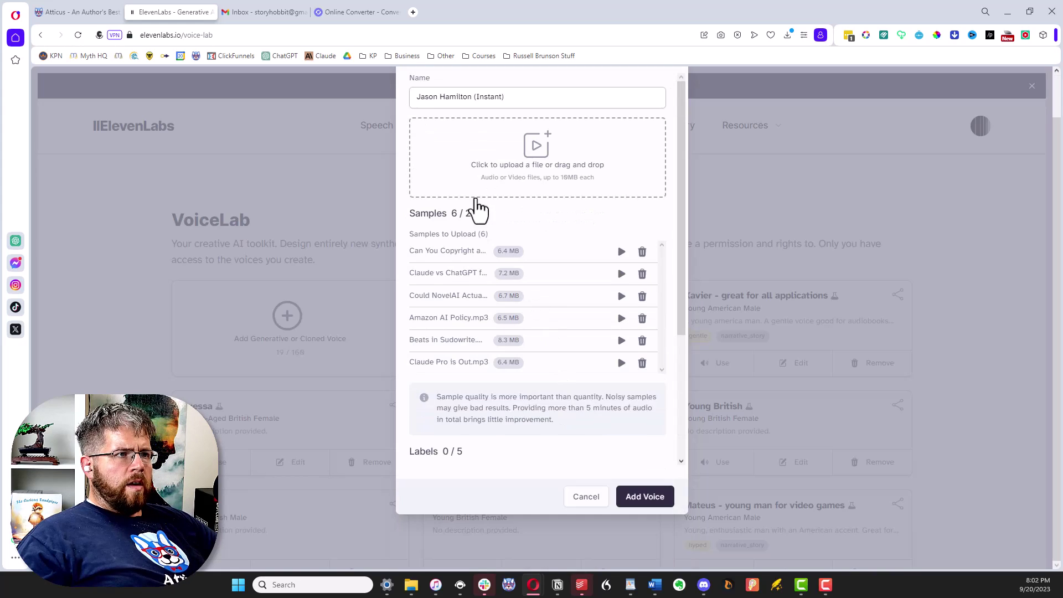
{"action": "scroll", "coordinate": [548, 299], "scroll_direction": "down", "scroll_amount": 4}
{"action": "left_click", "coordinate": [641, 505]}
{"action": "scroll", "coordinate": [509, 333], "scroll_direction": "up", "scroll_amount": 5}
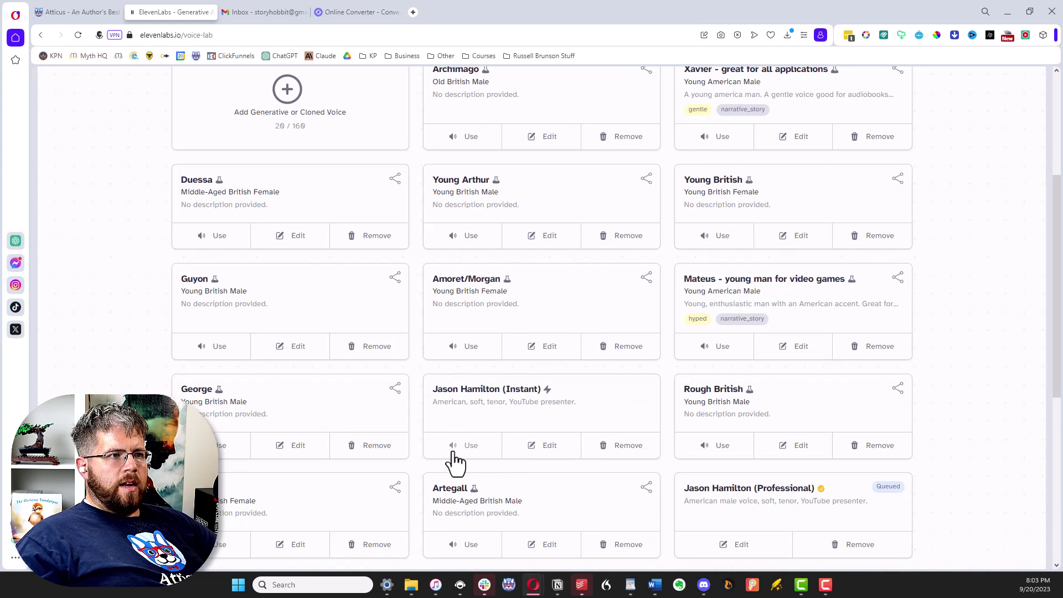
{"action": "scroll", "coordinate": [676, 480], "scroll_direction": "down", "scroll_amount": 3}
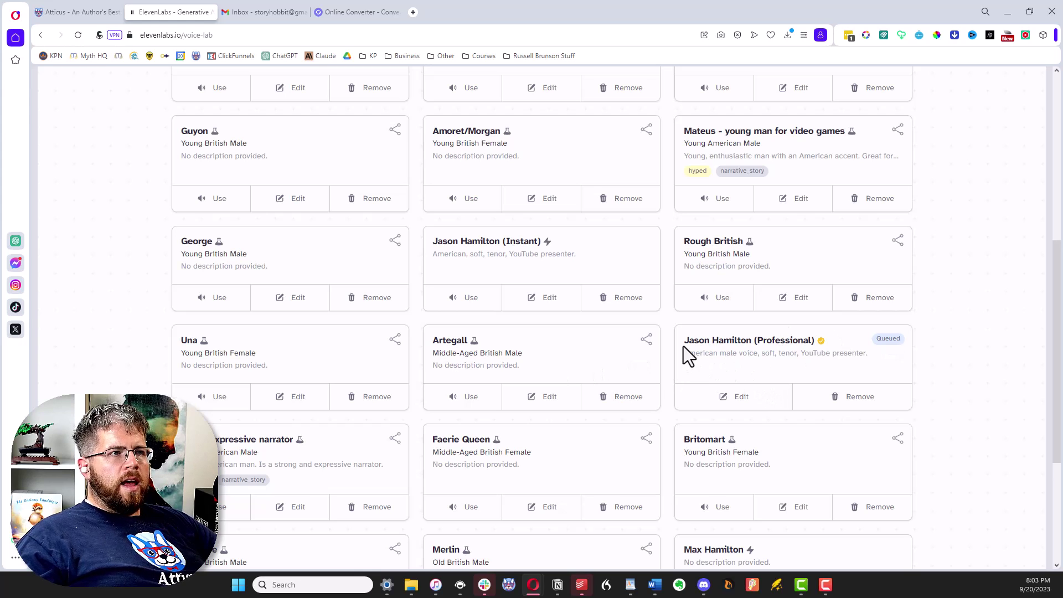
{"action": "left_click", "coordinate": [450, 305]}
{"action": "scroll", "coordinate": [535, 348], "scroll_direction": "up", "scroll_amount": 7}
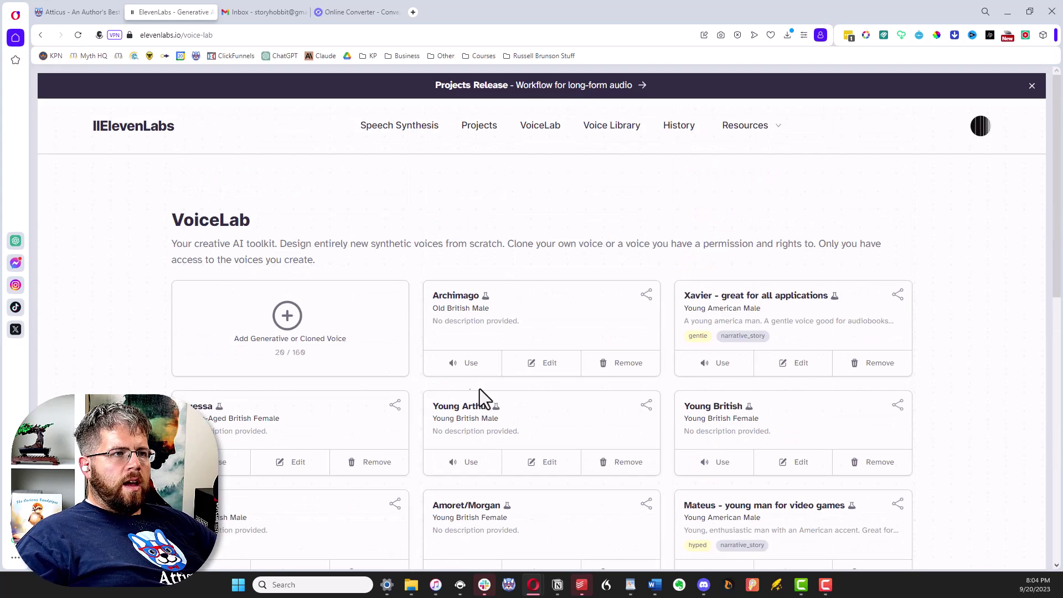
Create a new empty project named 'AI Writing Book'.
{"action": "left_click", "coordinate": [483, 128]}
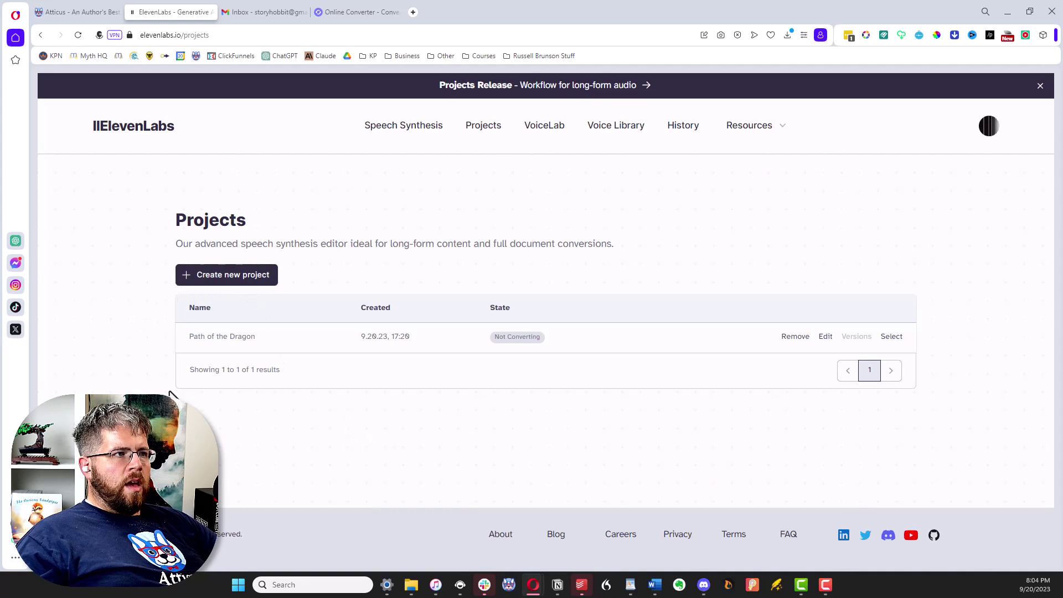
{"action": "left_click", "coordinate": [229, 287]}
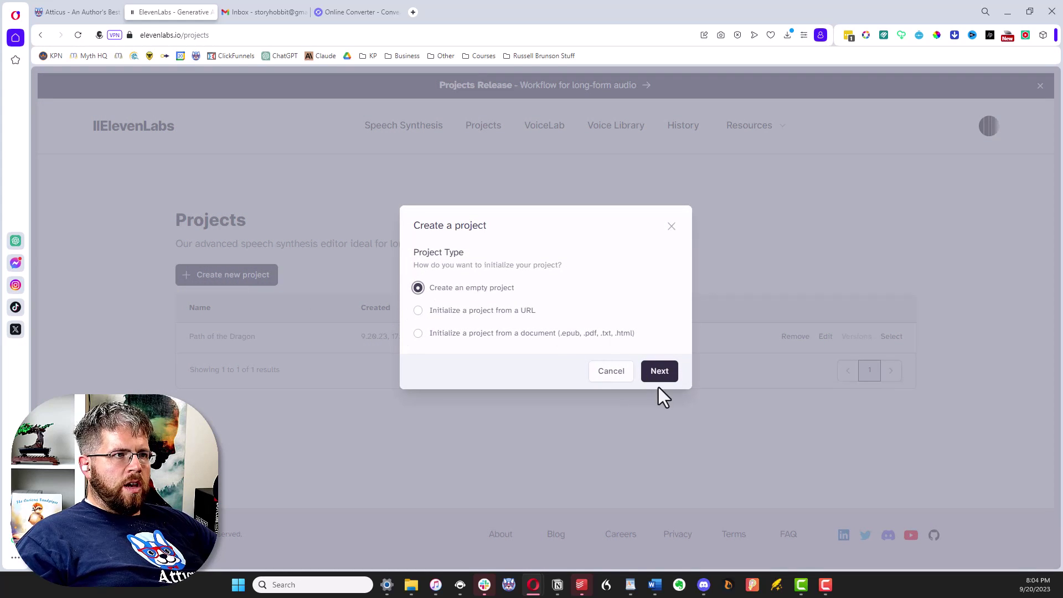
{"action": "left_click", "coordinate": [659, 371]}
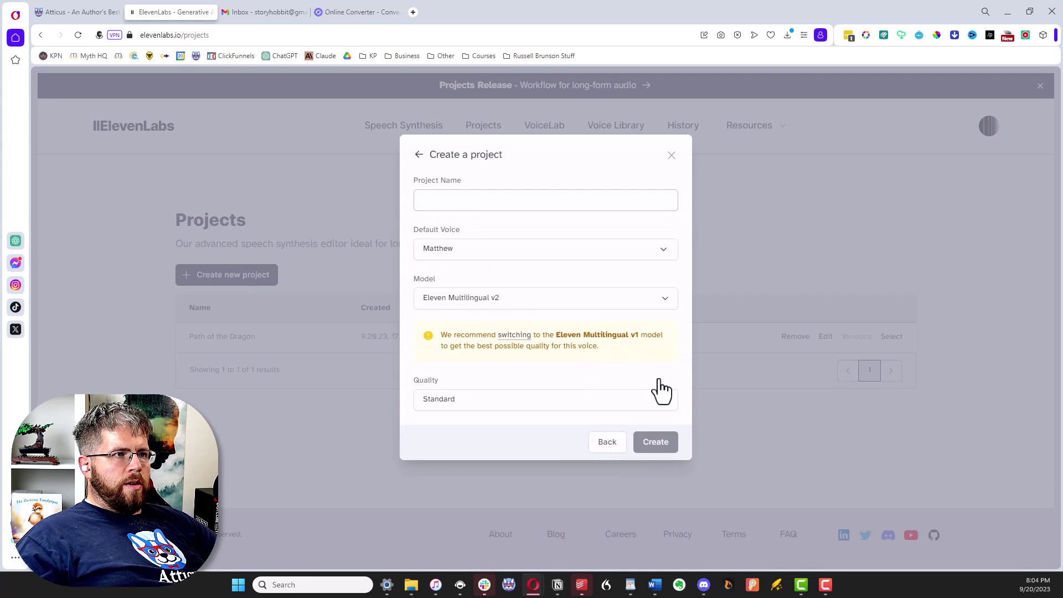
{"action": "left_click", "coordinate": [424, 197]}
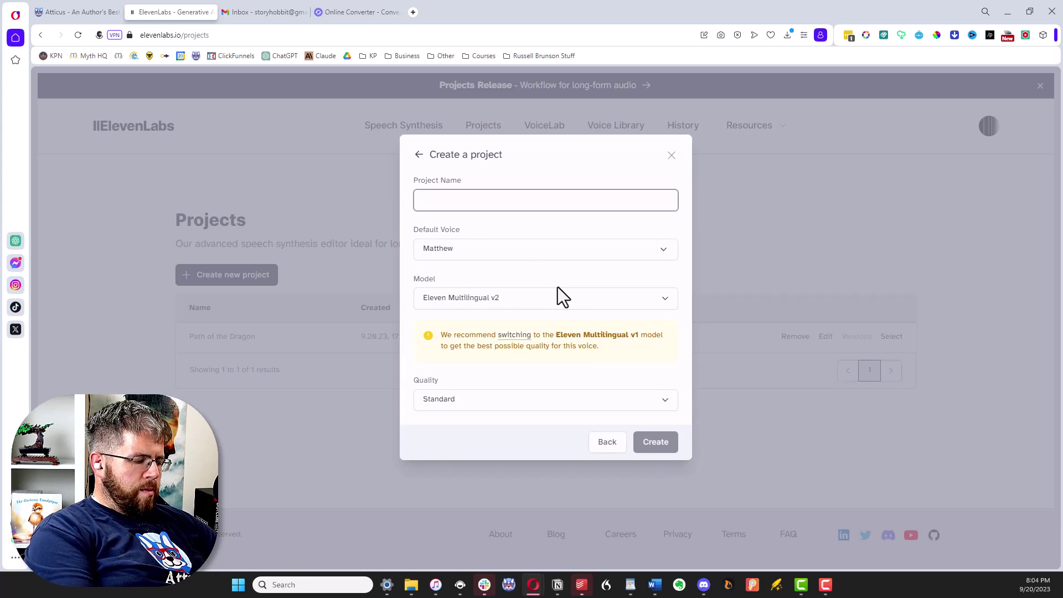
{"action": "type", "text": "AI Wr"}
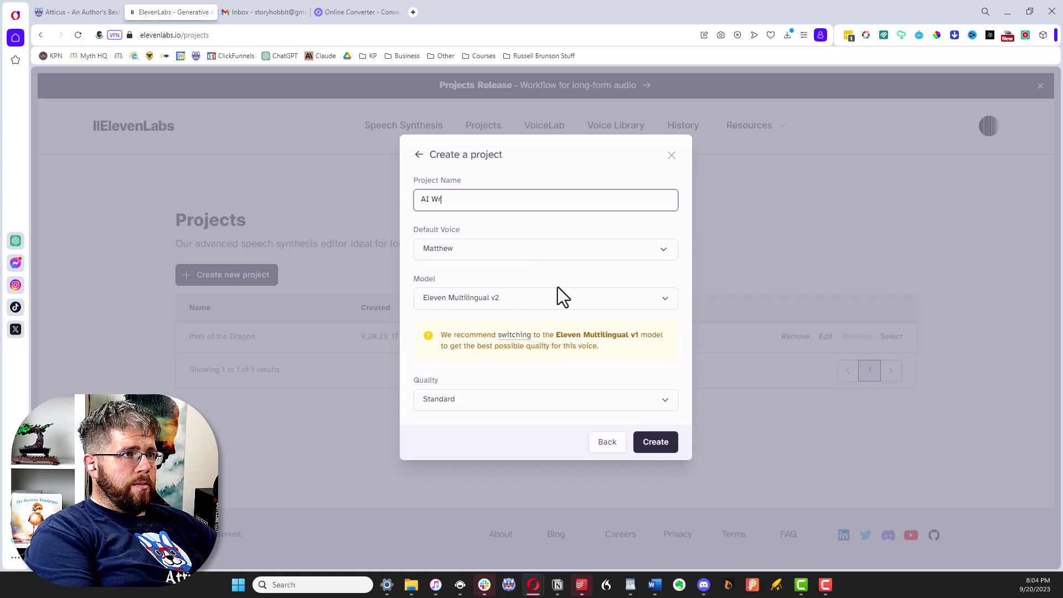
{"action": "type", "text": "iting Book"}
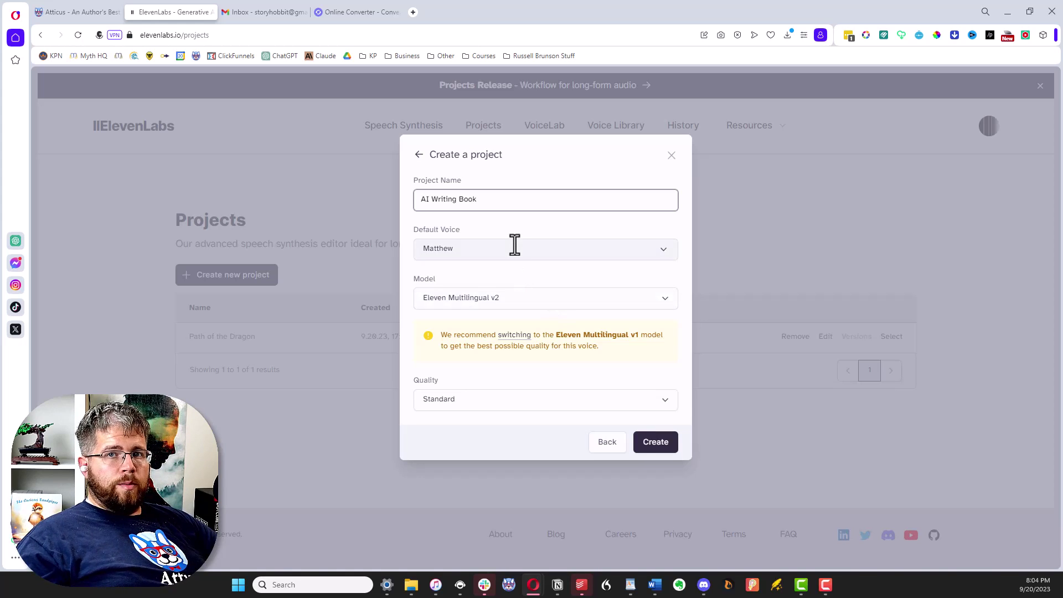
Choose 'Alex - expressive narrator' as the project's default voice.
{"action": "left_click", "coordinate": [458, 249]}
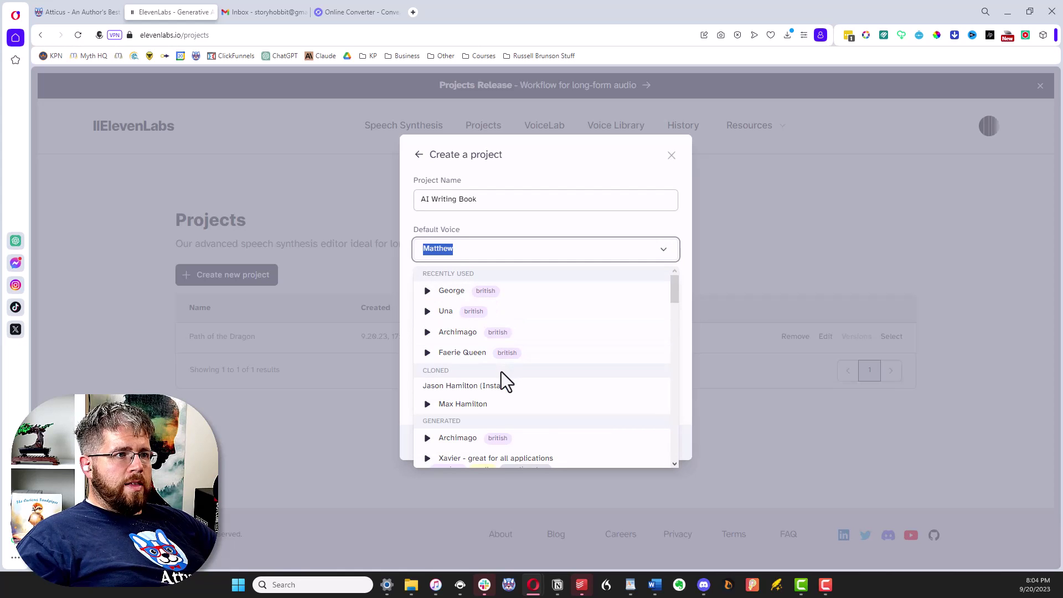
{"action": "scroll", "coordinate": [500, 371], "scroll_direction": "down", "scroll_amount": 1}
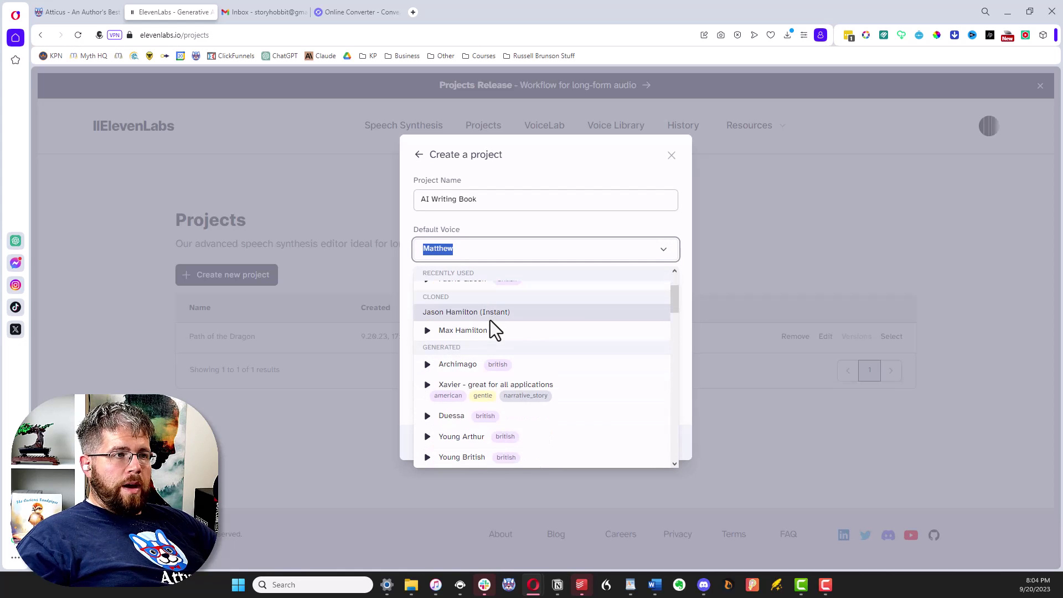
{"action": "scroll", "coordinate": [487, 355], "scroll_direction": "down", "scroll_amount": 1}
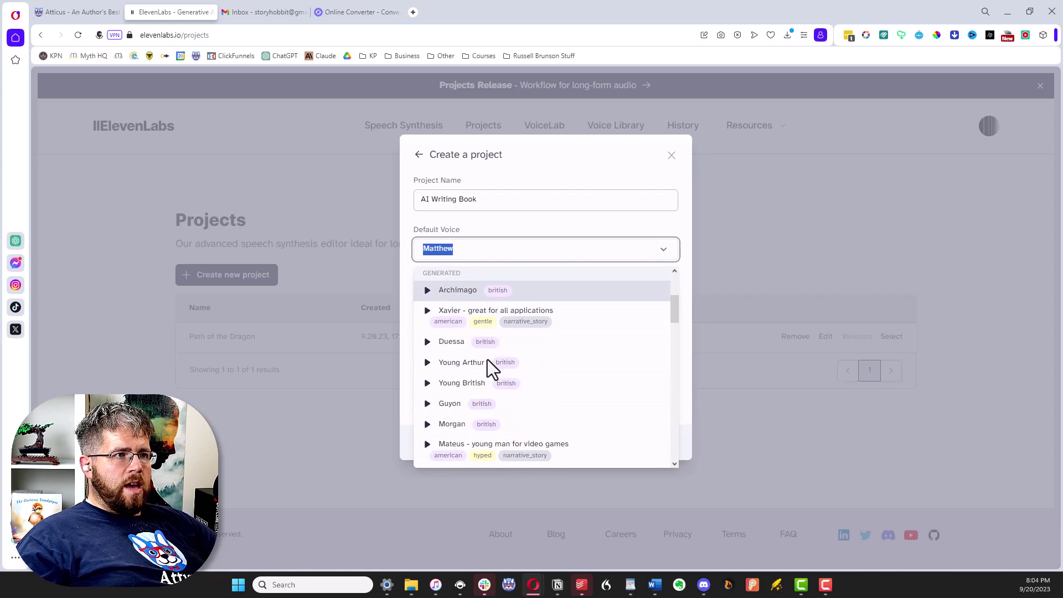
{"action": "scroll", "coordinate": [555, 333], "scroll_direction": "down", "scroll_amount": 3}
{"action": "scroll", "coordinate": [555, 333], "scroll_direction": "up", "scroll_amount": 5}
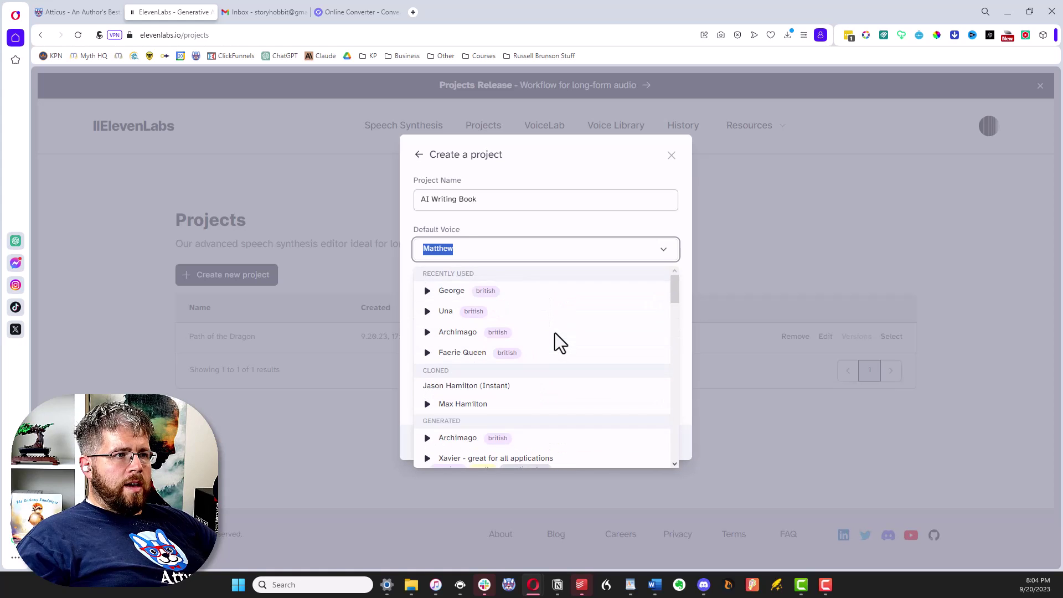
{"action": "scroll", "coordinate": [553, 333], "scroll_direction": "down", "scroll_amount": 3}
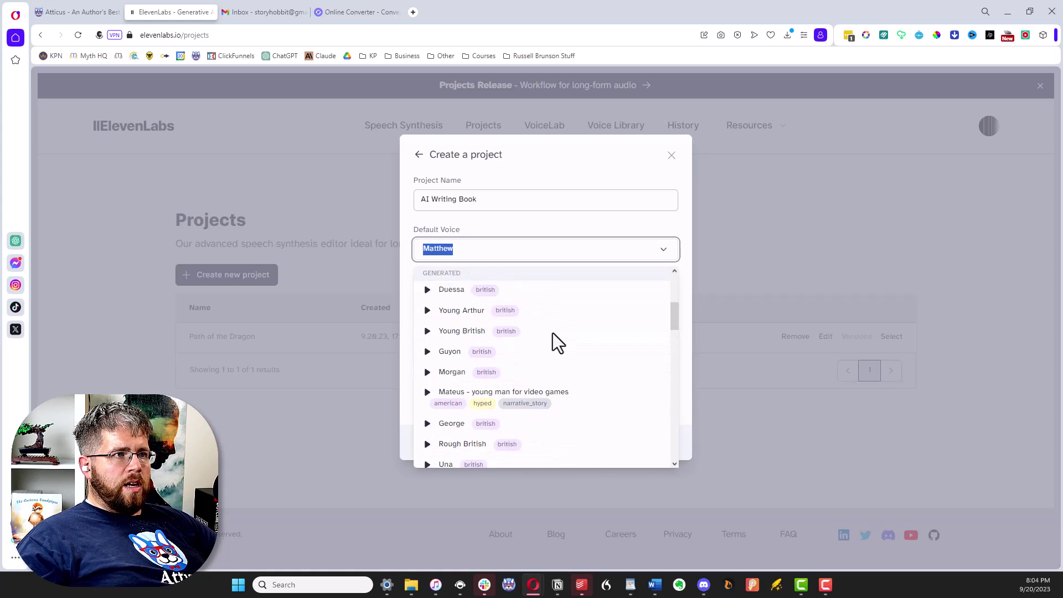
{"action": "scroll", "coordinate": [498, 341], "scroll_direction": "down", "scroll_amount": 2}
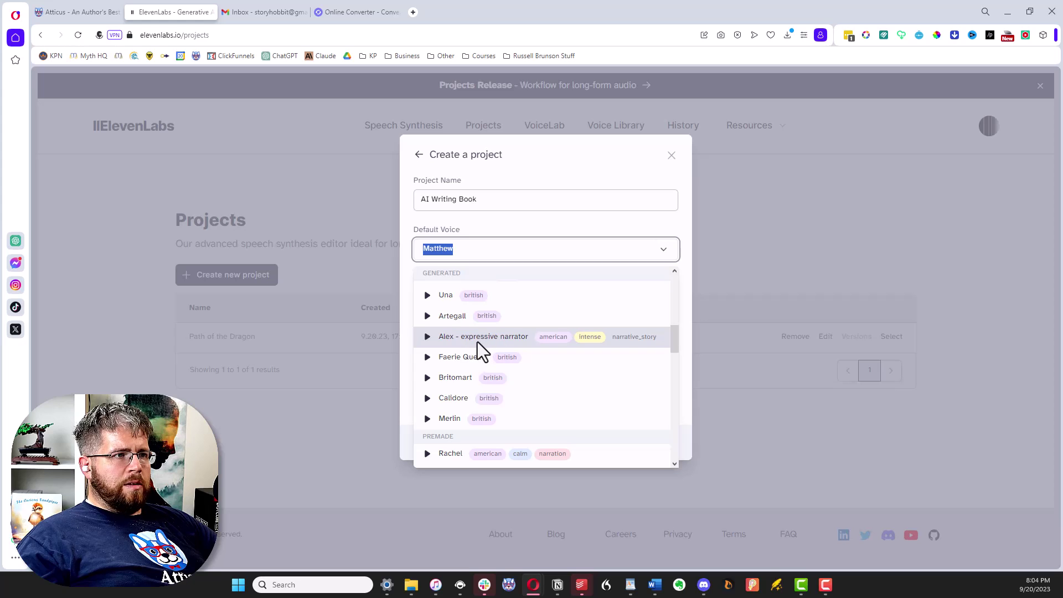
{"action": "left_click", "coordinate": [477, 341]}
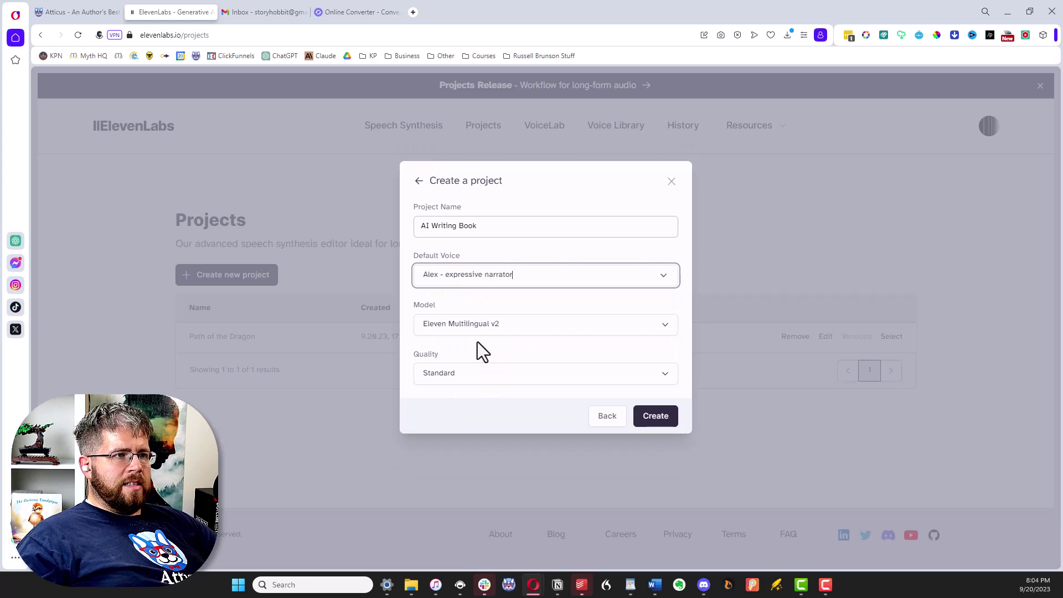
Set Standard quality and the Eleven Multilingual v2 model, then create the project.
{"action": "left_click", "coordinate": [452, 370]}
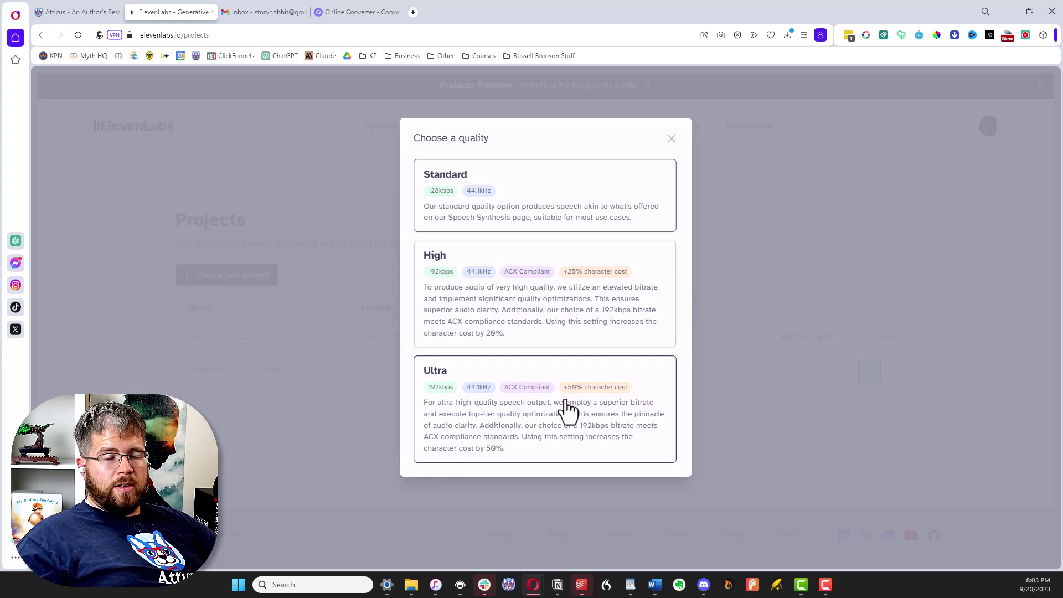
{"action": "left_click", "coordinate": [563, 211]}
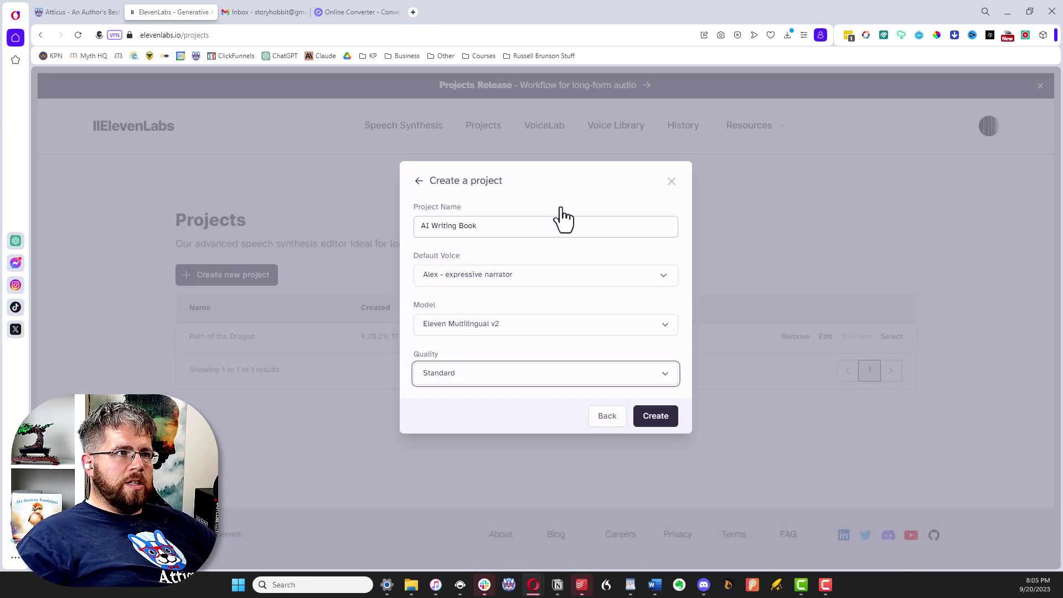
{"action": "left_click", "coordinate": [447, 327]}
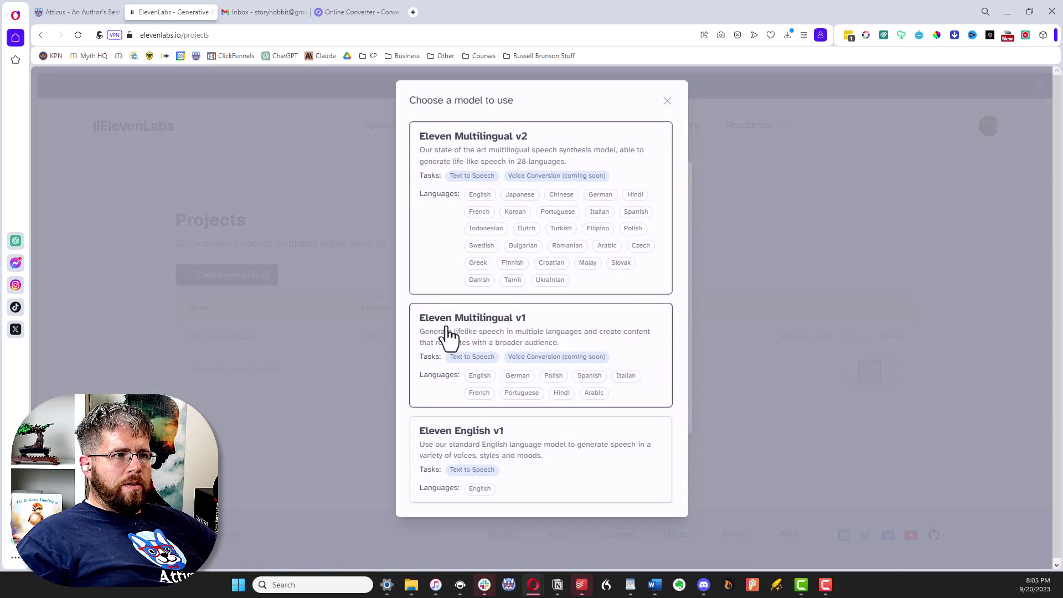
{"action": "left_click", "coordinate": [562, 157]}
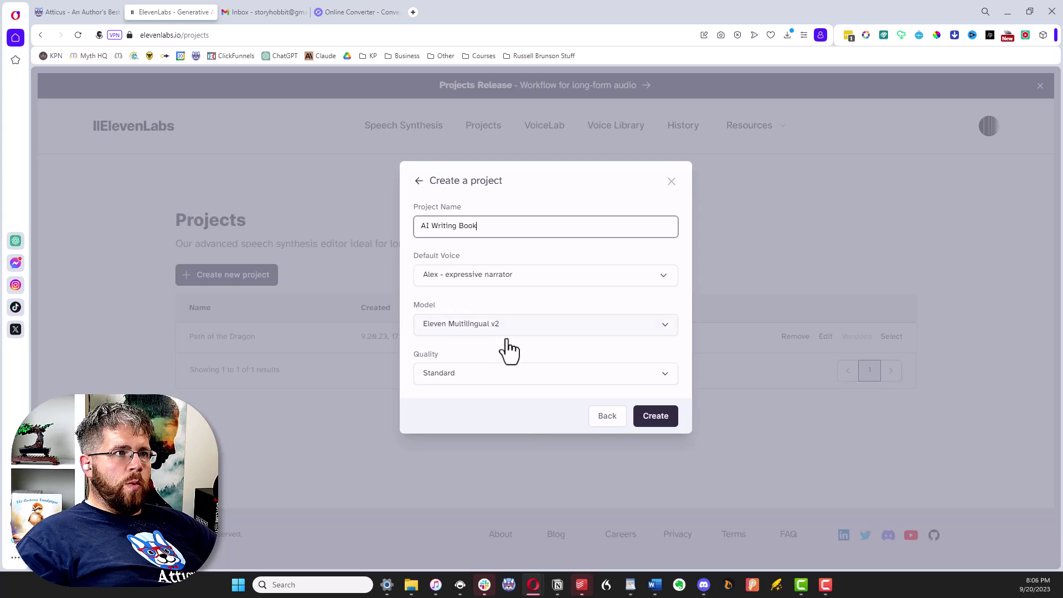
{"action": "left_click", "coordinate": [656, 421]}
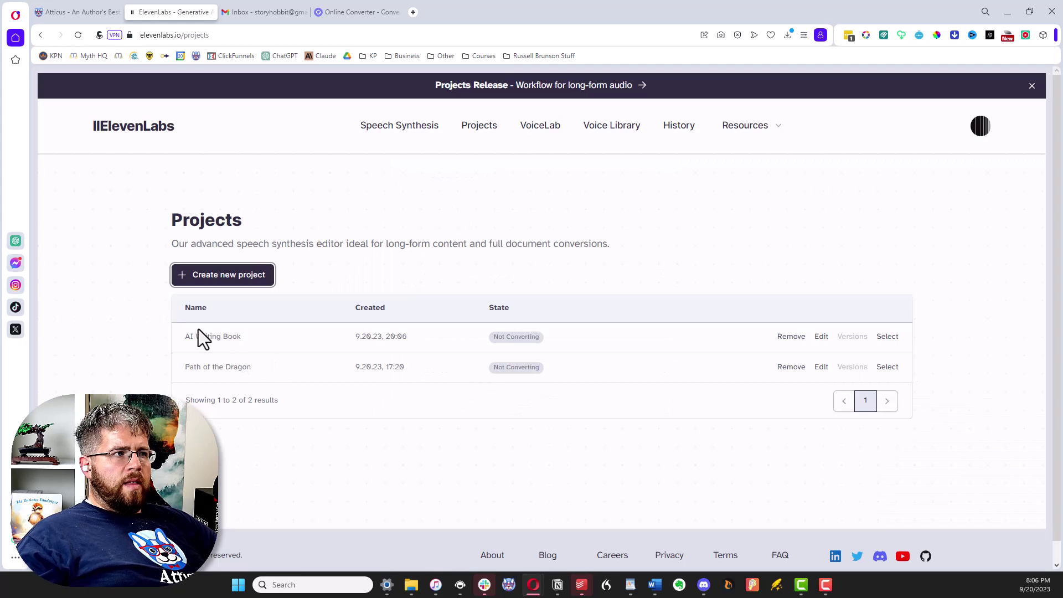
Open AI Writing Book and add an empty chapter named 'Chapter 2'.
{"action": "left_click", "coordinate": [887, 338]}
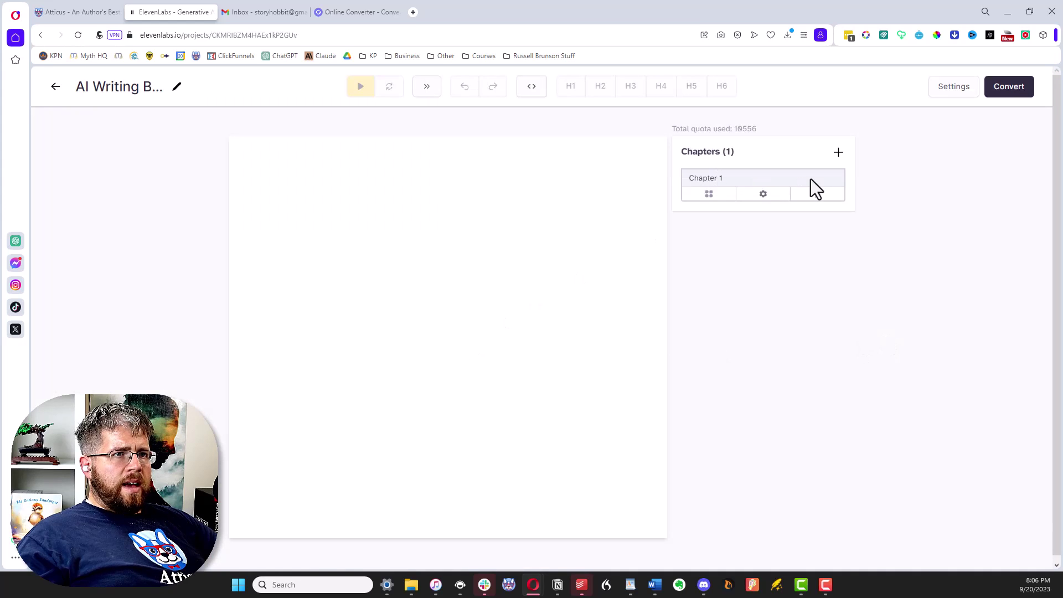
{"action": "left_click", "coordinate": [839, 155]}
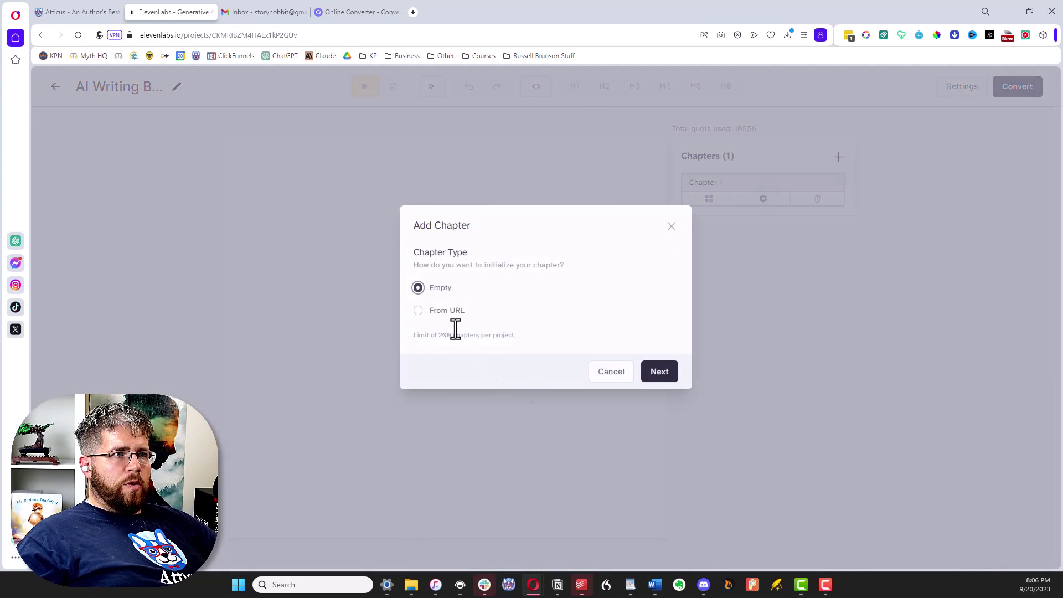
{"action": "left_click", "coordinate": [657, 372]}
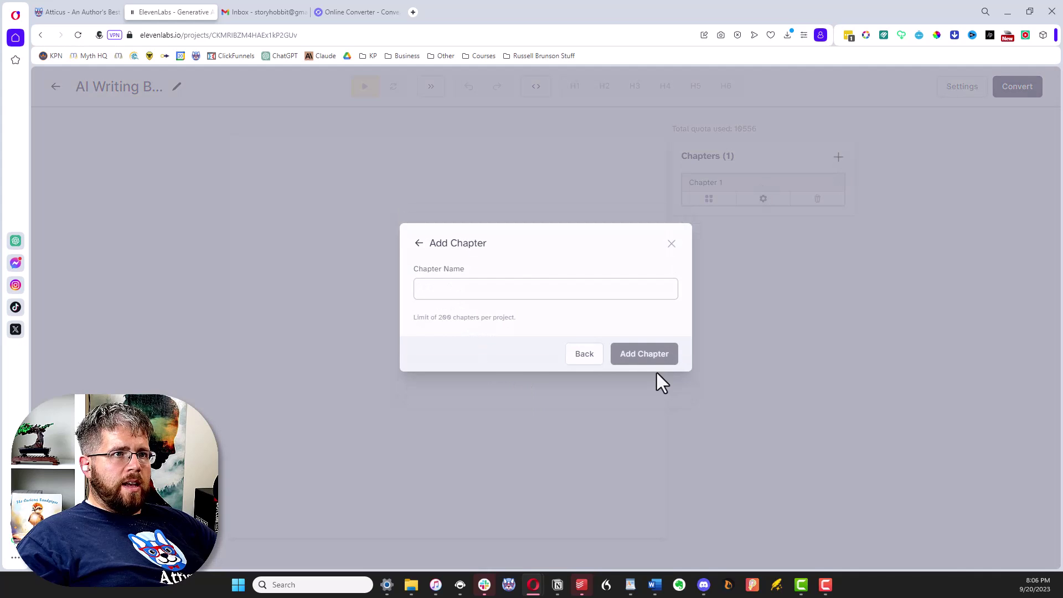
{"action": "left_click", "coordinate": [451, 298]}
{"action": "type", "text": "Chapter 2"}
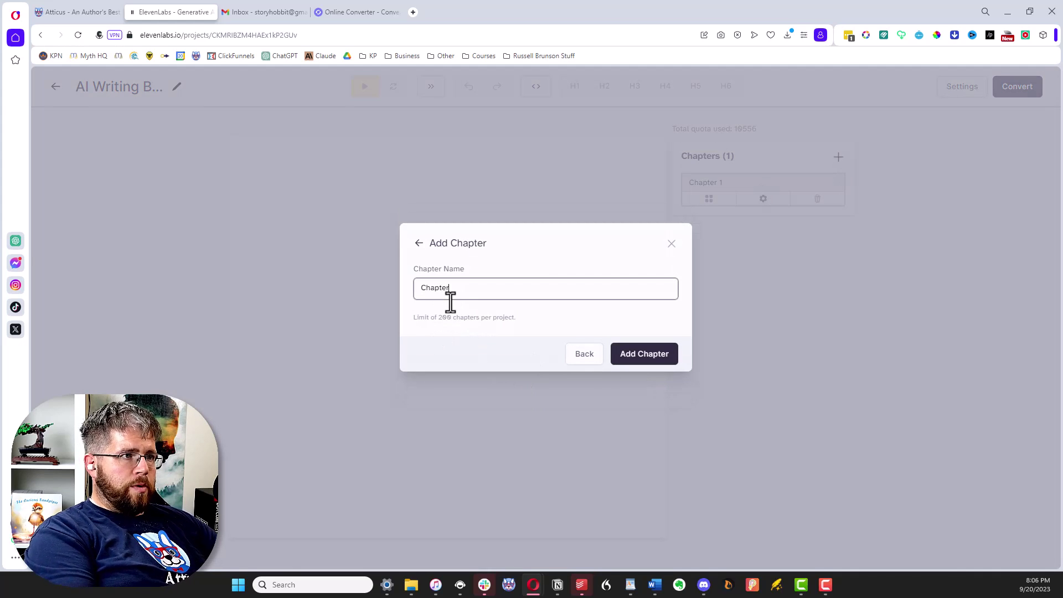
{"action": "left_click", "coordinate": [655, 363]}
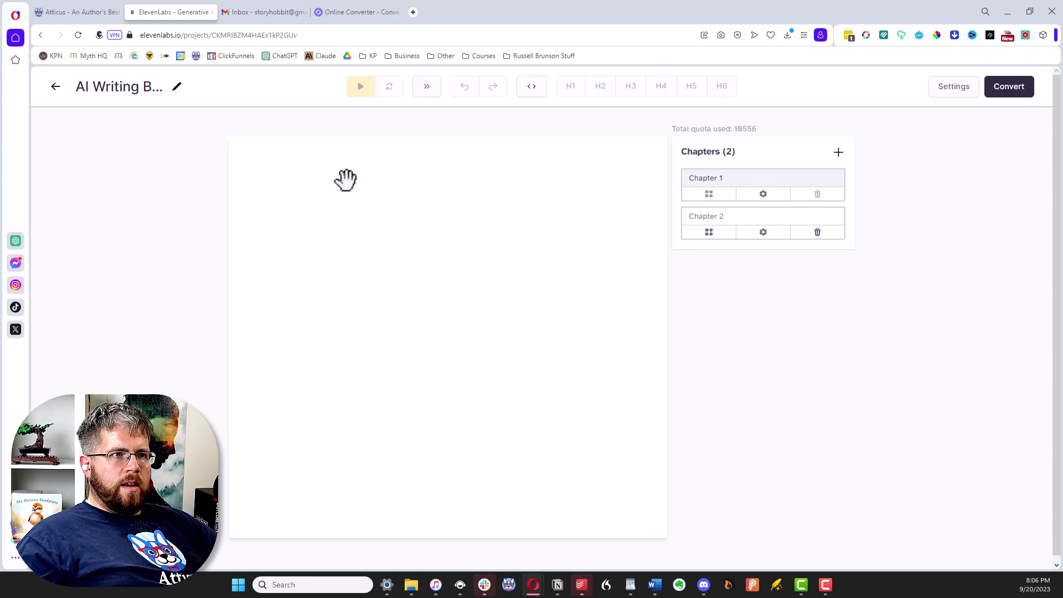
Paste the book text without formatting into the empty first chapter.
{"action": "left_click", "coordinate": [266, 177]}
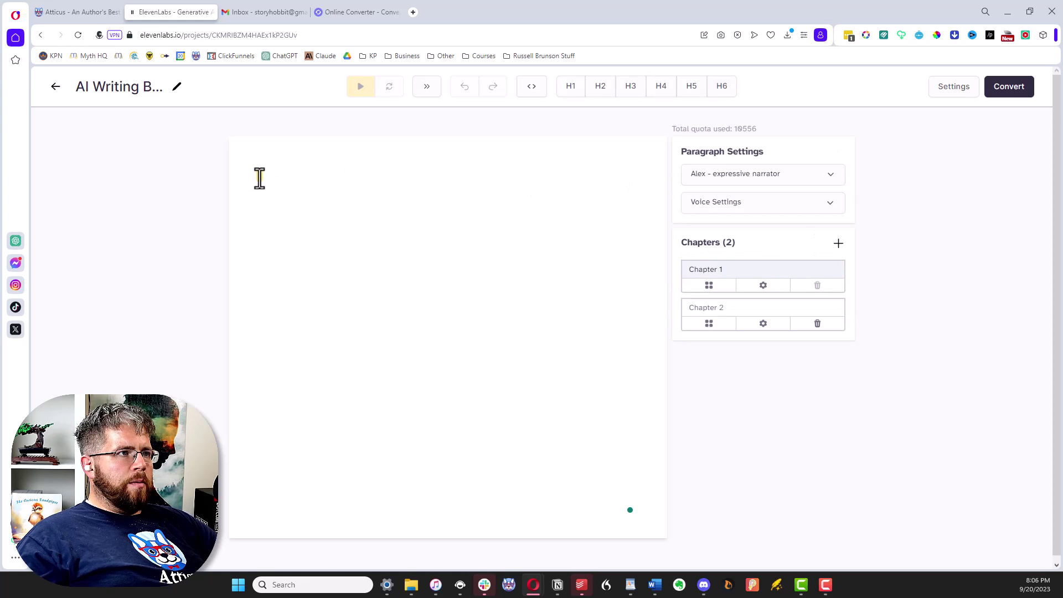
{"action": "right_click", "coordinate": [260, 178]}
{"action": "left_click", "coordinate": [328, 284]}
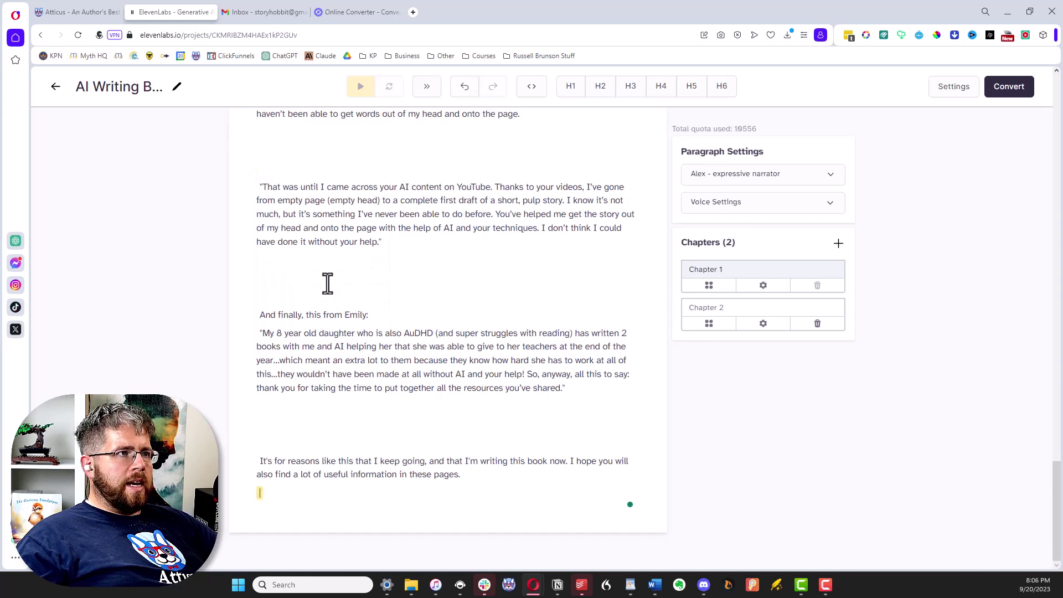
{"action": "scroll", "coordinate": [387, 388], "scroll_direction": "up", "scroll_amount": 20}
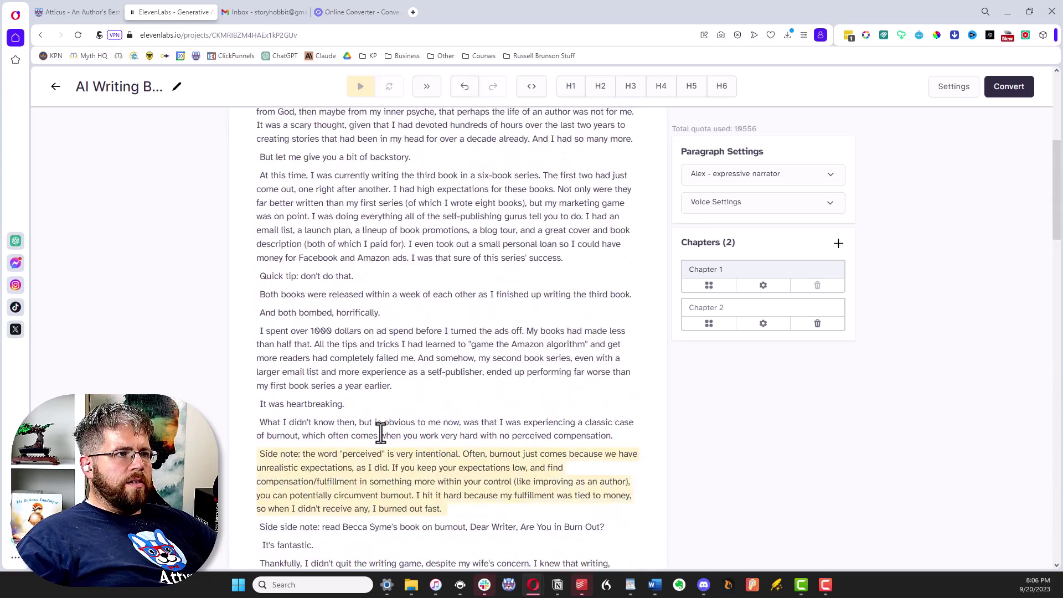
{"action": "scroll", "coordinate": [381, 433], "scroll_direction": "down", "scroll_amount": 15}
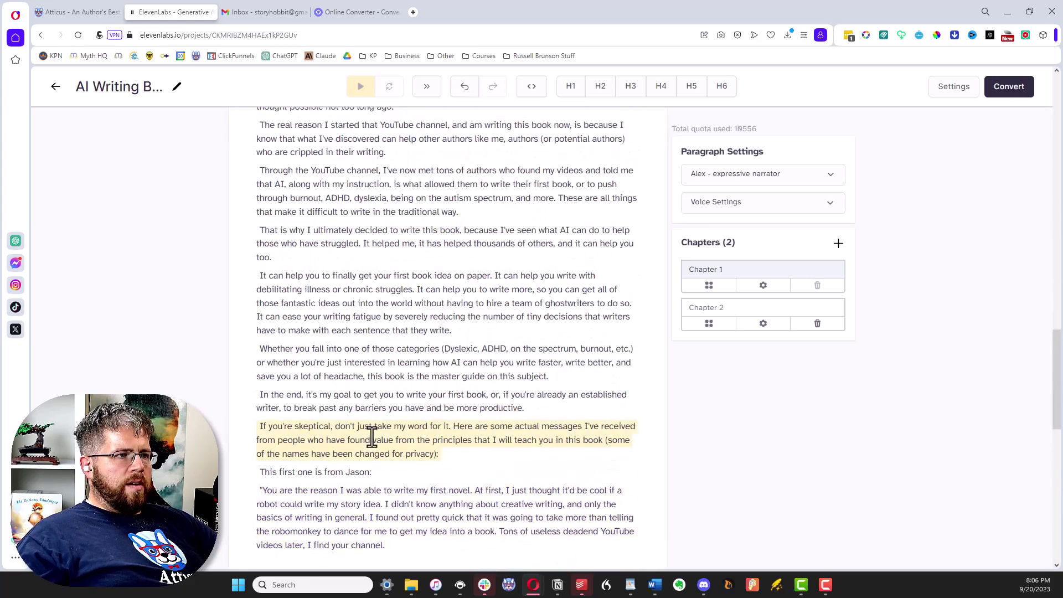
{"action": "scroll", "coordinate": [372, 438], "scroll_direction": "down", "scroll_amount": 4}
{"action": "scroll", "coordinate": [372, 439], "scroll_direction": "up", "scroll_amount": 15}
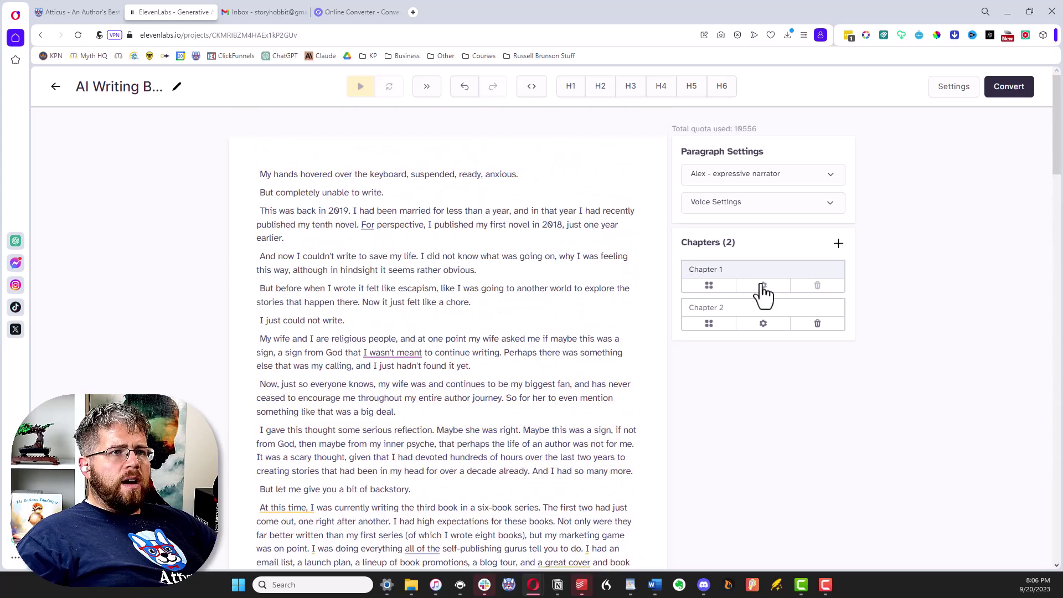
Rename Chapter 1 to 'How I Learned to Stop Worrying and Love the AI Overlords'.
{"action": "left_click", "coordinate": [763, 285]}
{"action": "left_click_drag", "start_coordinate": [565, 299], "coordinate": [349, 297]}
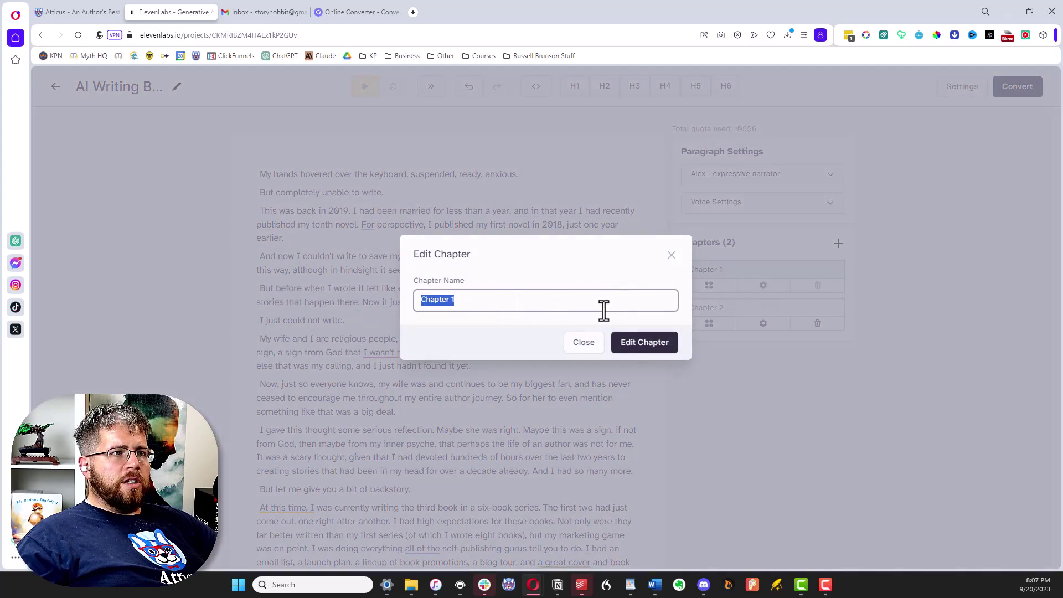
{"action": "type", "text": "How I Learned to Stop Worrying and Love the AI Overlords"}
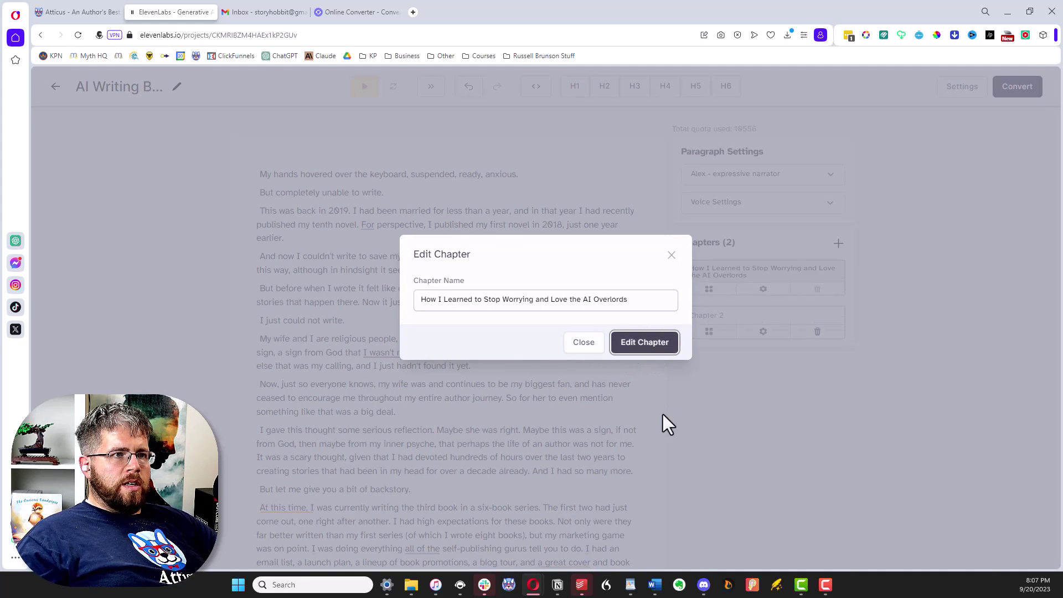
{"action": "left_click", "coordinate": [658, 346]}
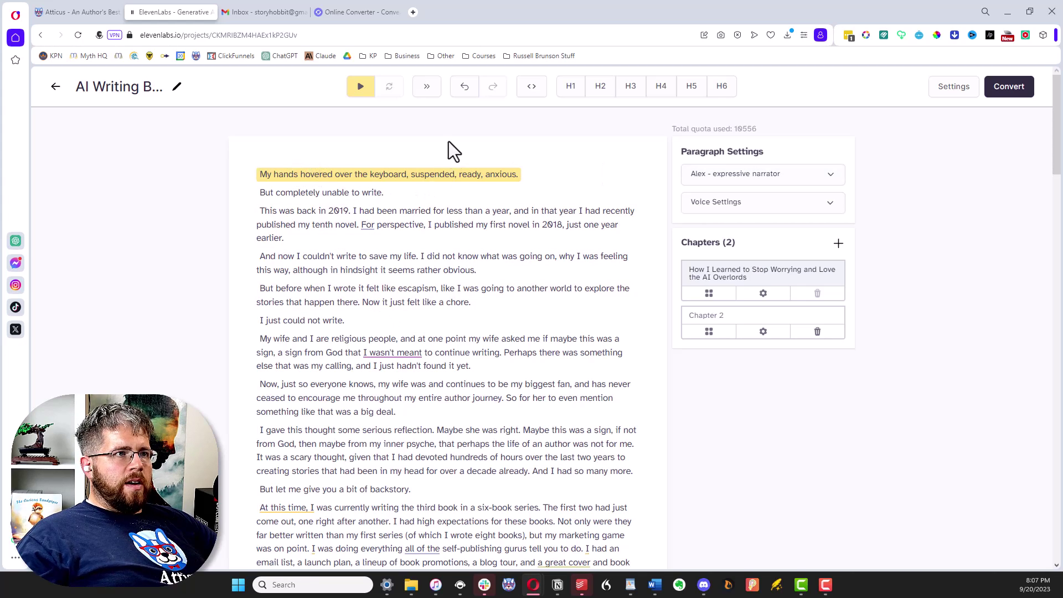
Play the opening line, then the 'But completely unable to write.' paragraph.
{"action": "left_click", "coordinate": [361, 88]}
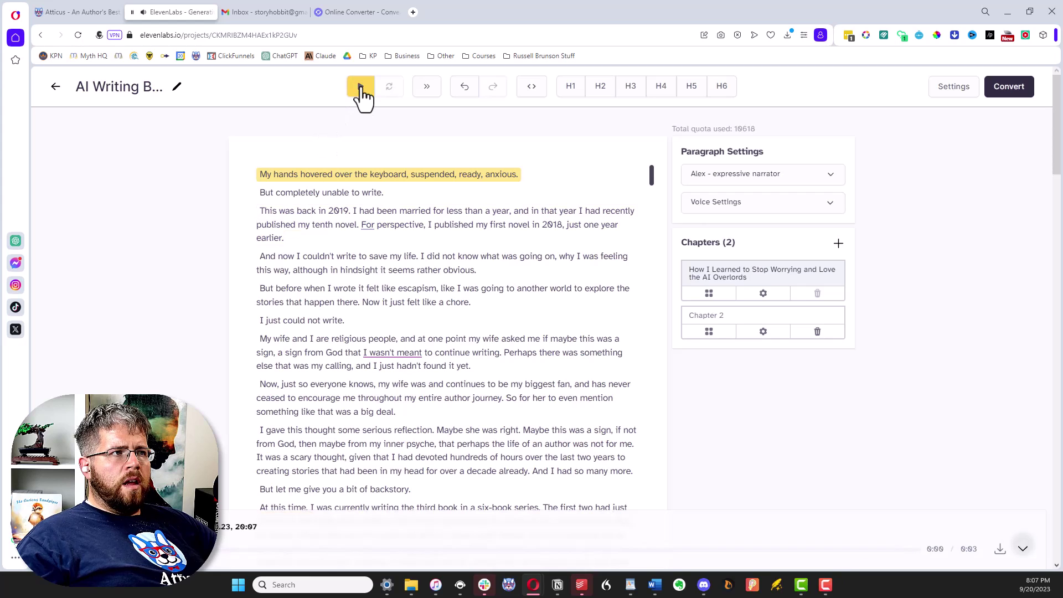
{"action": "left_click", "coordinate": [347, 194]}
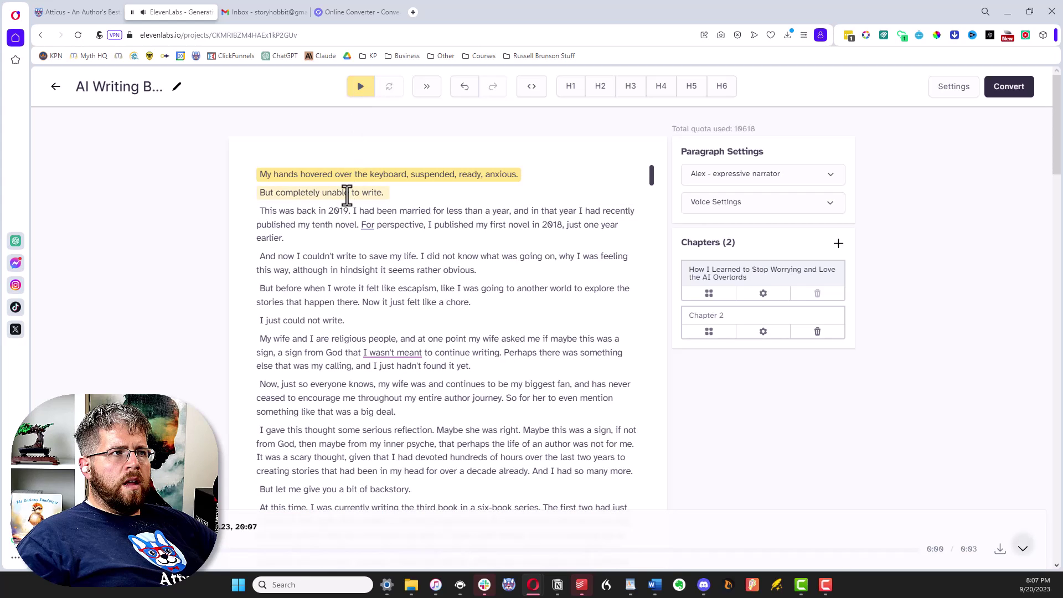
{"action": "left_click", "coordinate": [265, 191]}
{"action": "left_click", "coordinate": [357, 89]}
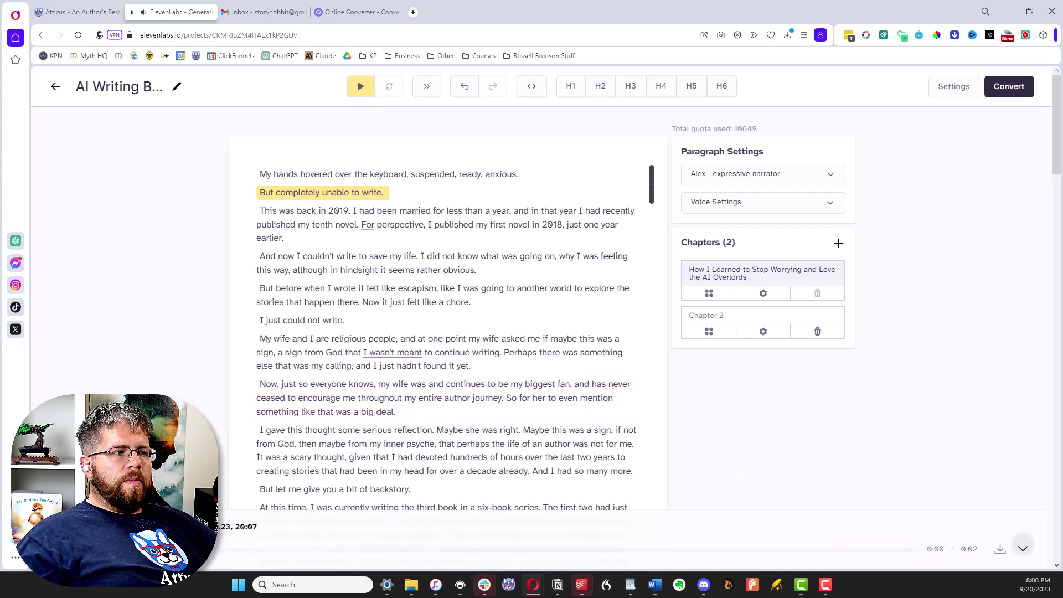
Select the paragraph beginning 'This was back in 2019'.
{"action": "mouse_move", "coordinate": [386, 352]}
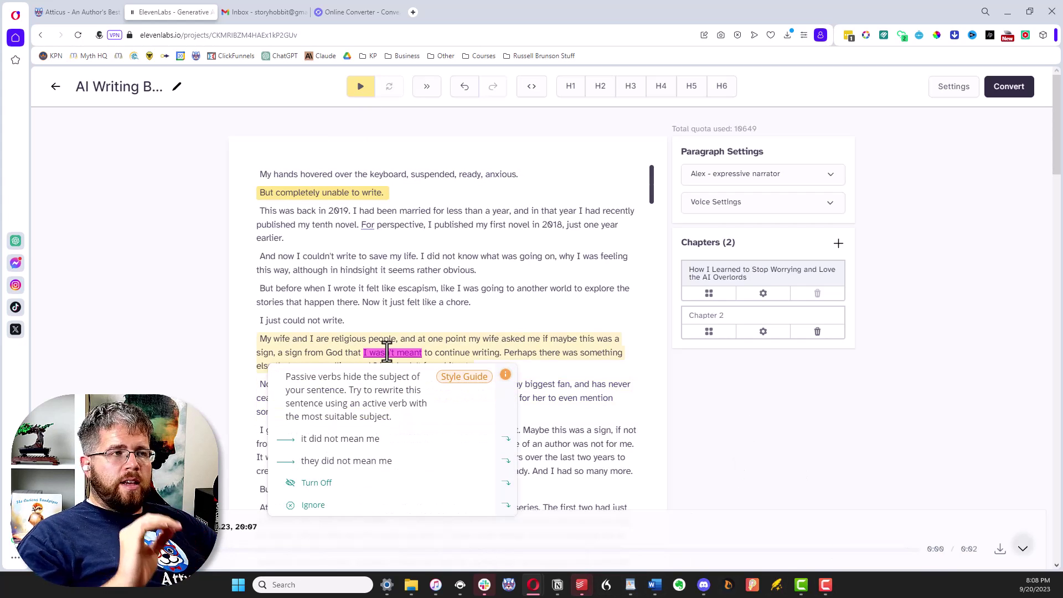
{"action": "left_click", "coordinate": [301, 236]}
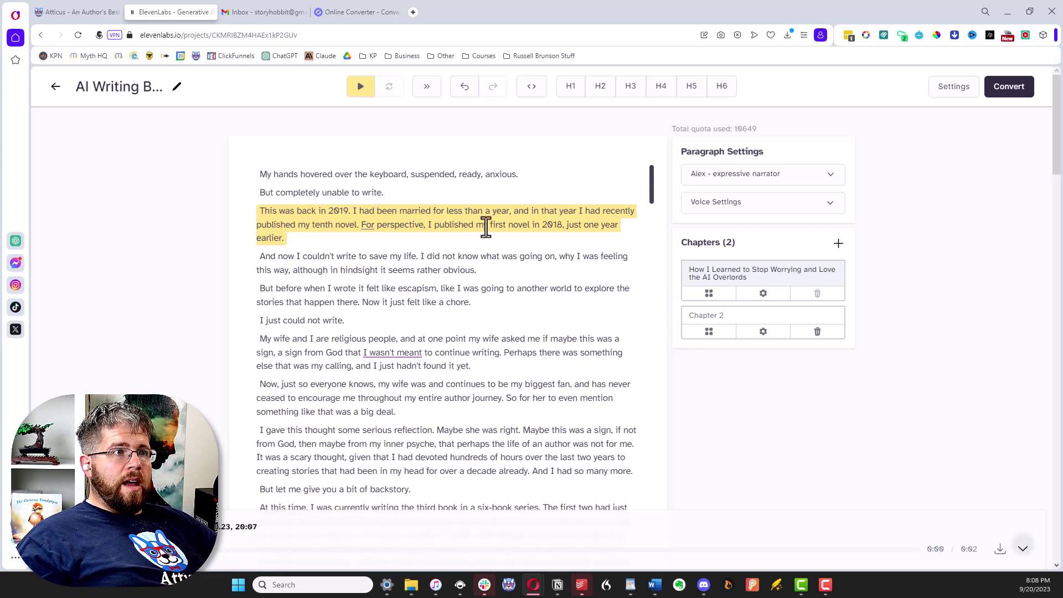
{"action": "scroll", "coordinate": [300, 260], "scroll_direction": "down", "scroll_amount": 4}
{"action": "scroll", "coordinate": [367, 325], "scroll_direction": "down", "scroll_amount": 2}
{"action": "scroll", "coordinate": [396, 326], "scroll_direction": "up", "scroll_amount": 2}
{"action": "scroll", "coordinate": [397, 327], "scroll_direction": "up", "scroll_amount": 4}
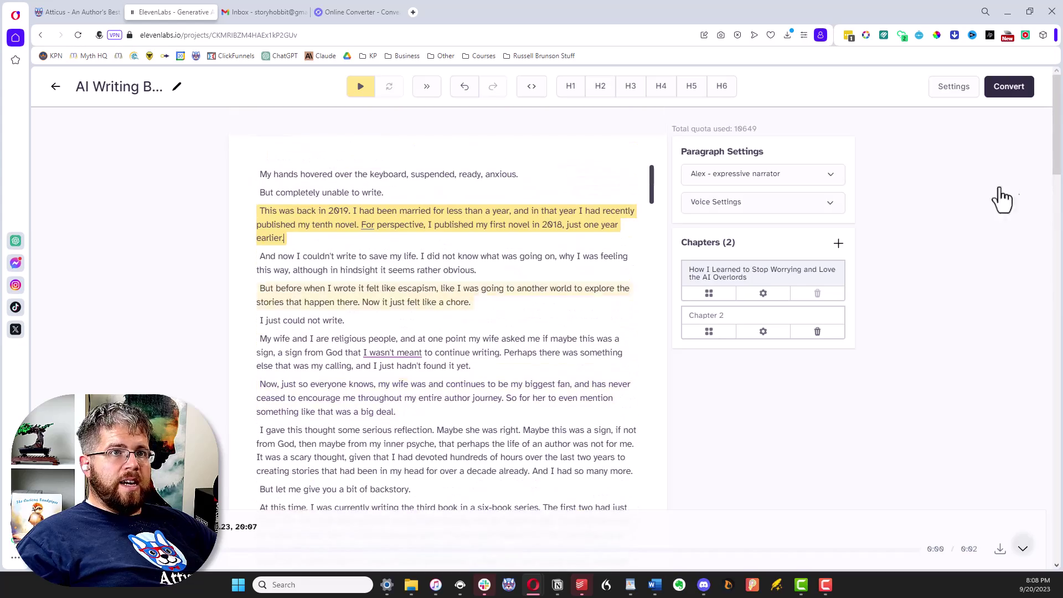
Open the Convert project dialog, close it unconverted, then select and deselect the opening lines.
{"action": "left_click", "coordinate": [1014, 90]}
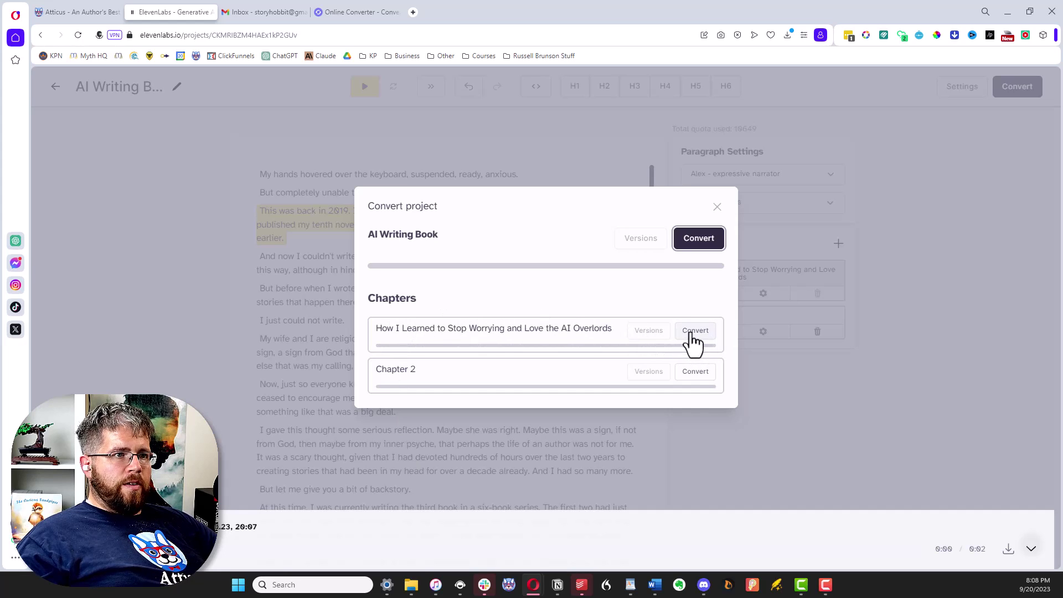
{"action": "left_click", "coordinate": [716, 208]}
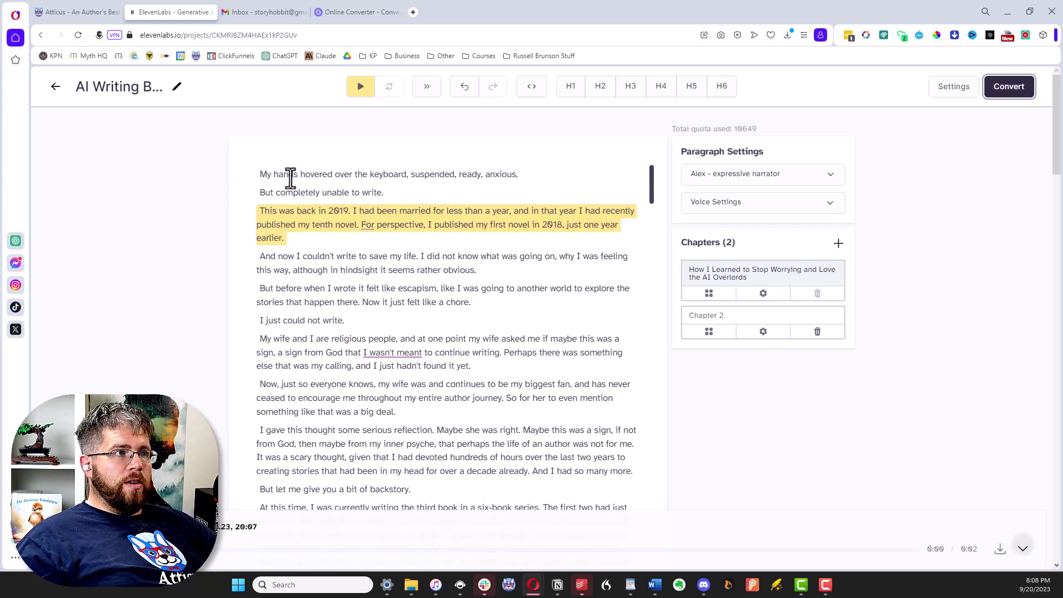
{"action": "left_click_drag", "start_coordinate": [387, 193], "coordinate": [235, 177]}
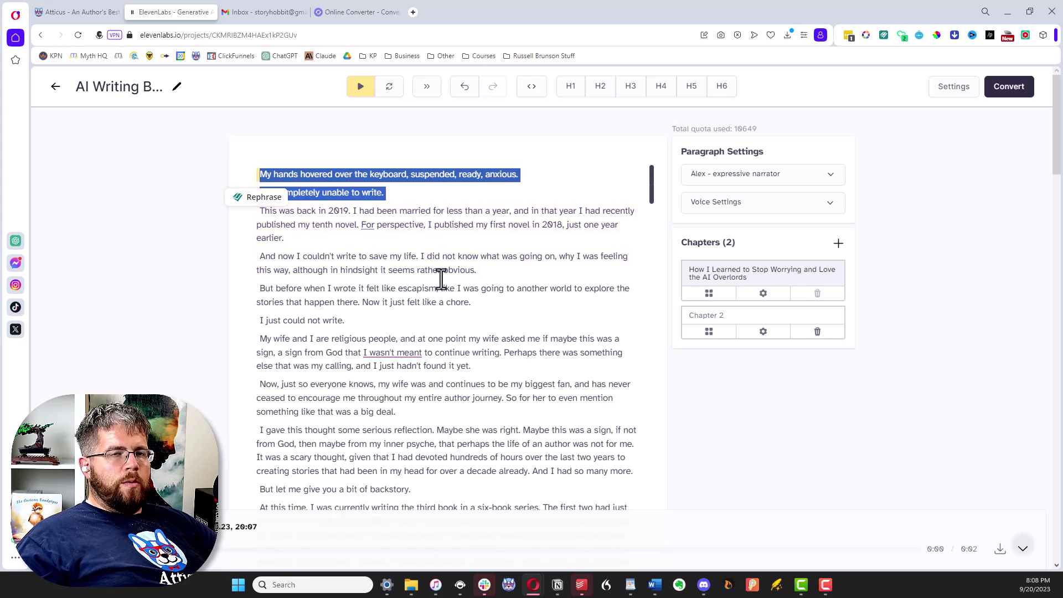
{"action": "left_click", "coordinate": [438, 227]}
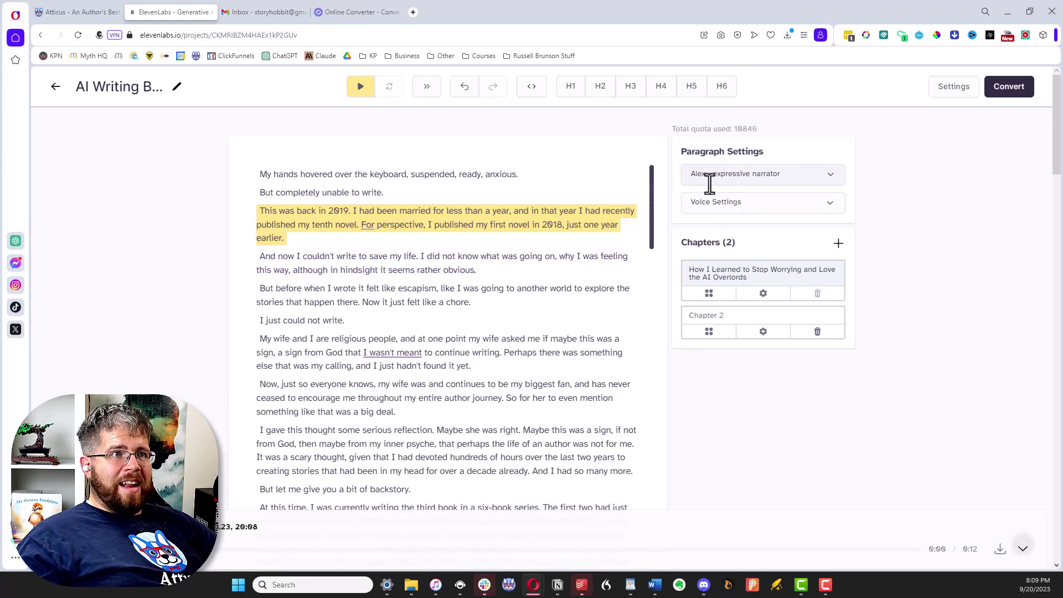
Assign the cloned voice to the 'This was back in 2019' paragraph and play it.
{"action": "left_click", "coordinate": [742, 173]}
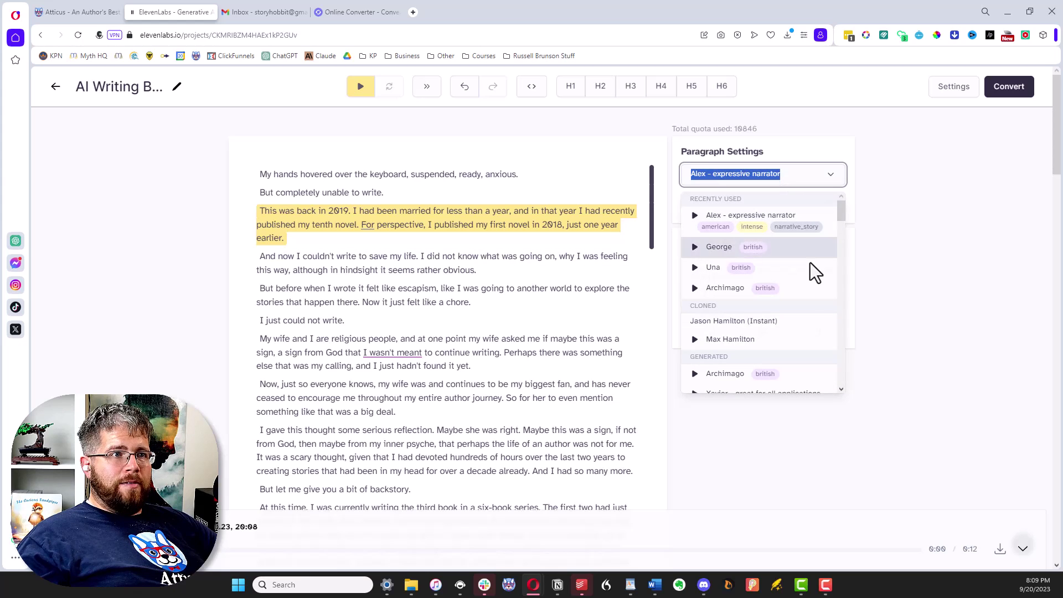
{"action": "scroll", "coordinate": [803, 294], "scroll_direction": "down", "scroll_amount": 2}
{"action": "left_click", "coordinate": [742, 247]}
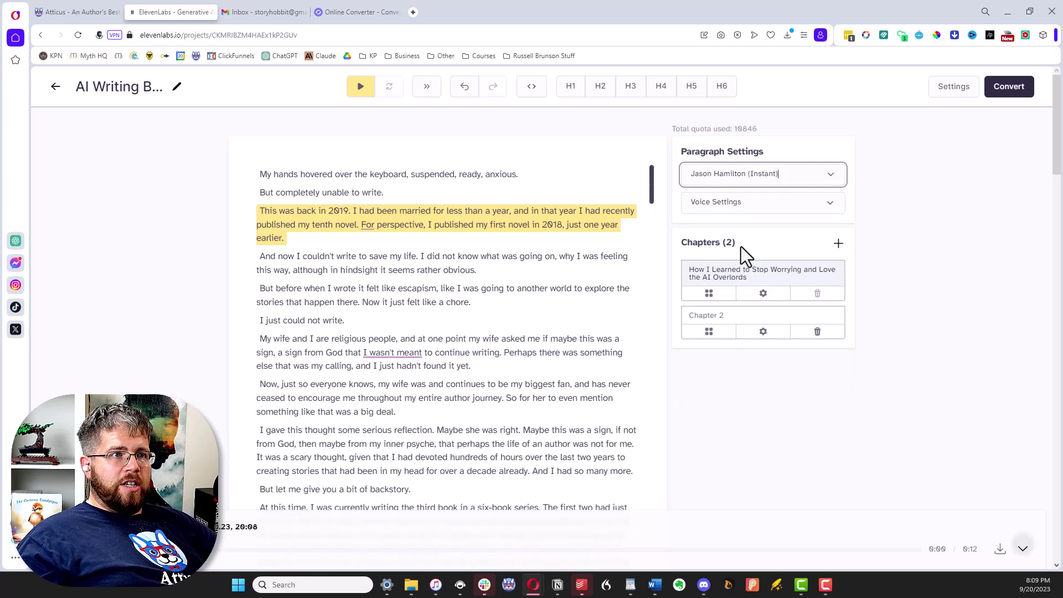
{"action": "left_click", "coordinate": [285, 225]}
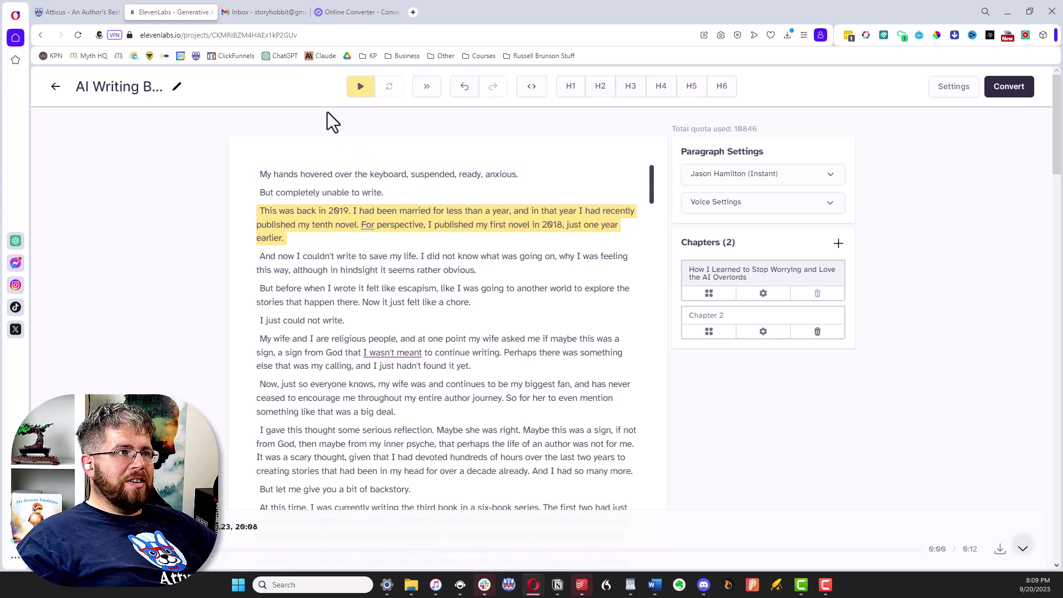
{"action": "left_click", "coordinate": [358, 93]}
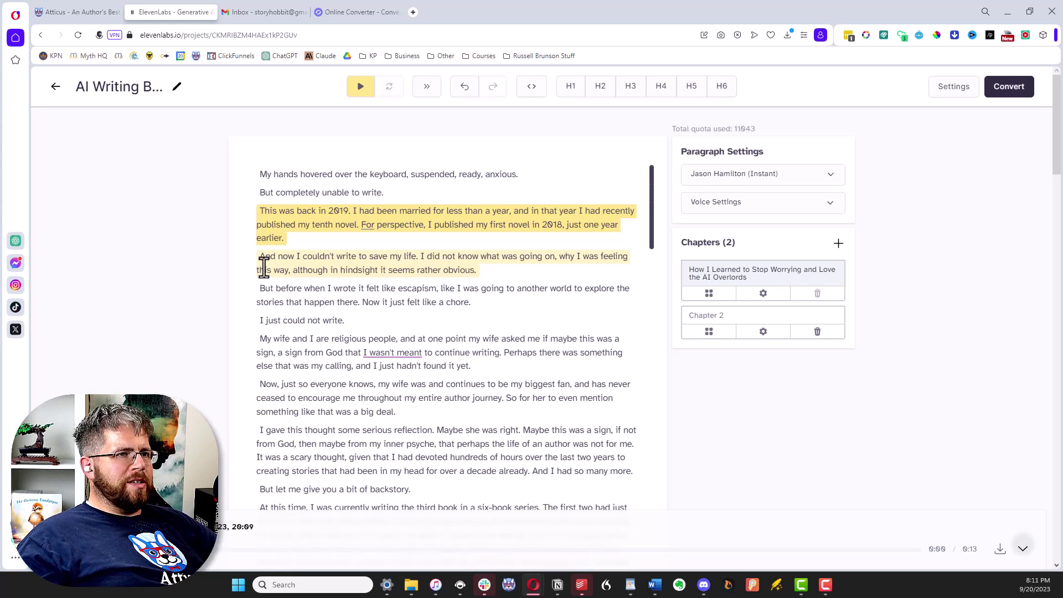
{"action": "left_click", "coordinate": [264, 268]}
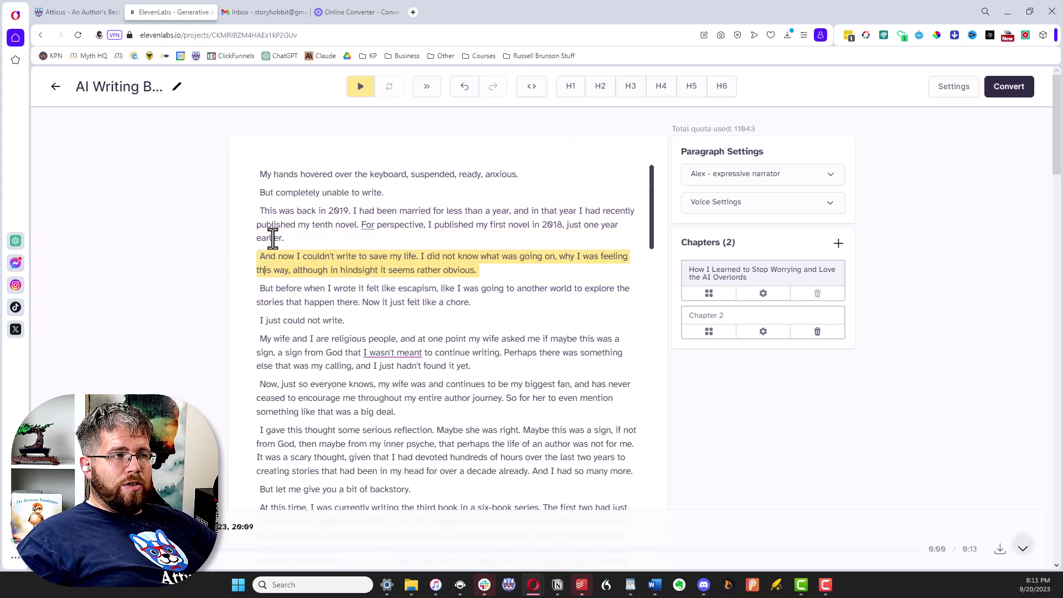
{"action": "left_click", "coordinate": [265, 176]}
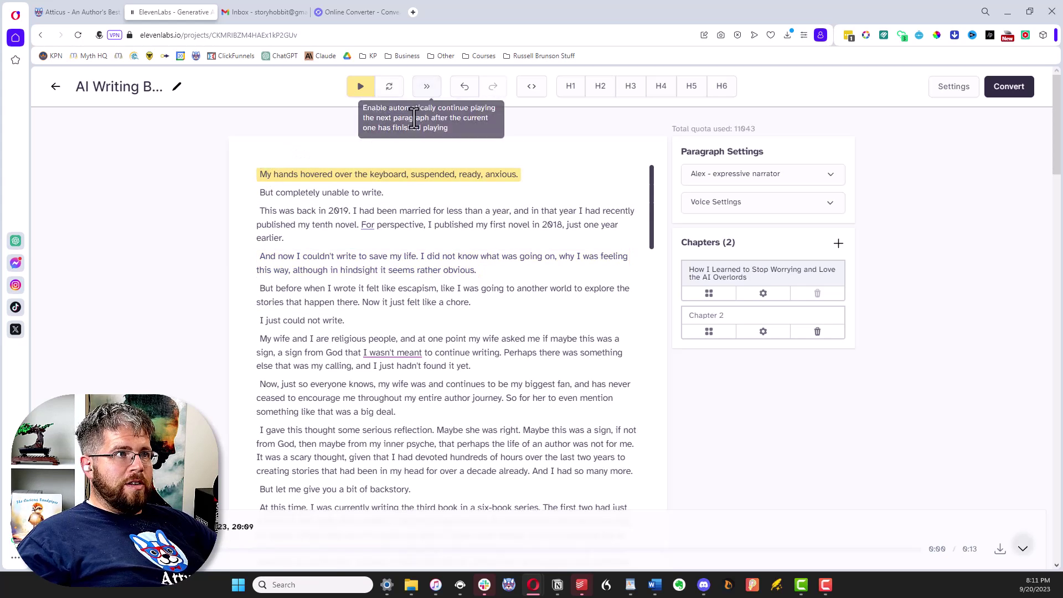
Play the opening paragraphs in sequence with auto-continue on, then turn auto-continue off.
{"action": "left_click", "coordinate": [426, 87]}
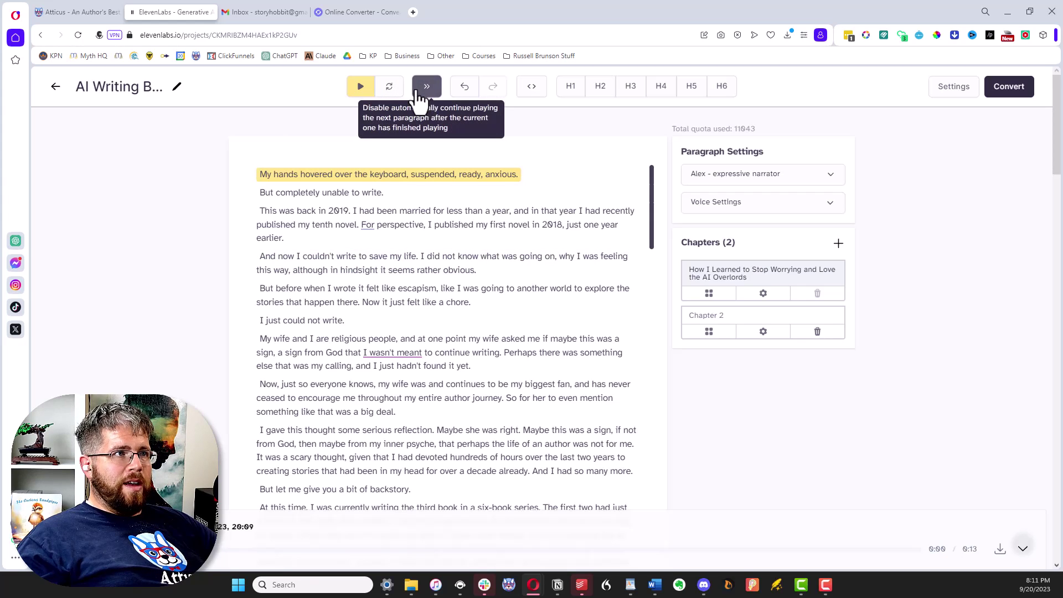
{"action": "left_click", "coordinate": [358, 94]}
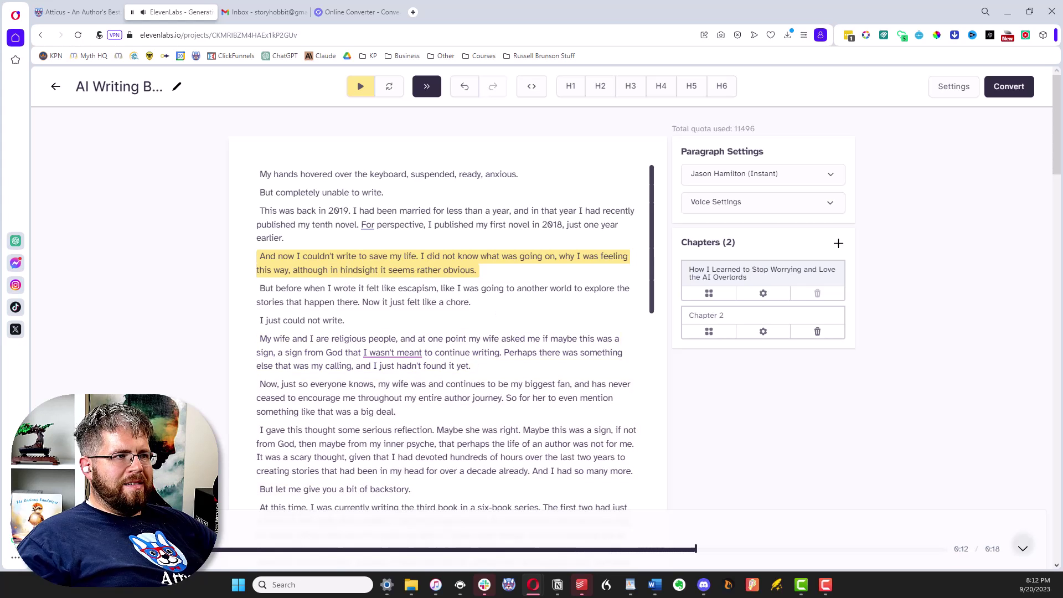
{"action": "left_click", "coordinate": [424, 92]}
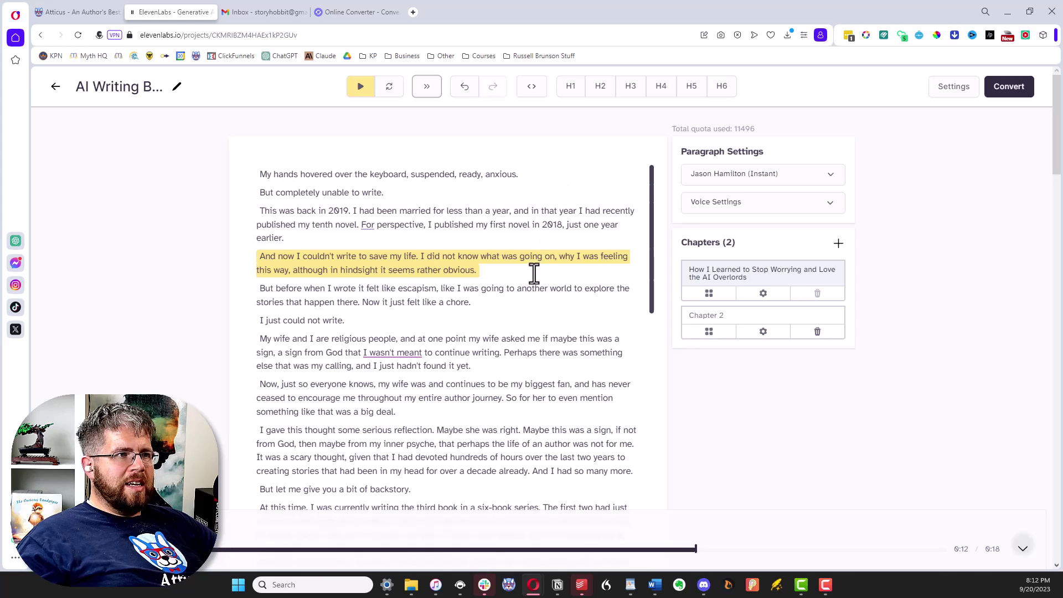
Expand the paragraph's voice settings and lower Stability to about 34%.
{"action": "left_click", "coordinate": [764, 209]}
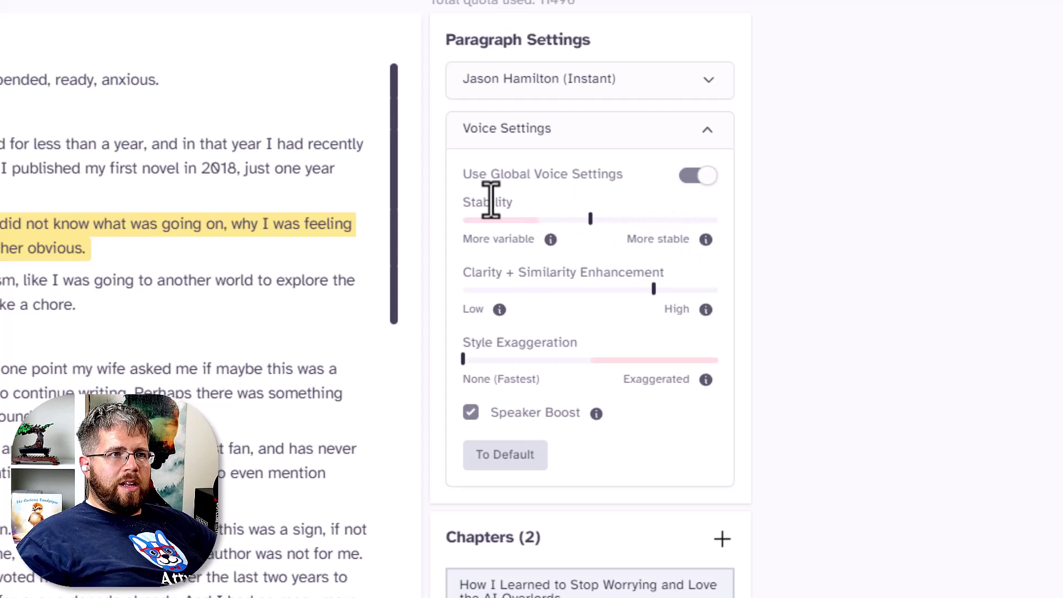
{"action": "mouse_move", "coordinate": [550, 239]}
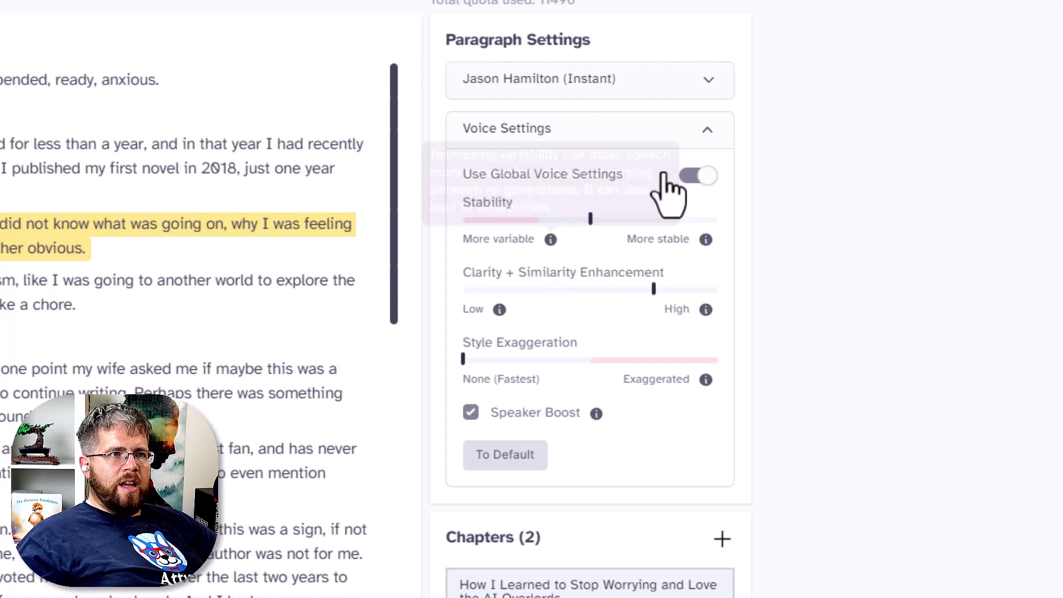
{"action": "mouse_move", "coordinate": [590, 218]}
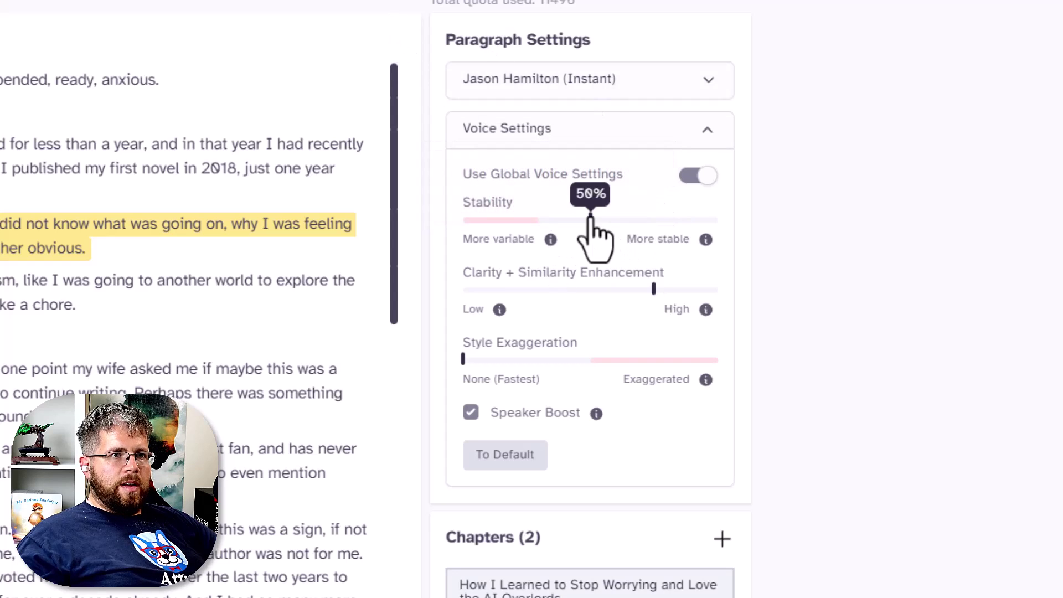
{"action": "left_click_drag", "start_coordinate": [590, 219], "coordinate": [547, 219]}
{"action": "mouse_move", "coordinate": [552, 243]}
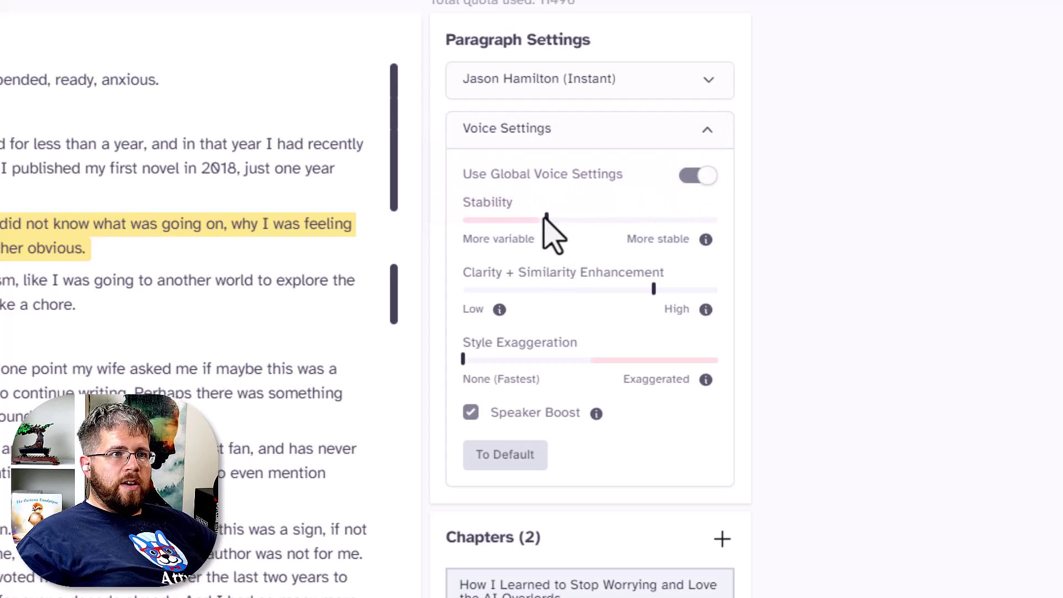
{"action": "mouse_move", "coordinate": [547, 218]}
{"action": "left_click_drag", "start_coordinate": [547, 219], "coordinate": [552, 218]}
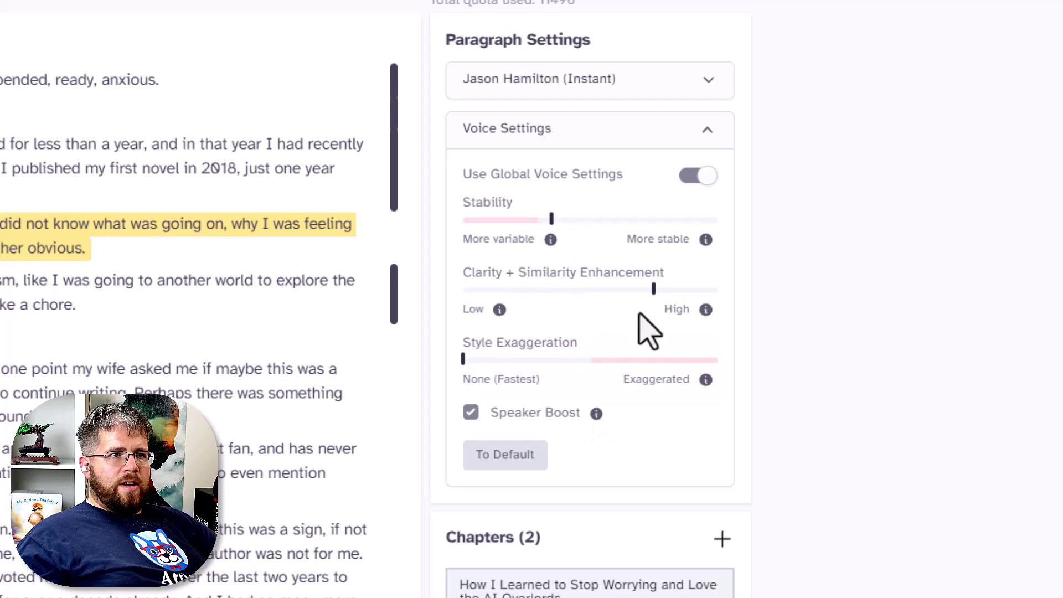
Raise Style Exaggeration to about 21% and collapse Voice Settings.
{"action": "mouse_move", "coordinate": [706, 311]}
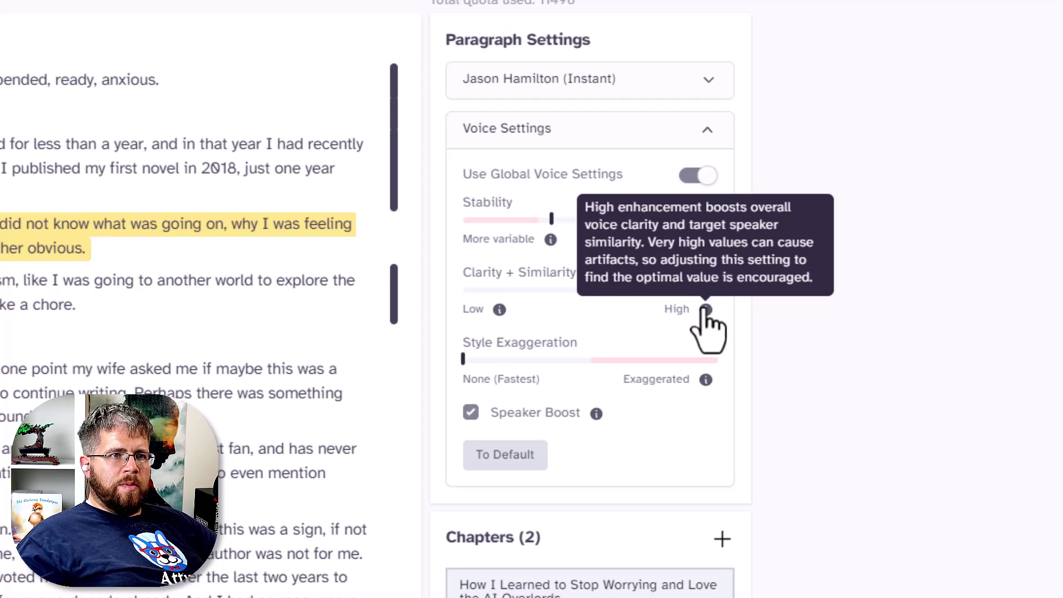
{"action": "mouse_move", "coordinate": [653, 291]}
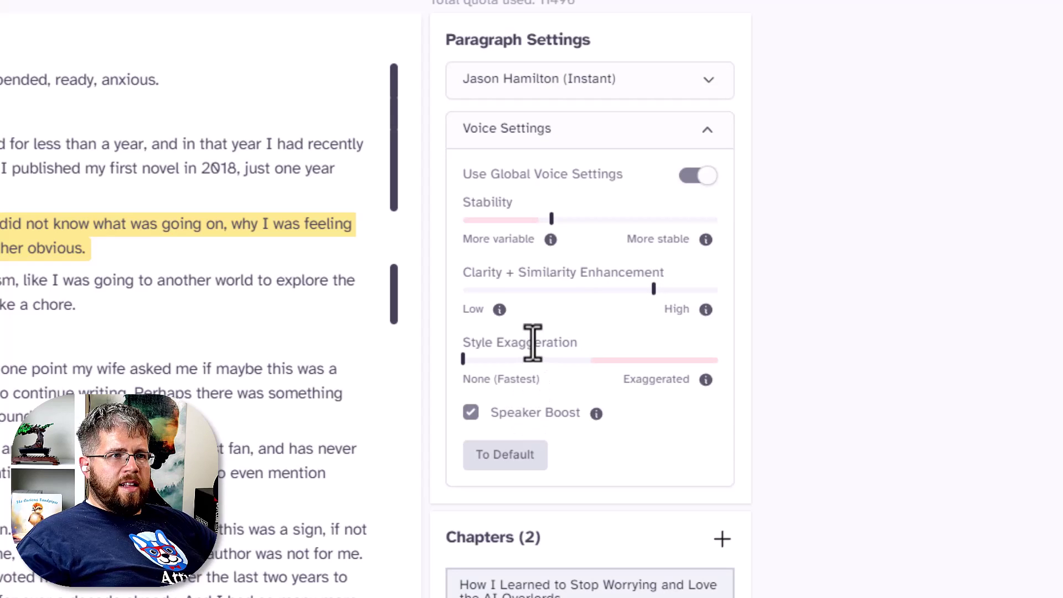
{"action": "mouse_move", "coordinate": [704, 381]}
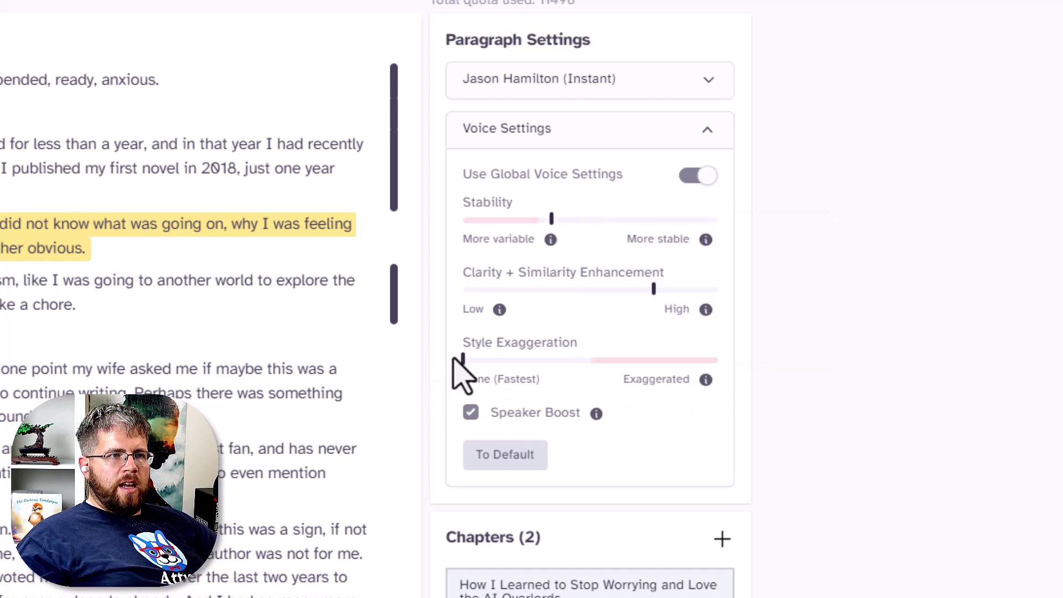
{"action": "mouse_move", "coordinate": [464, 367]}
{"action": "left_click_drag", "start_coordinate": [463, 365], "coordinate": [514, 360]}
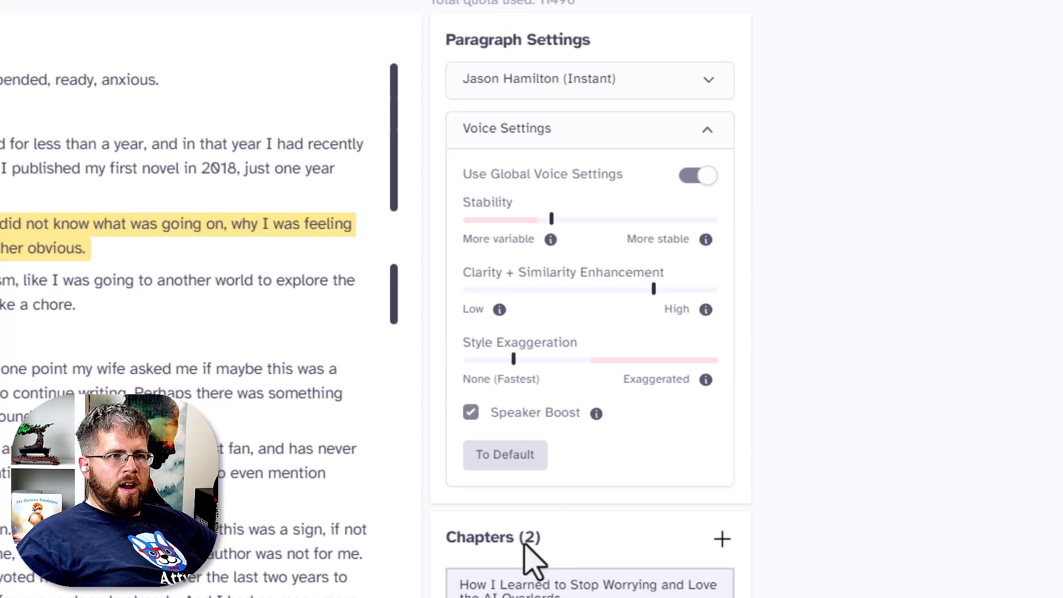
{"action": "left_click", "coordinate": [613, 141]}
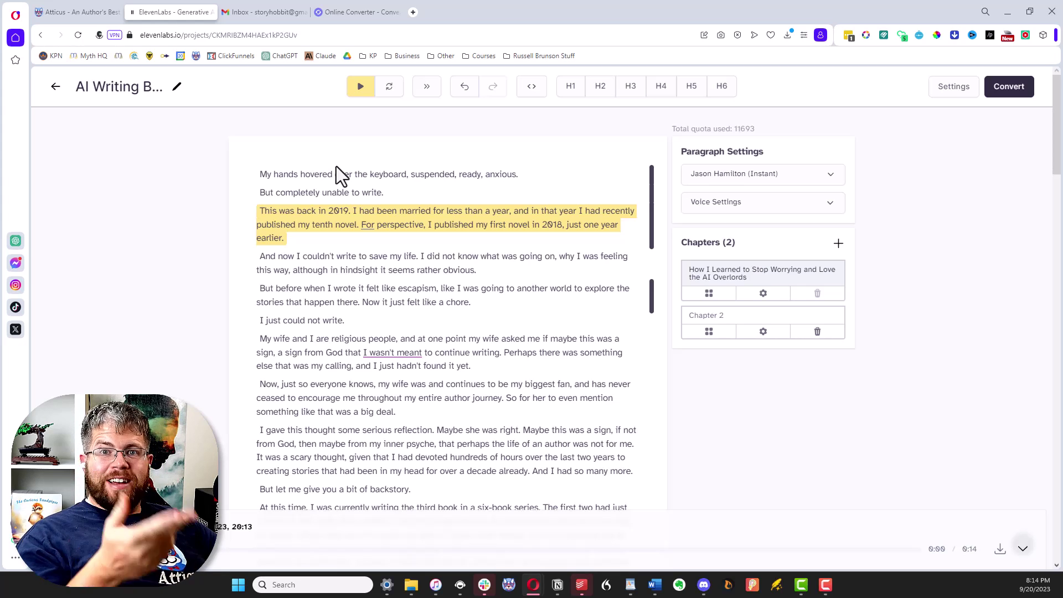
Play the narration from 'And now I couldn't write', then switch that paragraph's voice to Alex.
{"action": "left_click", "coordinate": [370, 269]}
{"action": "key", "text": "ctrl+Return"}
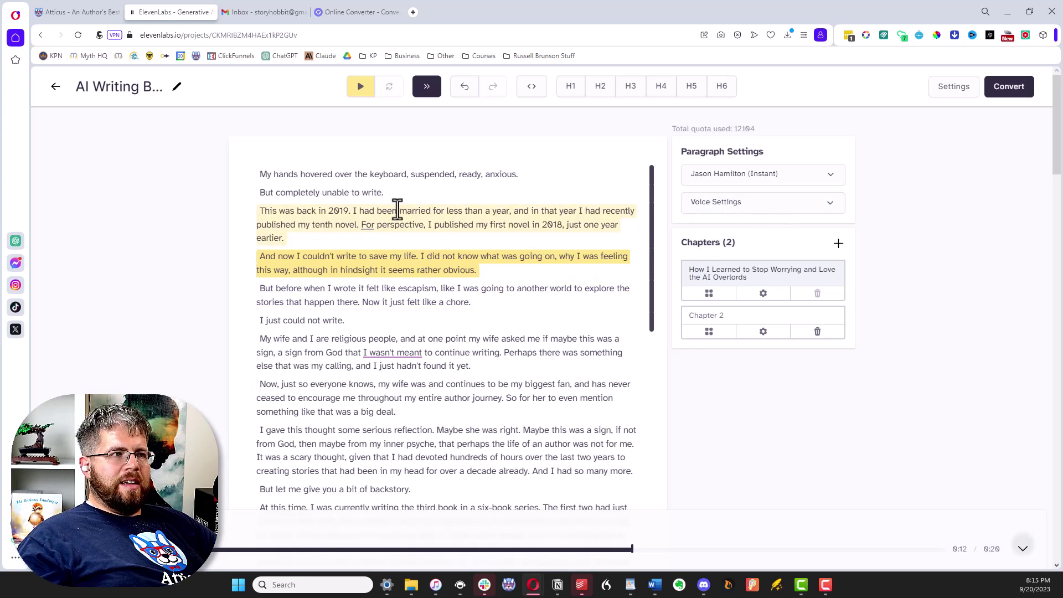
{"action": "left_click", "coordinate": [761, 175]}
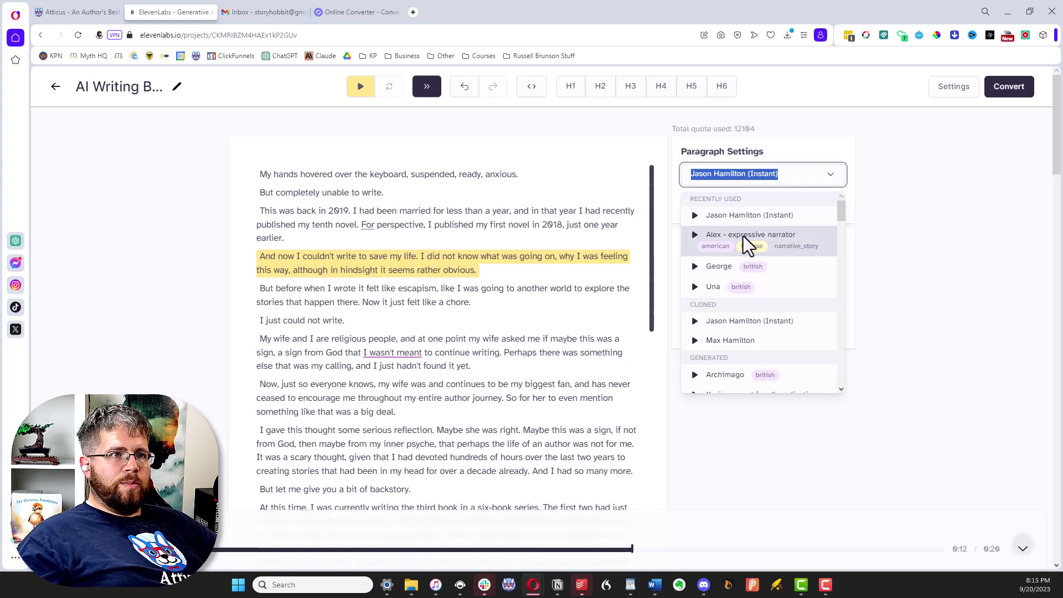
{"action": "left_click", "coordinate": [443, 288]}
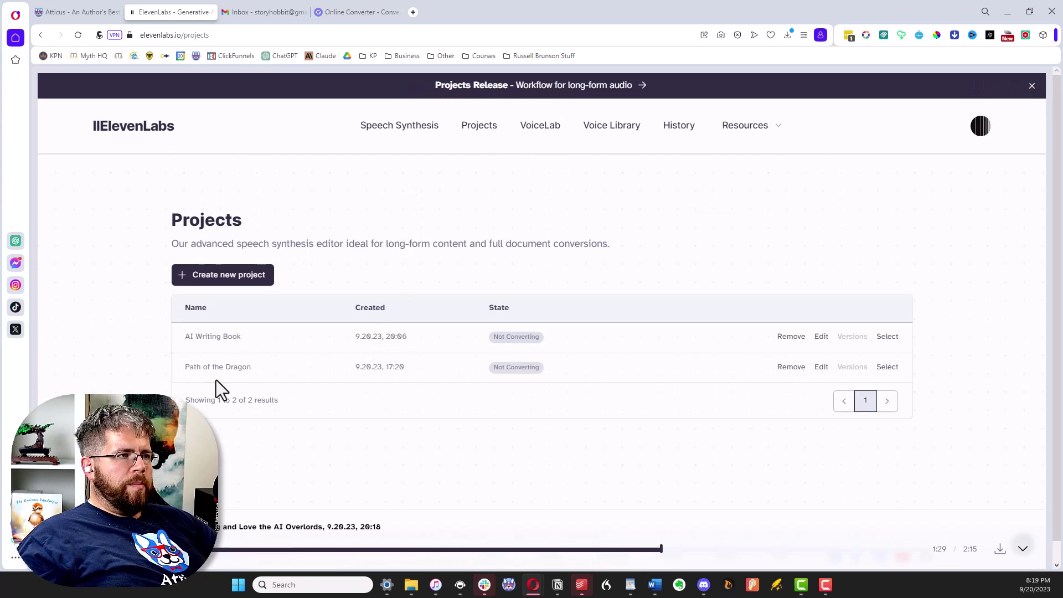
Open the Path of the Dragon project and inspect the narration paragraph's voice.
{"action": "left_click", "coordinate": [888, 368]}
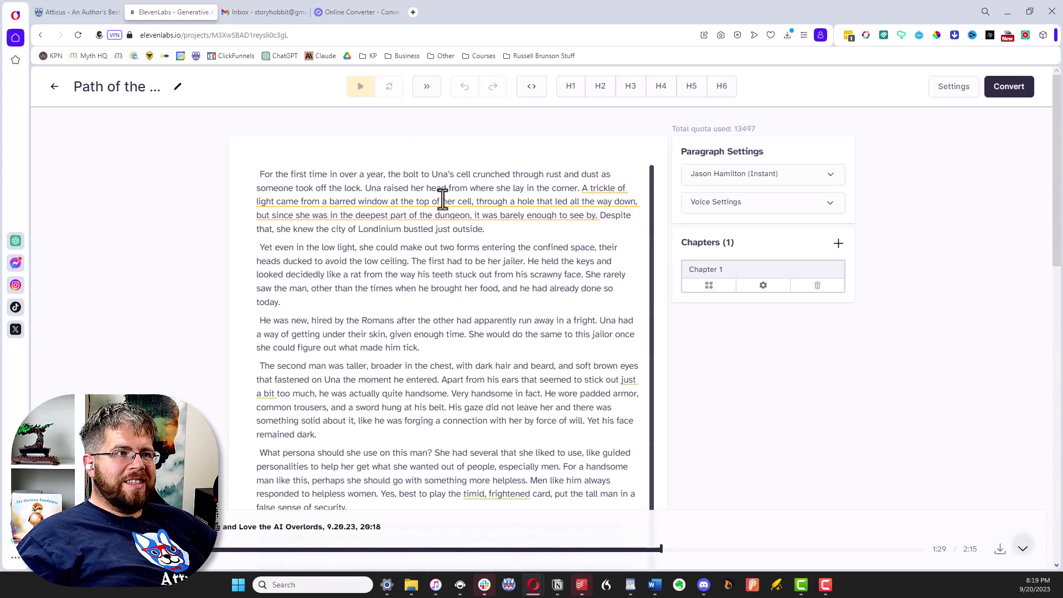
{"action": "scroll", "coordinate": [465, 238], "scroll_direction": "down", "scroll_amount": 4}
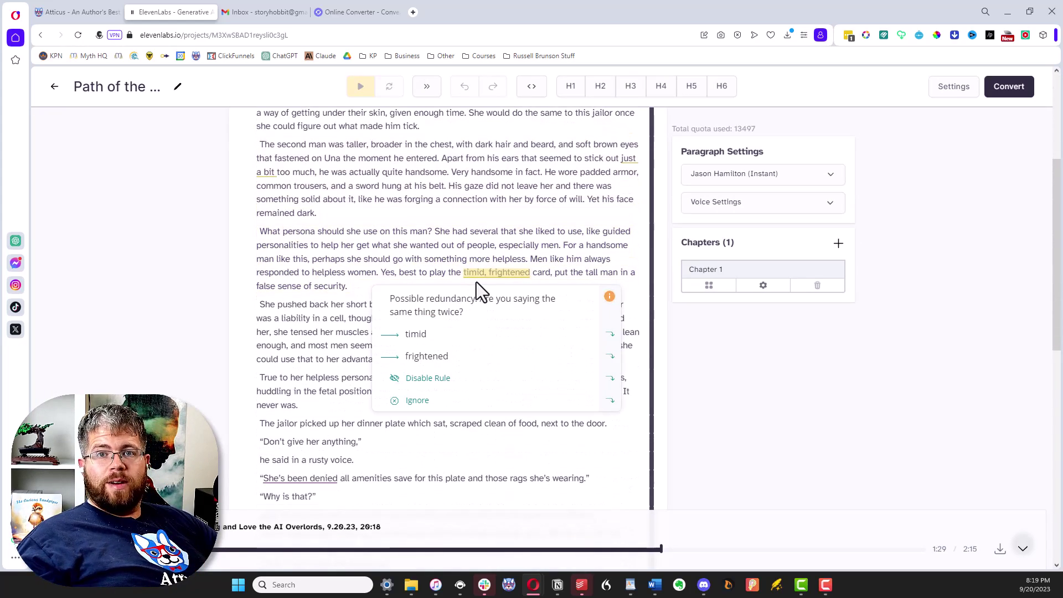
{"action": "left_click", "coordinate": [300, 383]}
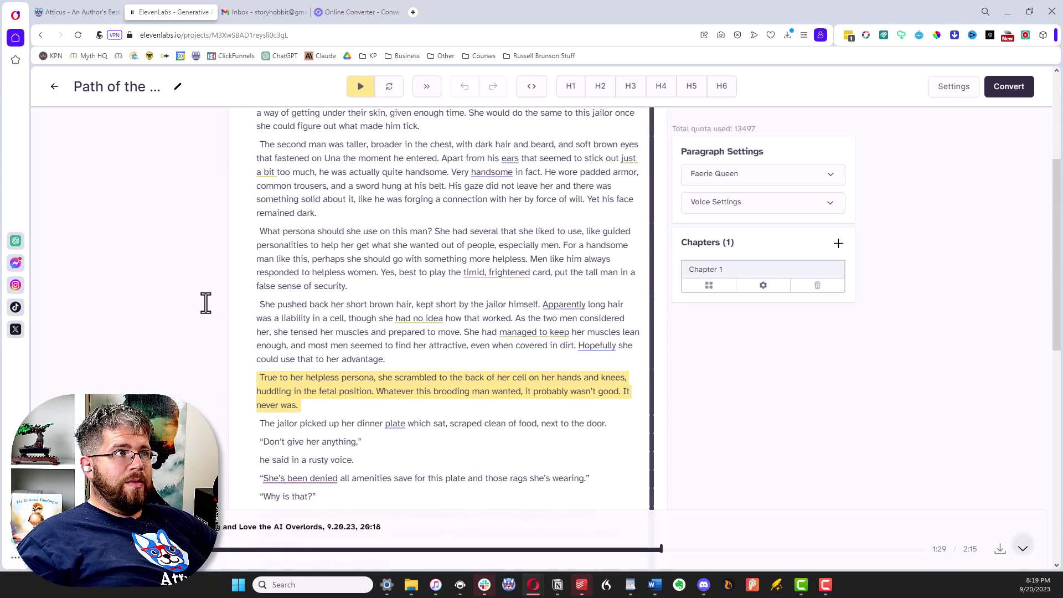
{"action": "scroll", "coordinate": [426, 440], "scroll_direction": "up", "scroll_amount": 4}
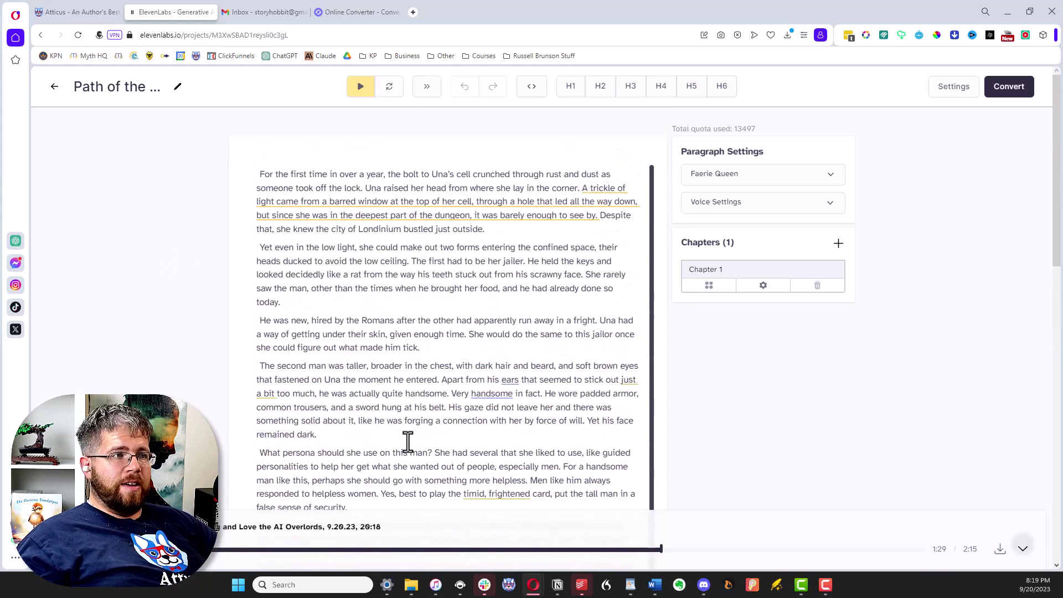
{"action": "scroll", "coordinate": [415, 376], "scroll_direction": "down", "scroll_amount": 7}
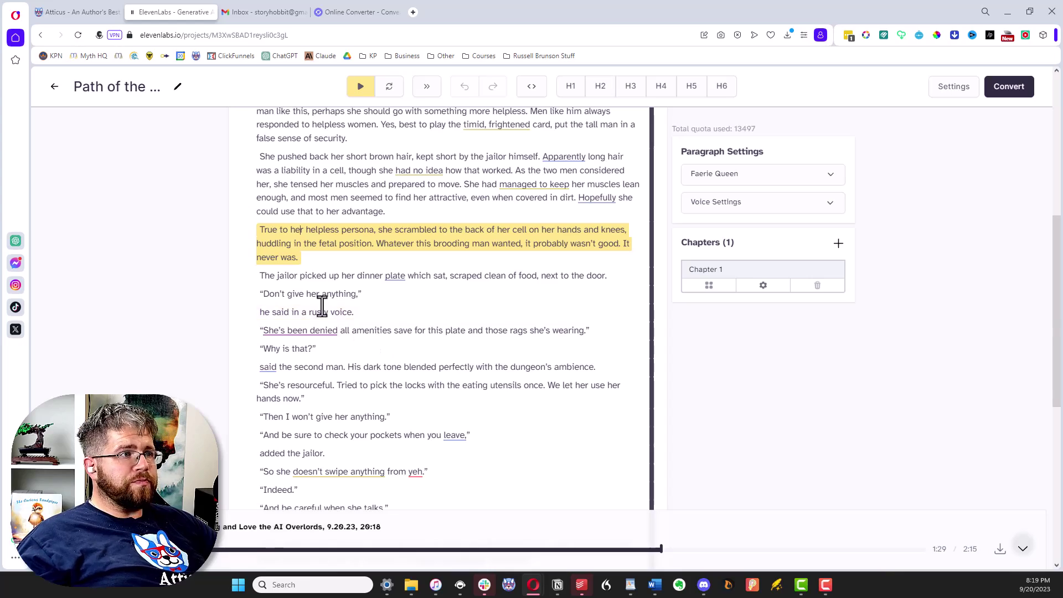
{"action": "scroll", "coordinate": [391, 324], "scroll_direction": "down", "scroll_amount": 2}
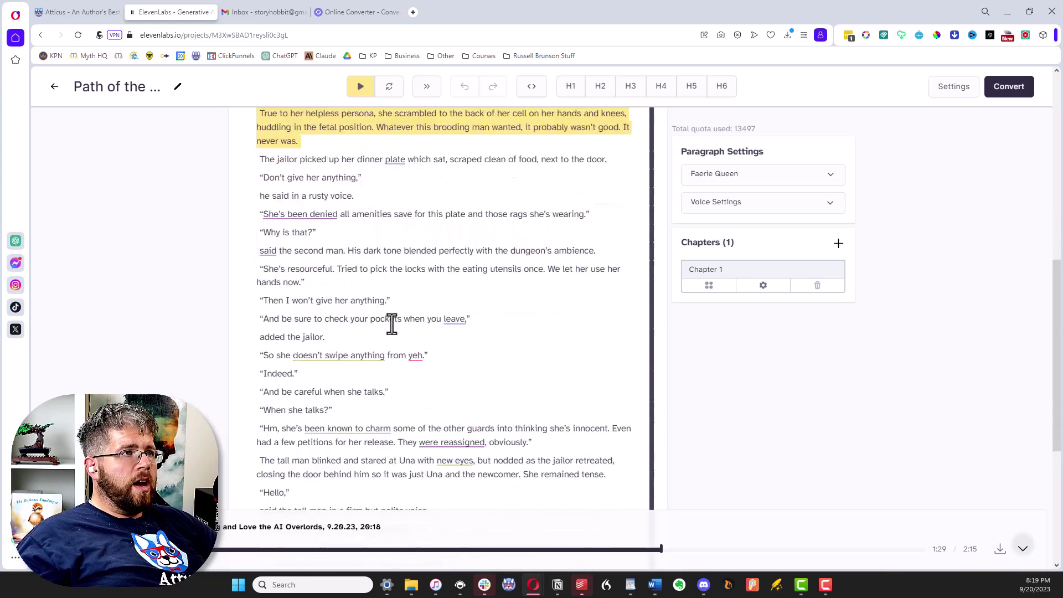
{"action": "scroll", "coordinate": [391, 324], "scroll_direction": "up", "scroll_amount": 6}
{"action": "scroll", "coordinate": [383, 322], "scroll_direction": "down", "scroll_amount": 4}
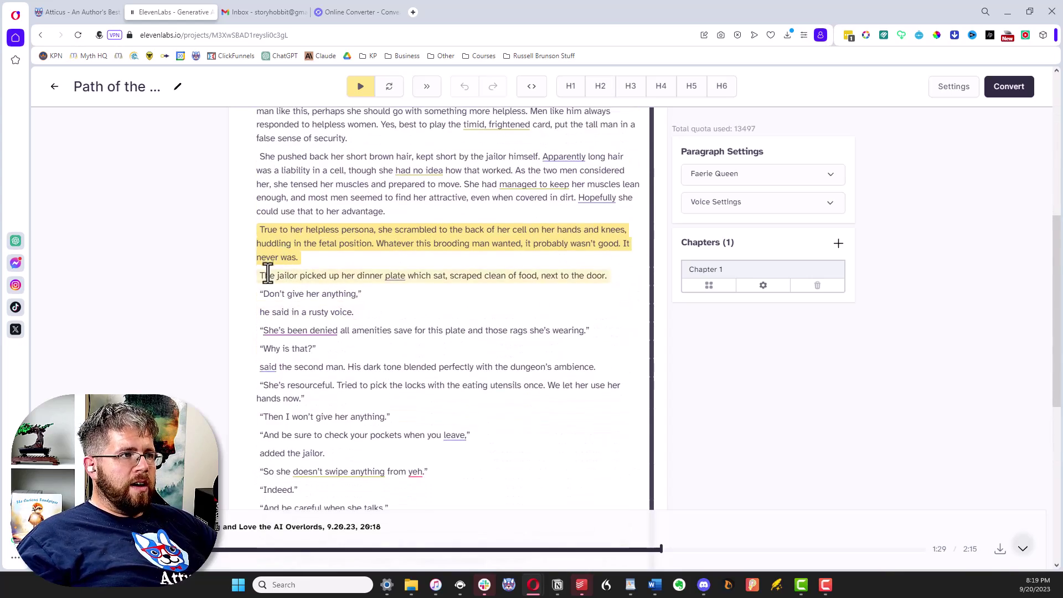
Check the voices on the jailor lines, leaving 'Don't give her anything' on Archimago.
{"action": "left_click", "coordinate": [263, 275]}
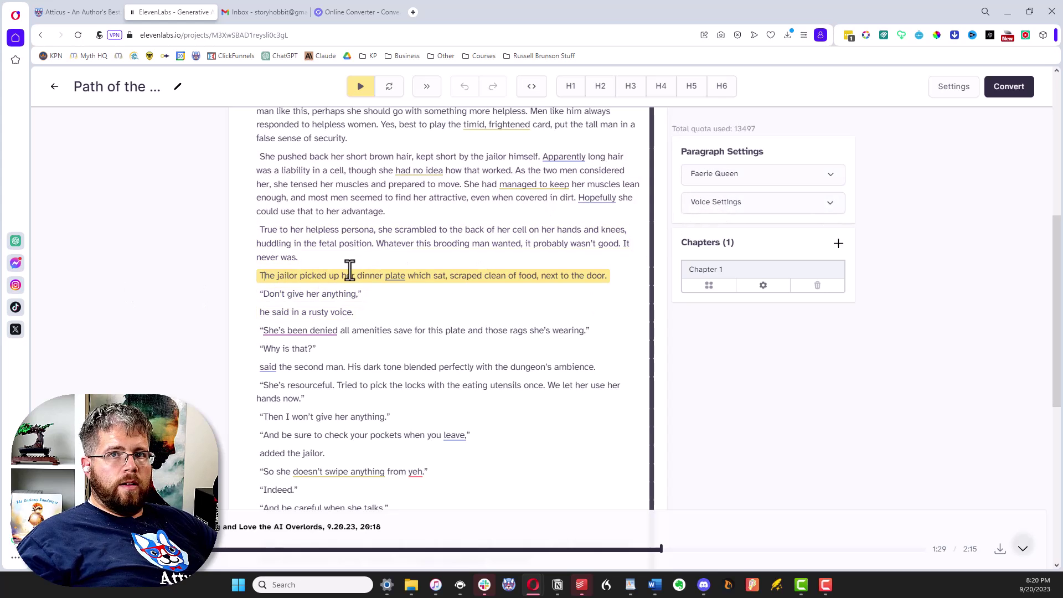
{"action": "scroll", "coordinate": [355, 264], "scroll_direction": "down", "scroll_amount": 3}
{"action": "scroll", "coordinate": [366, 258], "scroll_direction": "up", "scroll_amount": 3}
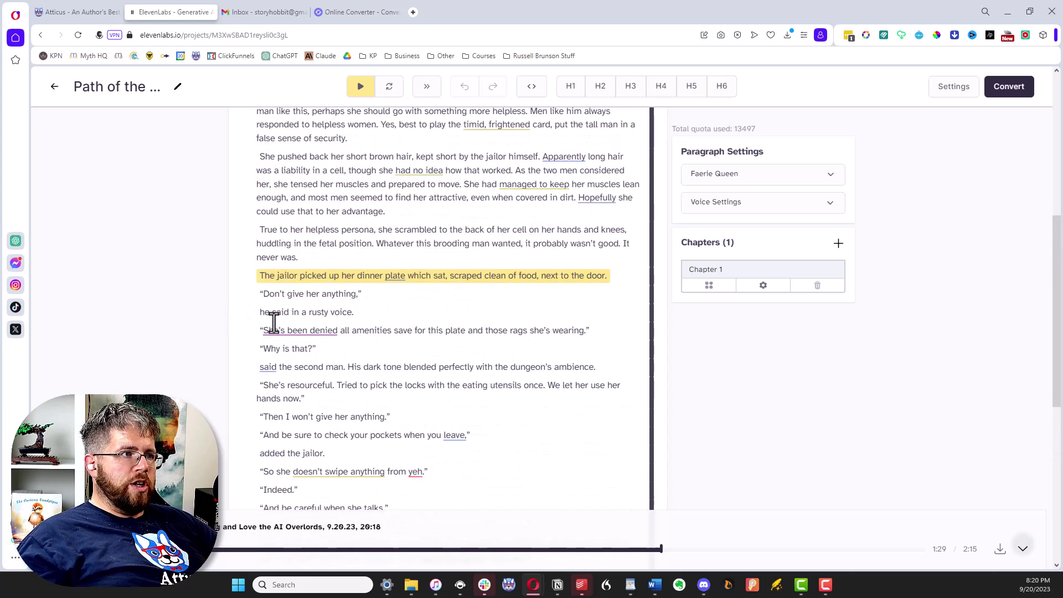
{"action": "left_click", "coordinate": [283, 298]}
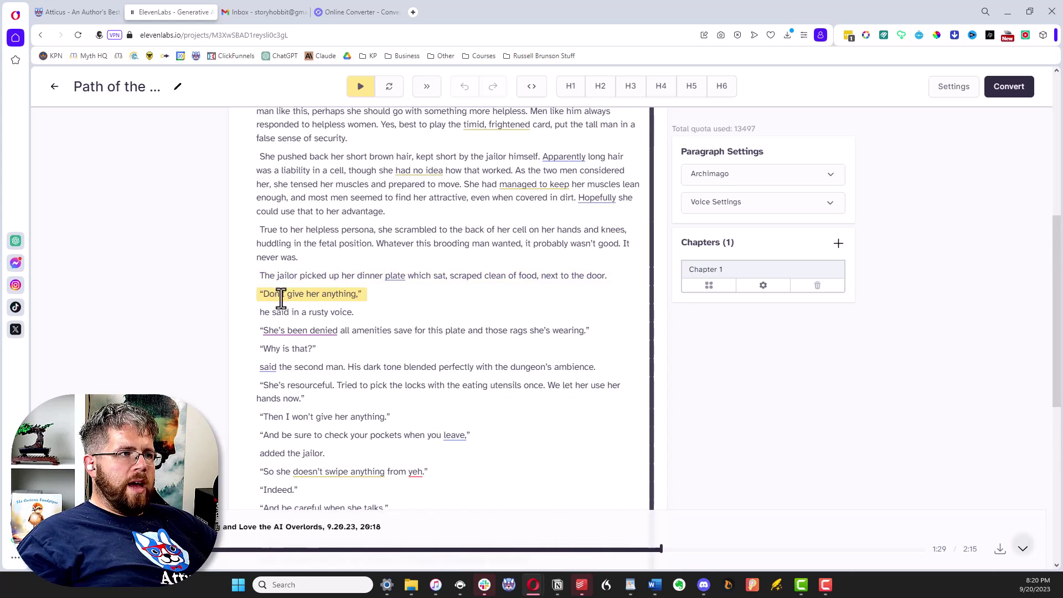
{"action": "left_click", "coordinate": [281, 333]}
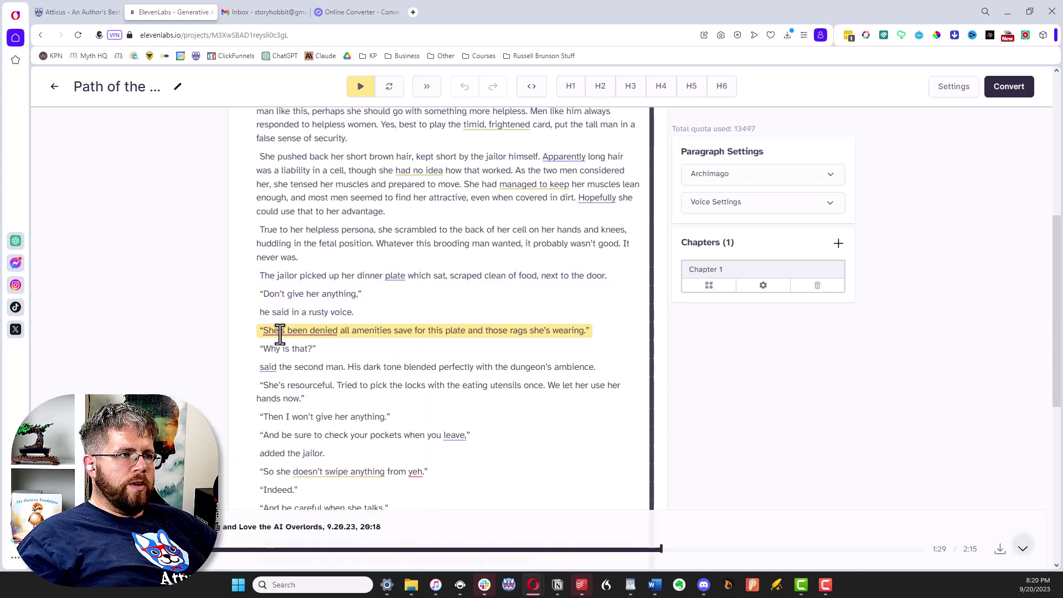
{"action": "left_click", "coordinate": [277, 297]}
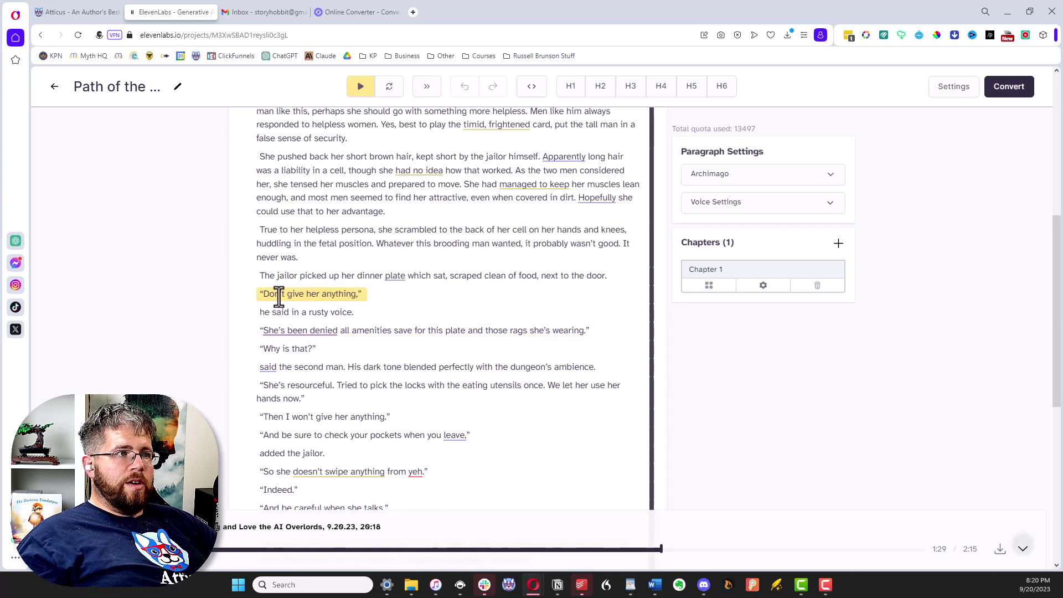
{"action": "left_click", "coordinate": [720, 167]}
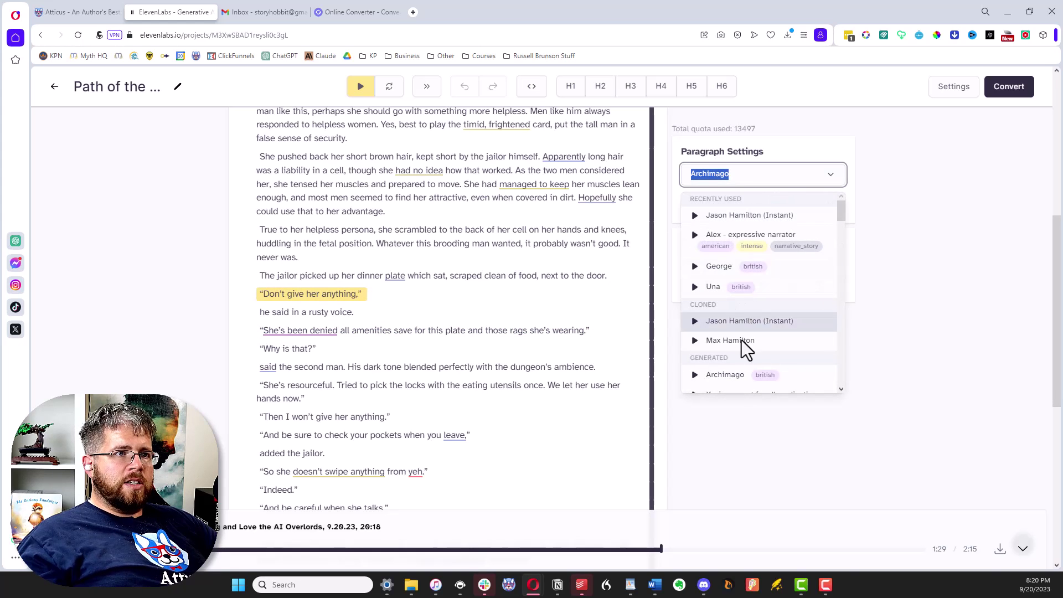
{"action": "left_click", "coordinate": [887, 187]}
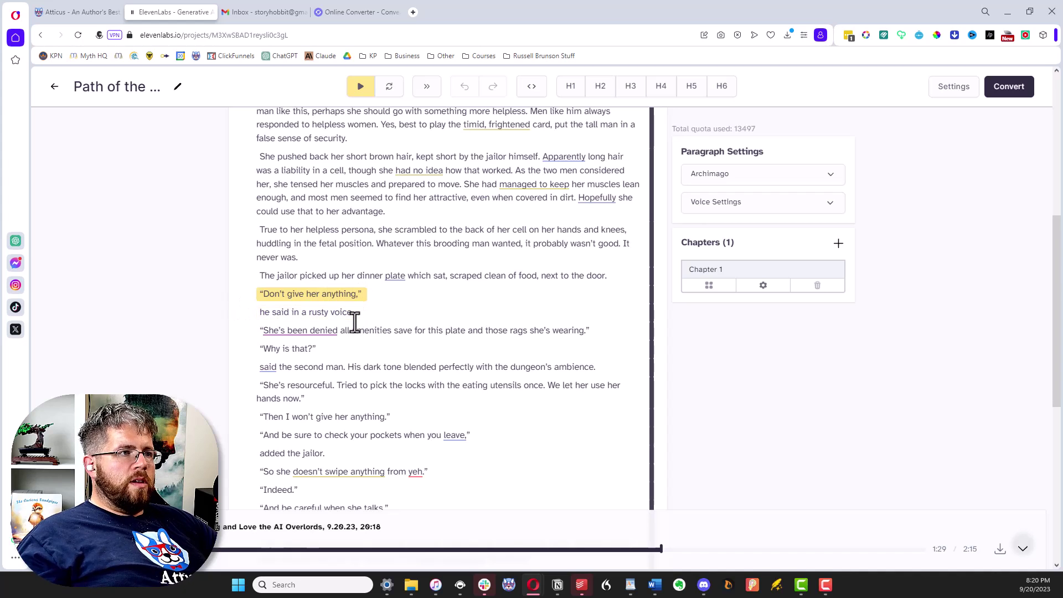
Join the 'he said in a rusty voice.' tag onto the dialogue line, then split it apart again.
{"action": "left_click", "coordinate": [261, 319]}
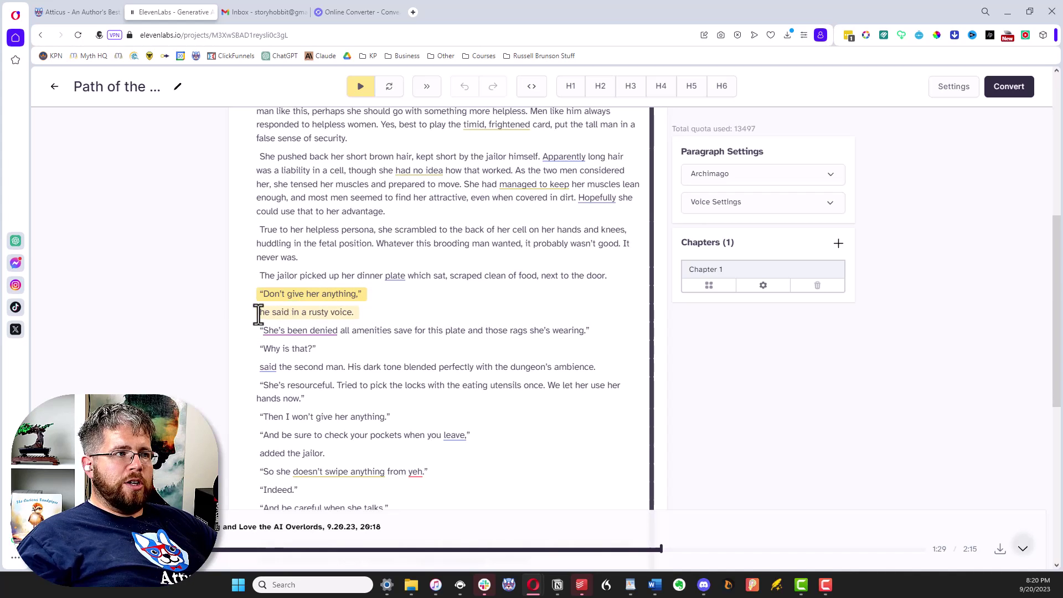
{"action": "left_click_drag", "start_coordinate": [258, 314], "coordinate": [384, 311]}
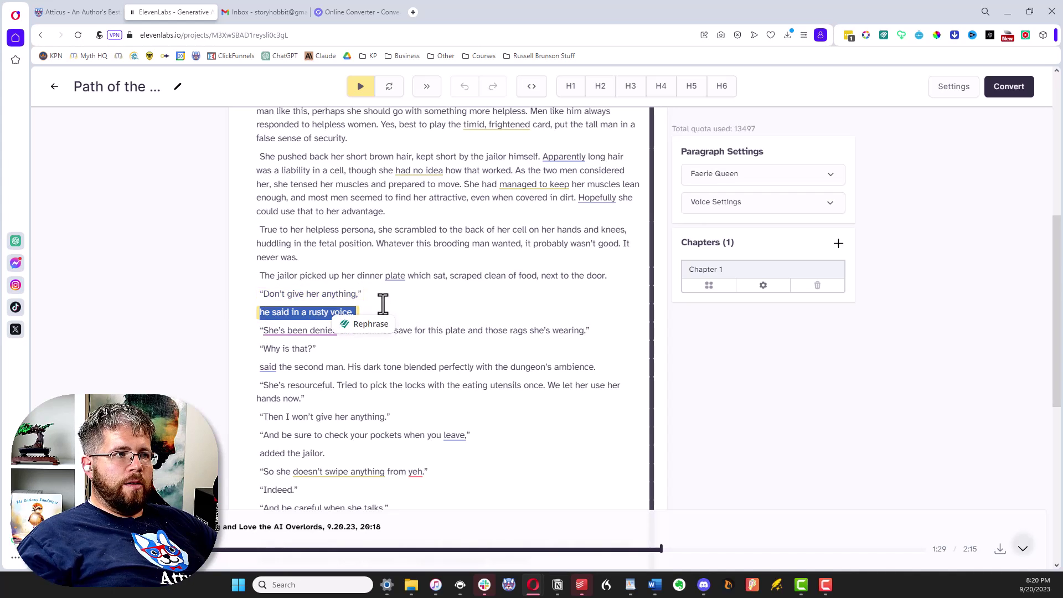
{"action": "left_click", "coordinate": [383, 294]}
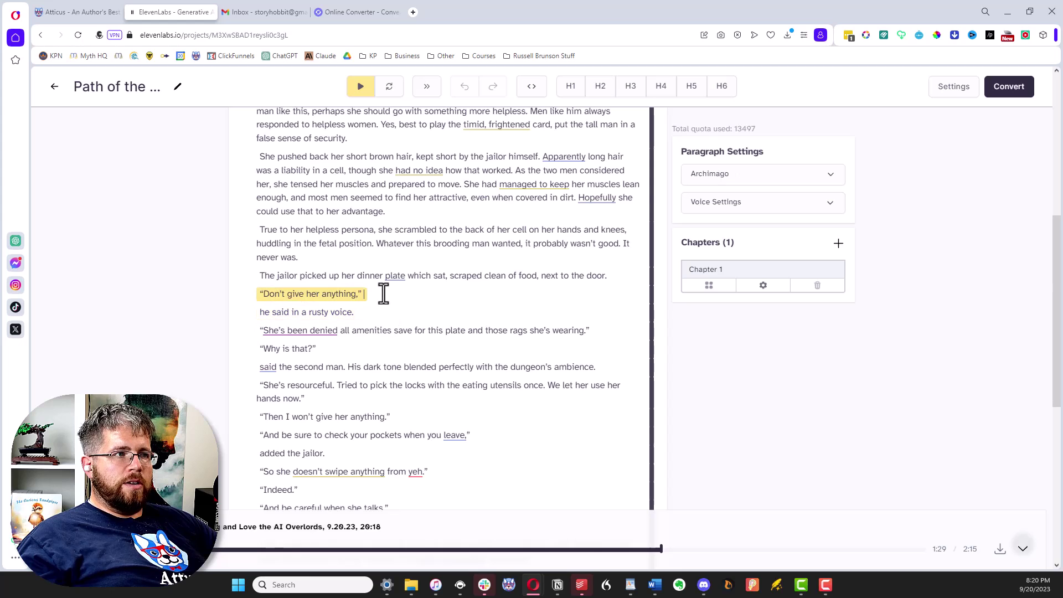
{"action": "left_click", "coordinate": [264, 312]}
{"action": "key", "text": "BackSpace"}
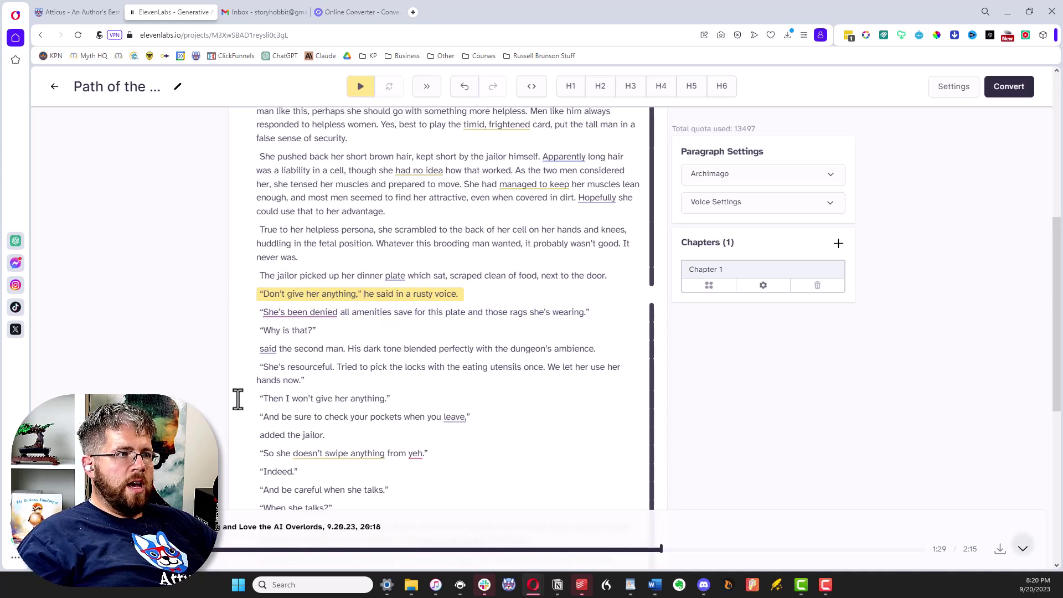
{"action": "key", "text": "Return"}
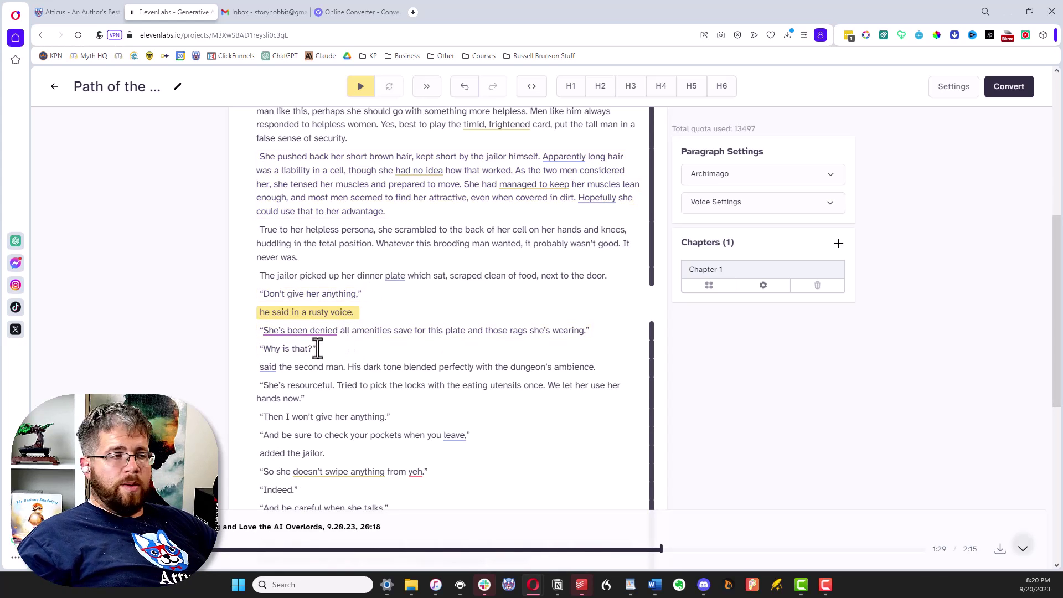
Voice the 'he said in a rusty voice.' line with Faerie Queen.
{"action": "left_click", "coordinate": [325, 296]}
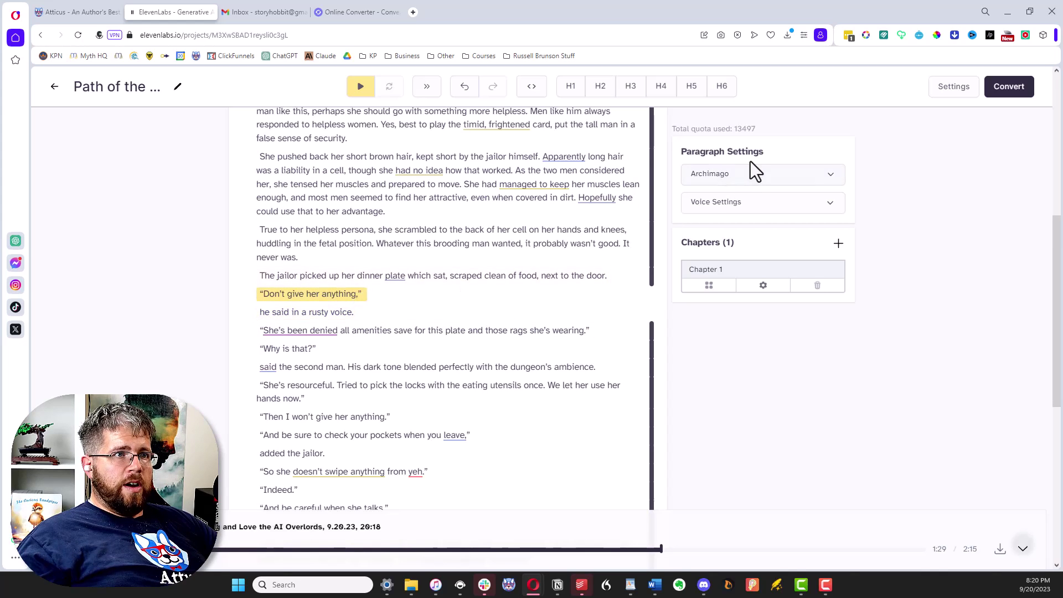
{"action": "left_click", "coordinate": [272, 314]}
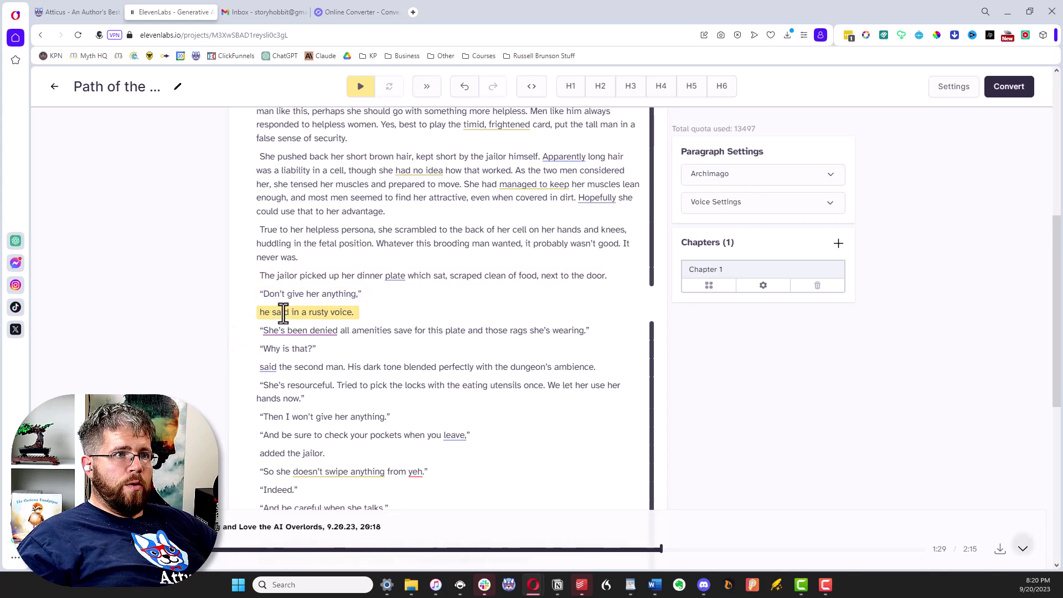
{"action": "left_click", "coordinate": [697, 177]}
{"action": "scroll", "coordinate": [765, 317], "scroll_direction": "down", "scroll_amount": 5}
{"action": "scroll", "coordinate": [765, 318], "scroll_direction": "down", "scroll_amount": 1}
{"action": "left_click", "coordinate": [740, 242]}
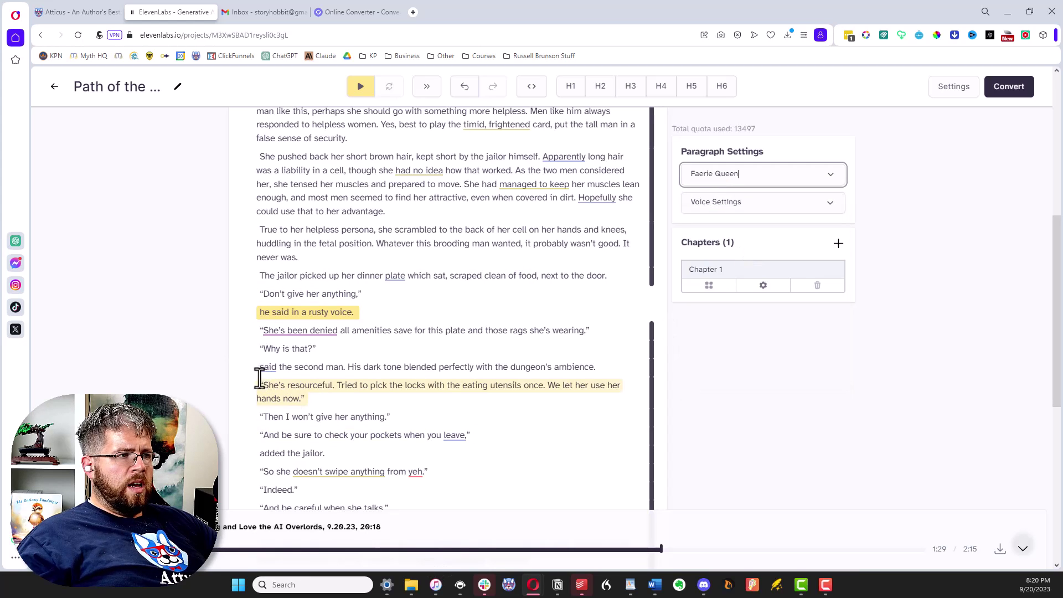
Check the voices on 'She's been denied' and 'Why is that?', then select the dinner plate paragraph.
{"action": "left_click", "coordinate": [291, 332]}
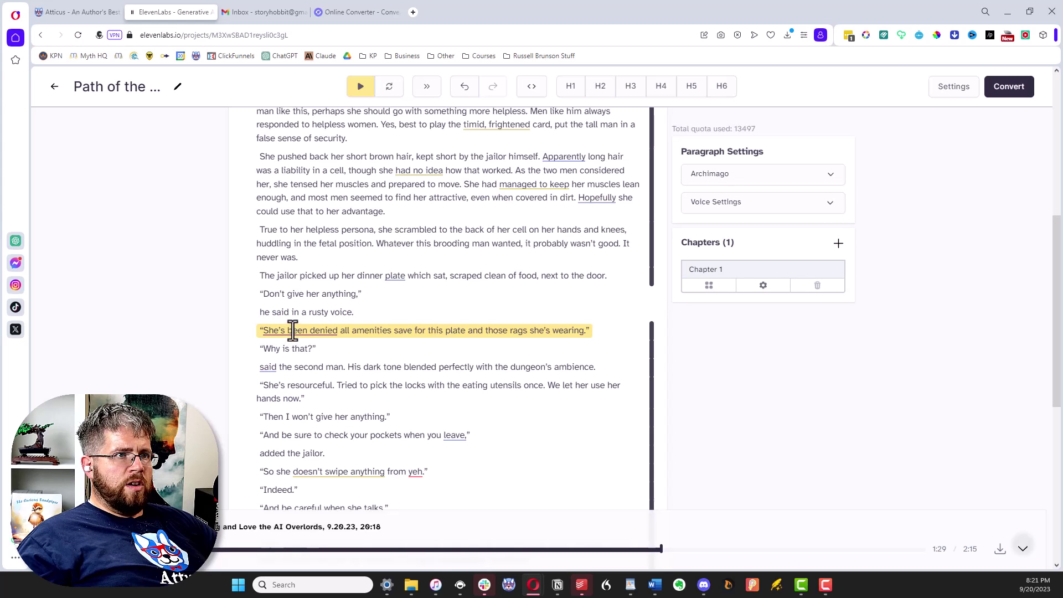
{"action": "left_click", "coordinate": [281, 349]}
{"action": "scroll", "coordinate": [316, 412], "scroll_direction": "up", "scroll_amount": 1}
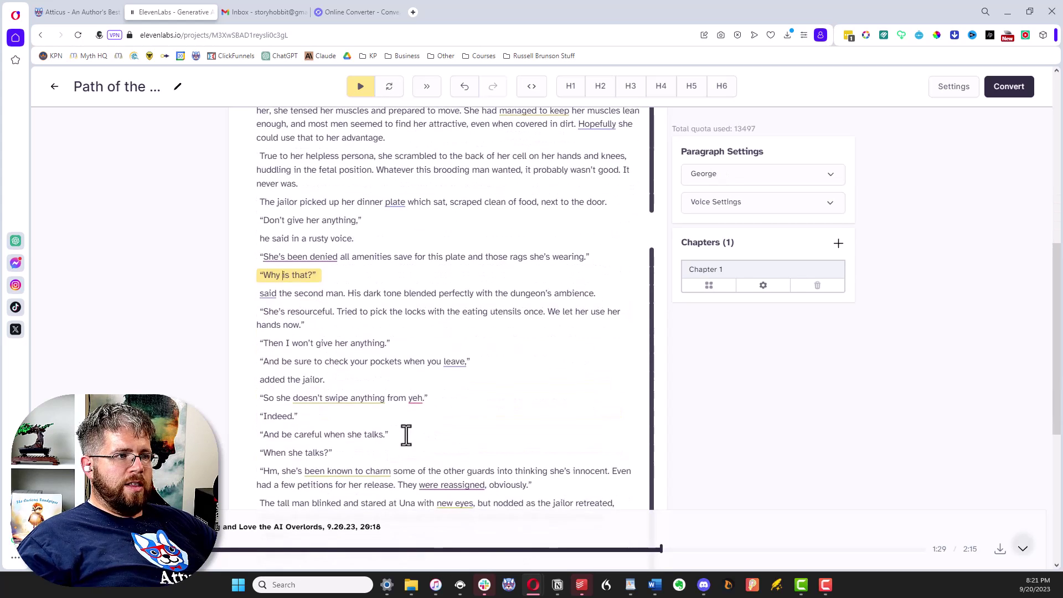
{"action": "scroll", "coordinate": [324, 324], "scroll_direction": "up", "scroll_amount": 2}
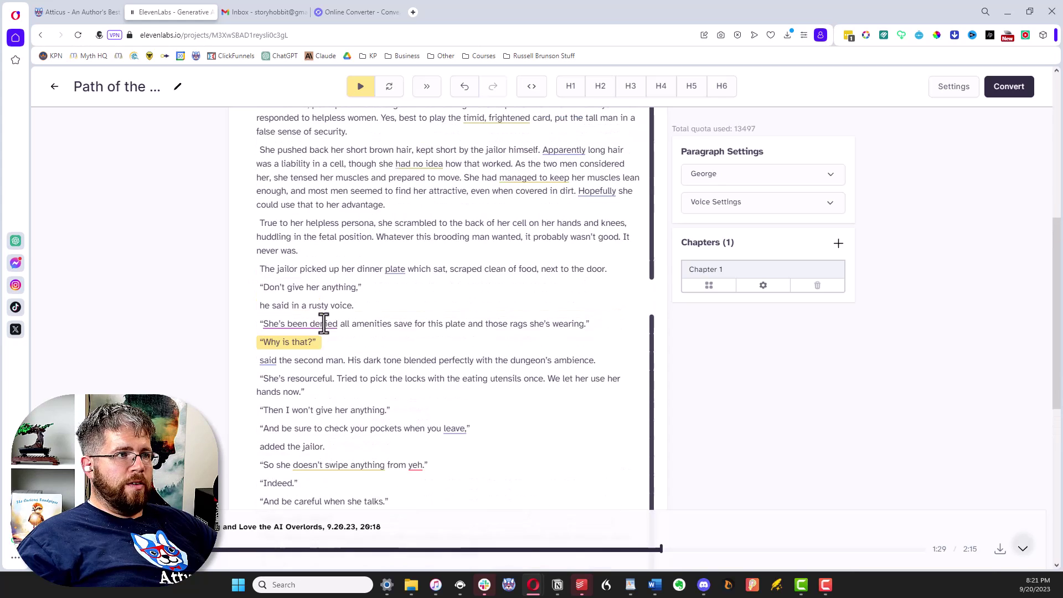
{"action": "left_click", "coordinate": [285, 273]}
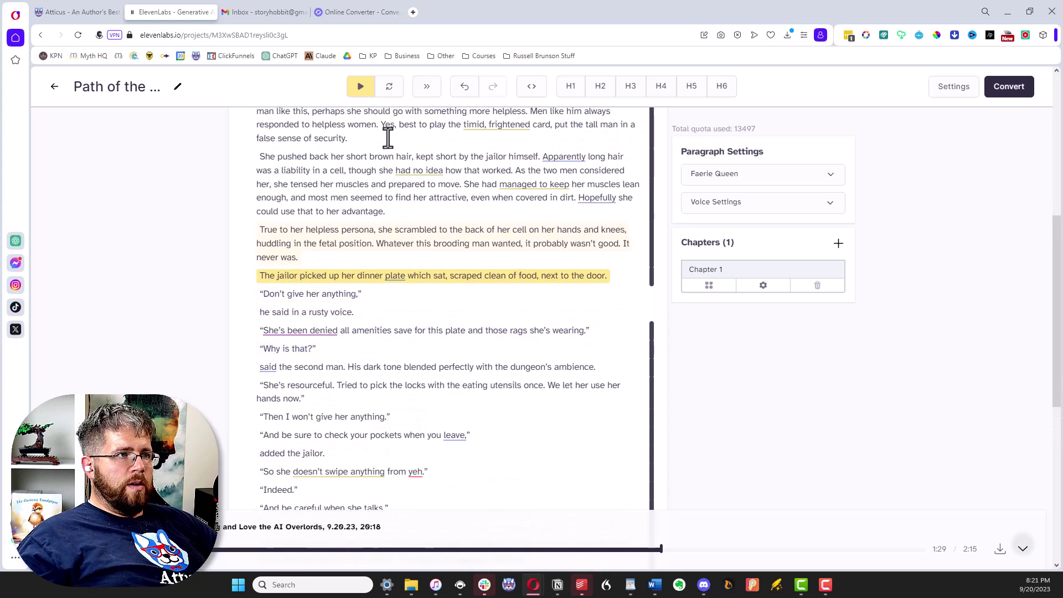
Turn on auto-continue and play from the dinner plate paragraph, following along past 'added the jailor.'.
{"action": "left_click", "coordinate": [427, 86]}
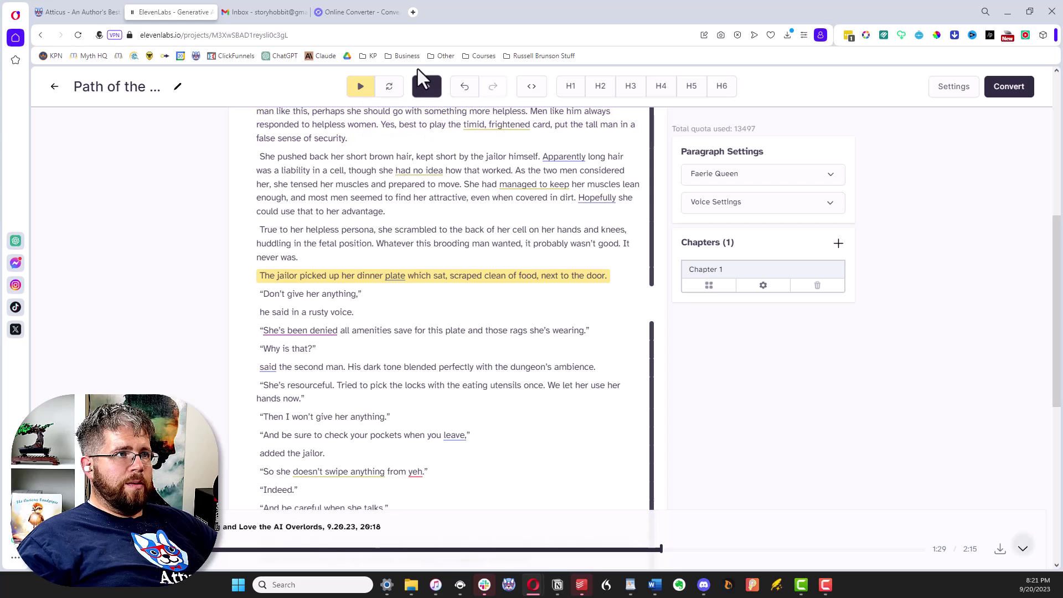
{"action": "left_click", "coordinate": [361, 86]}
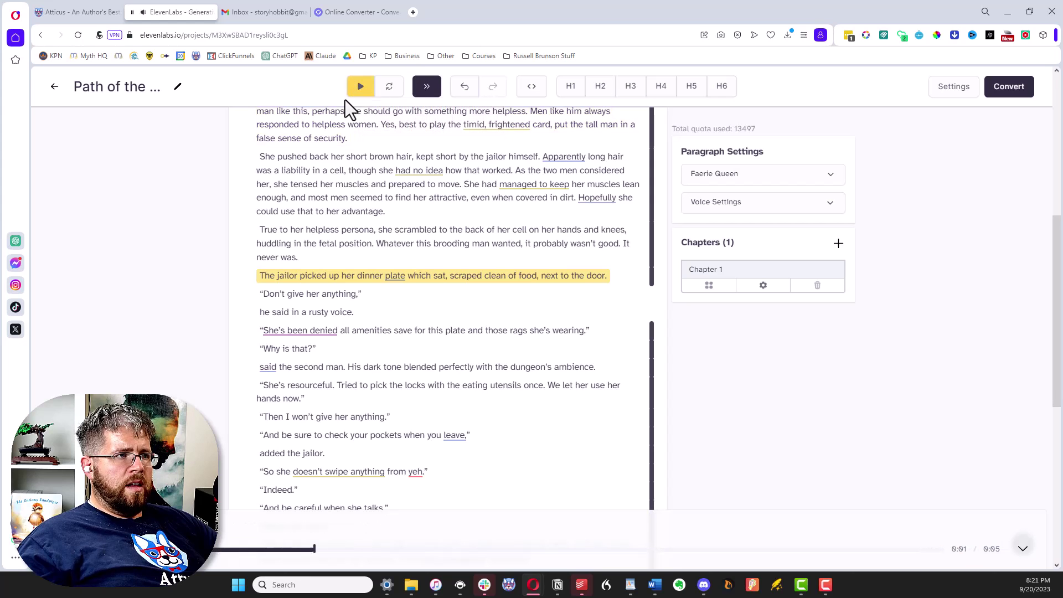
{"action": "scroll", "coordinate": [308, 248], "scroll_direction": "down", "scroll_amount": 1}
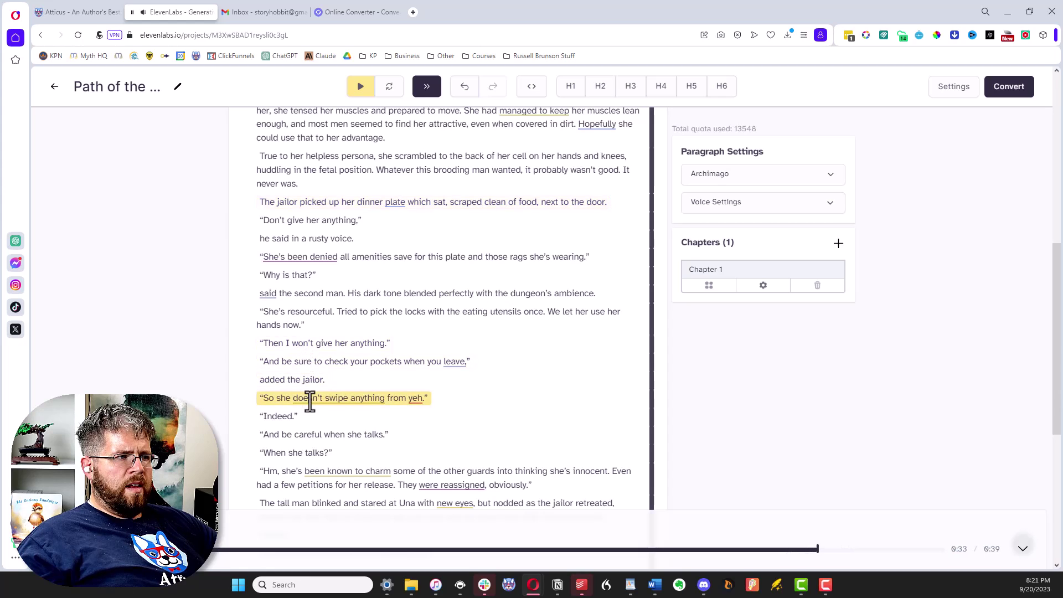
{"action": "left_click", "coordinate": [382, 378]}
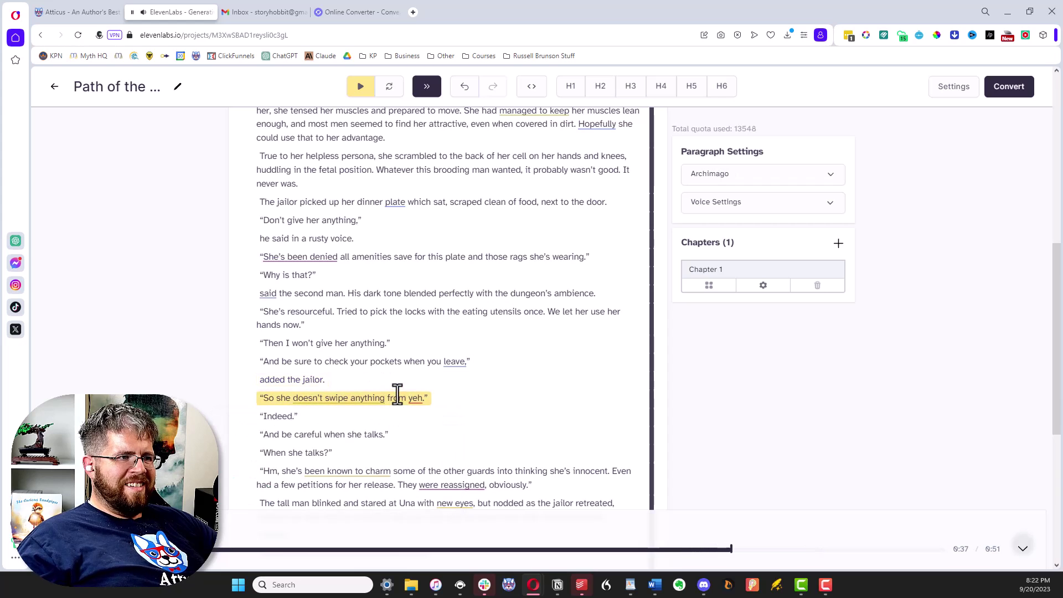
{"action": "scroll", "coordinate": [399, 401], "scroll_direction": "down", "scroll_amount": 3}
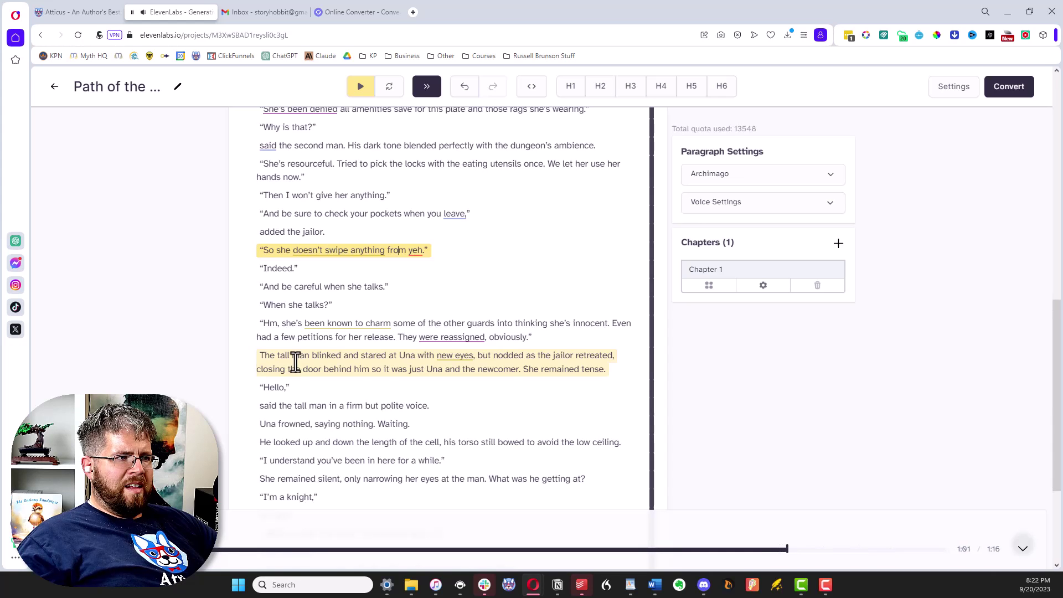
Scroll along with playback through the knight dialogue to the final line.
{"action": "scroll", "coordinate": [290, 344], "scroll_direction": "down", "scroll_amount": 1}
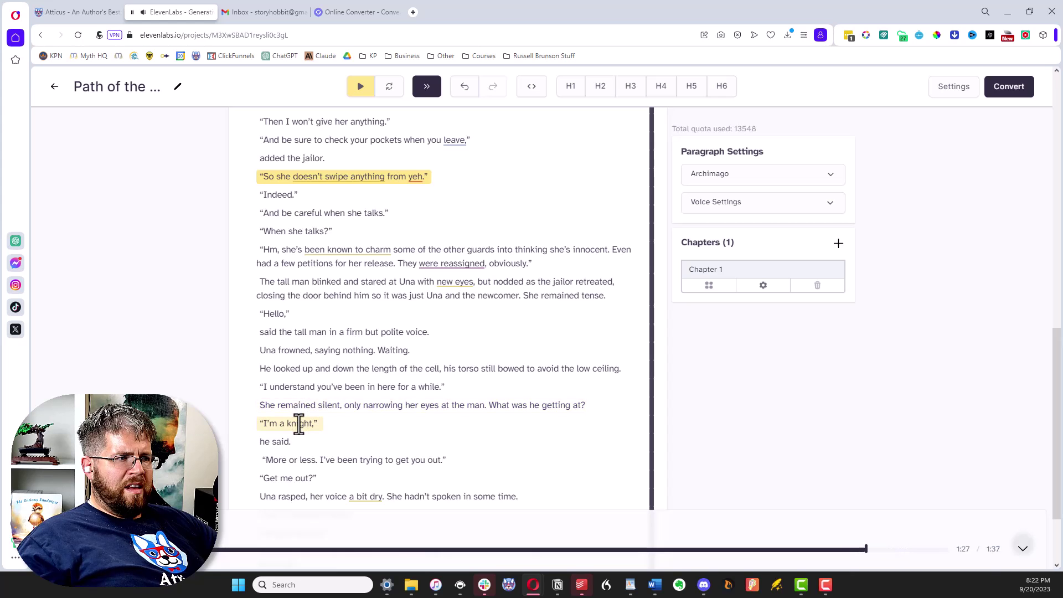
{"action": "scroll", "coordinate": [299, 424], "scroll_direction": "down", "scroll_amount": 2}
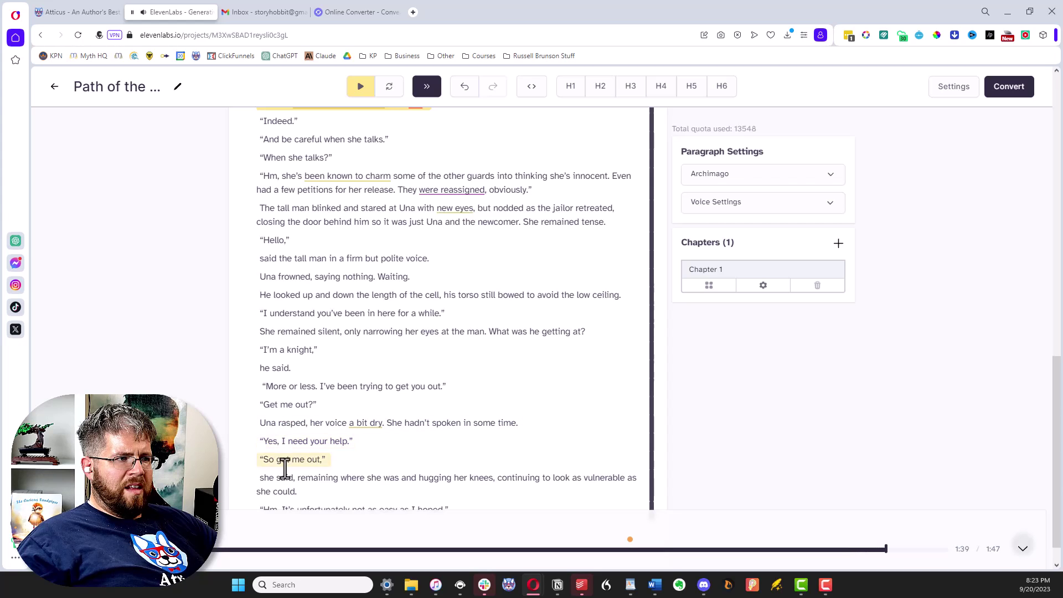
{"action": "scroll", "coordinate": [288, 438], "scroll_direction": "down", "scroll_amount": 1}
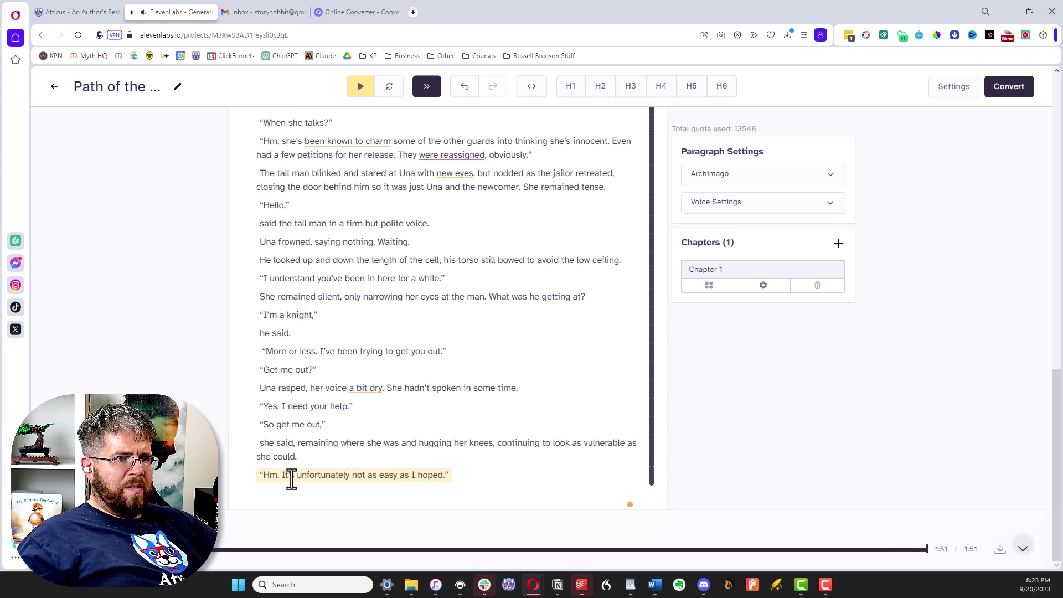
{"action": "left_click", "coordinate": [298, 455]}
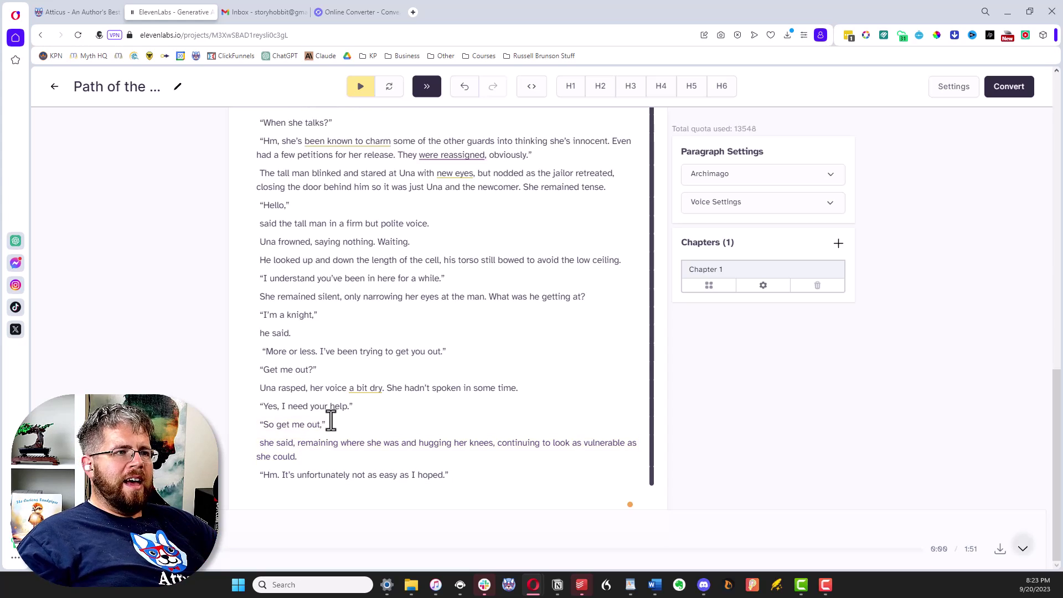
{"action": "scroll", "coordinate": [330, 410], "scroll_direction": "up", "scroll_amount": 3}
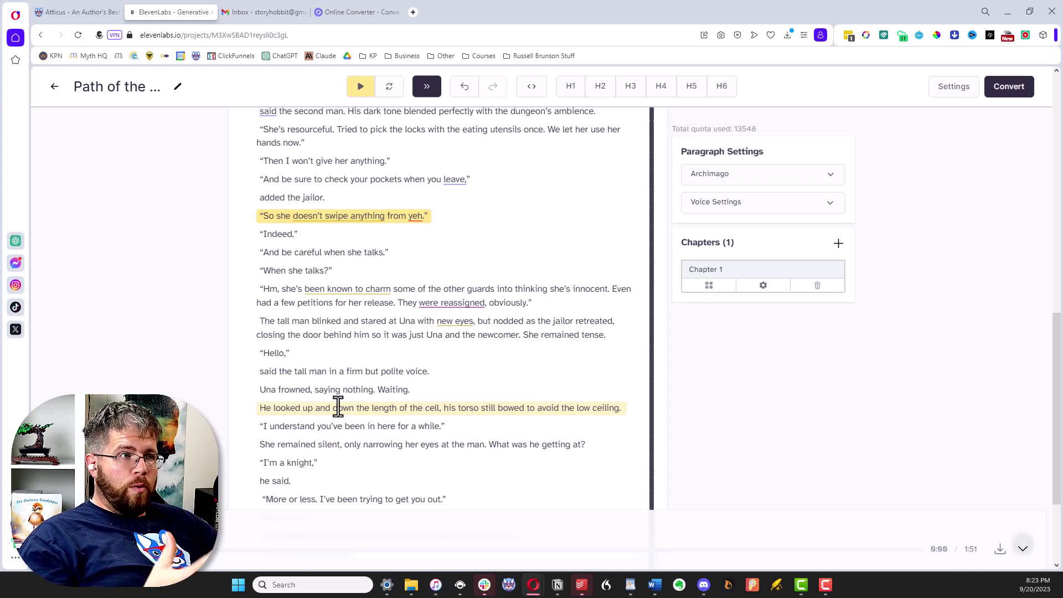
{"action": "scroll", "coordinate": [335, 410], "scroll_direction": "up", "scroll_amount": 6}
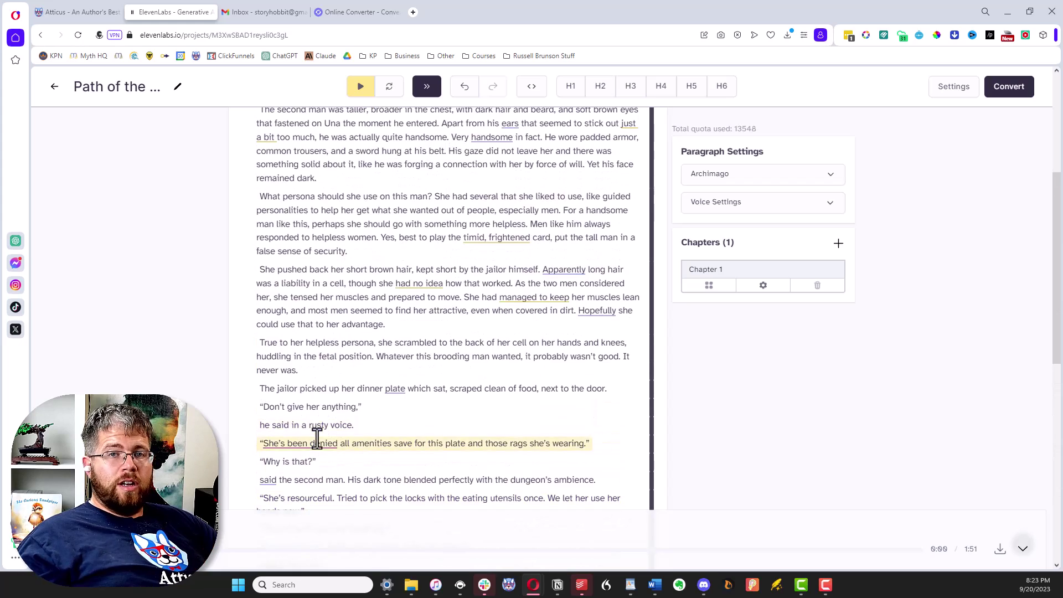
{"action": "scroll", "coordinate": [317, 438], "scroll_direction": "down", "scroll_amount": 6}
{"action": "scroll", "coordinate": [317, 439], "scroll_direction": "up", "scroll_amount": 3}
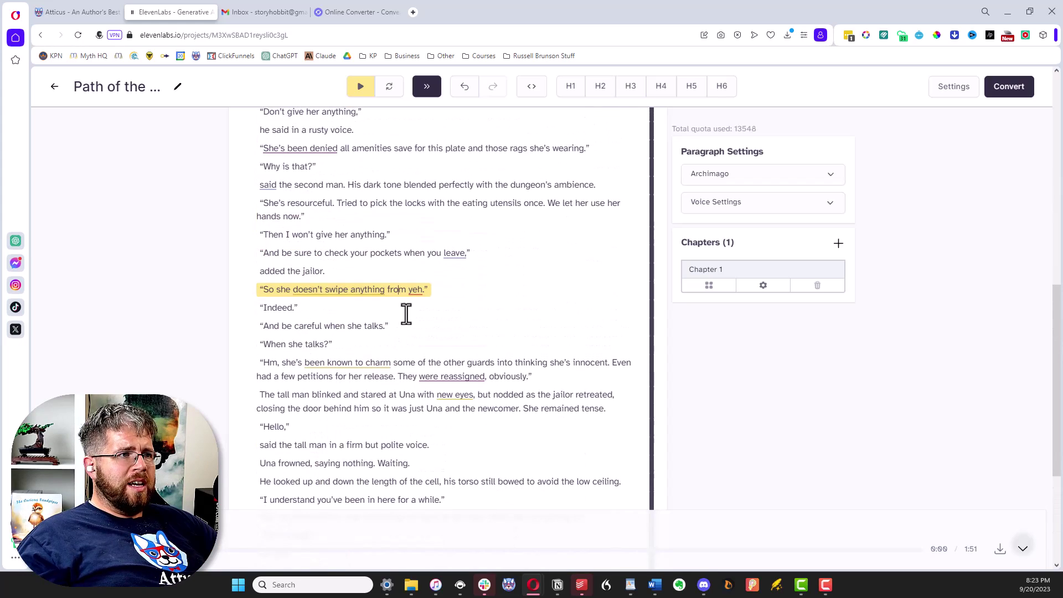
{"action": "left_click", "coordinate": [412, 308]}
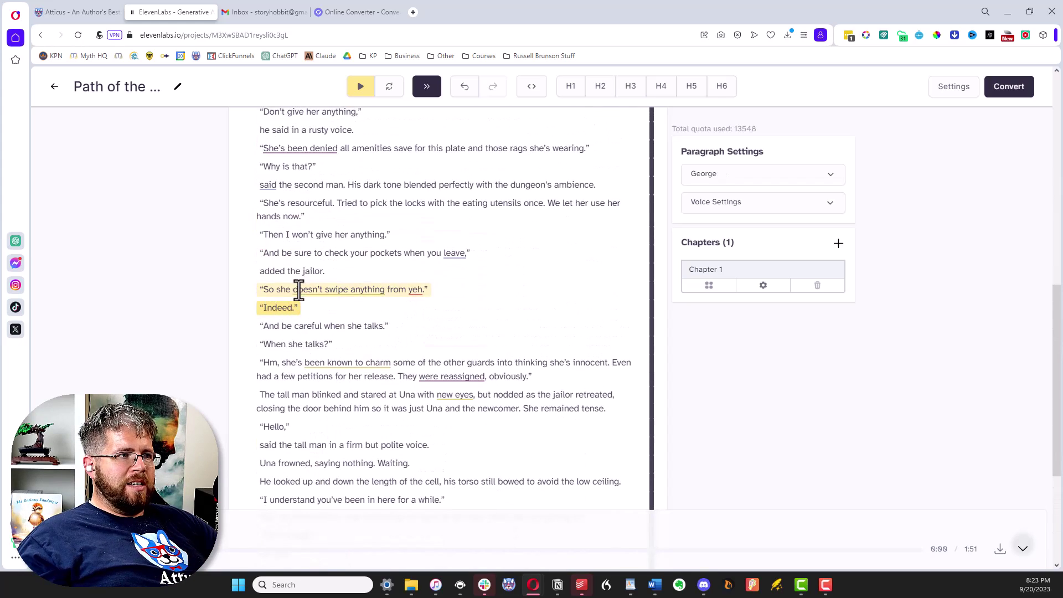
{"action": "left_click", "coordinate": [371, 290]}
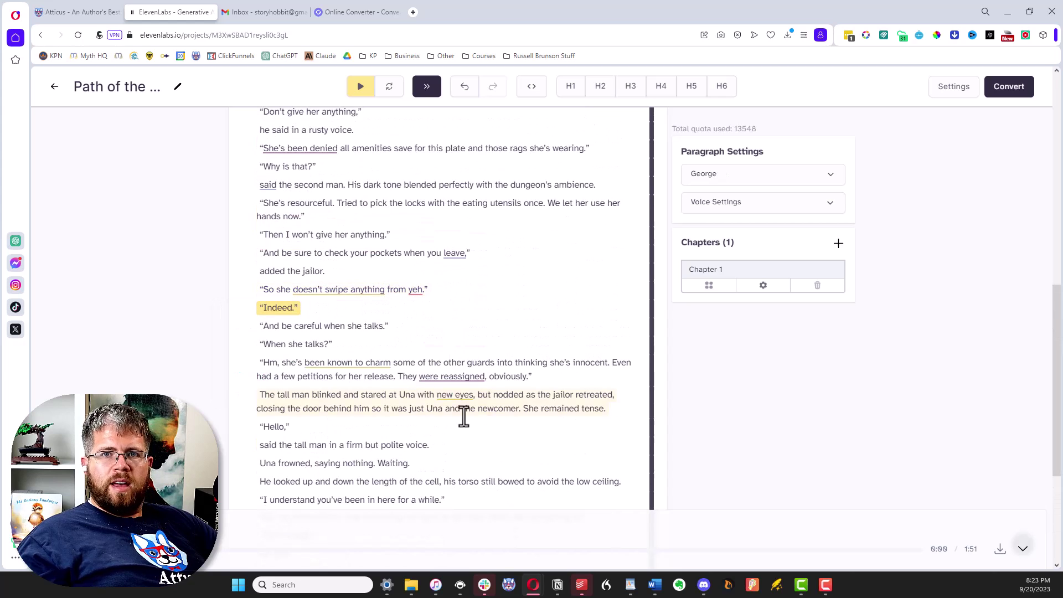
{"action": "left_click", "coordinate": [425, 320]}
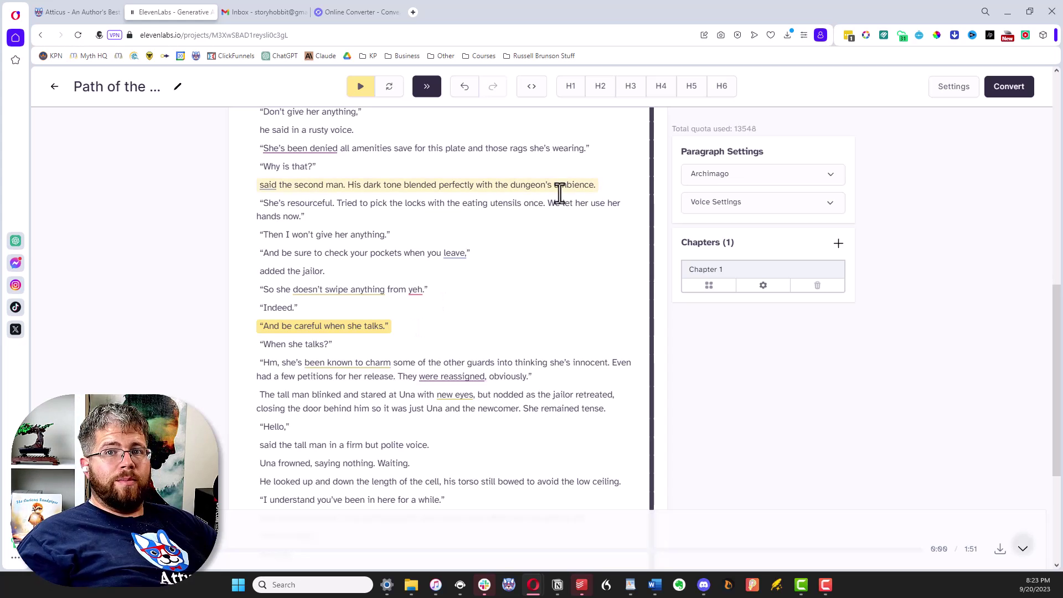
{"action": "scroll", "coordinate": [536, 328], "scroll_direction": "up", "scroll_amount": 3}
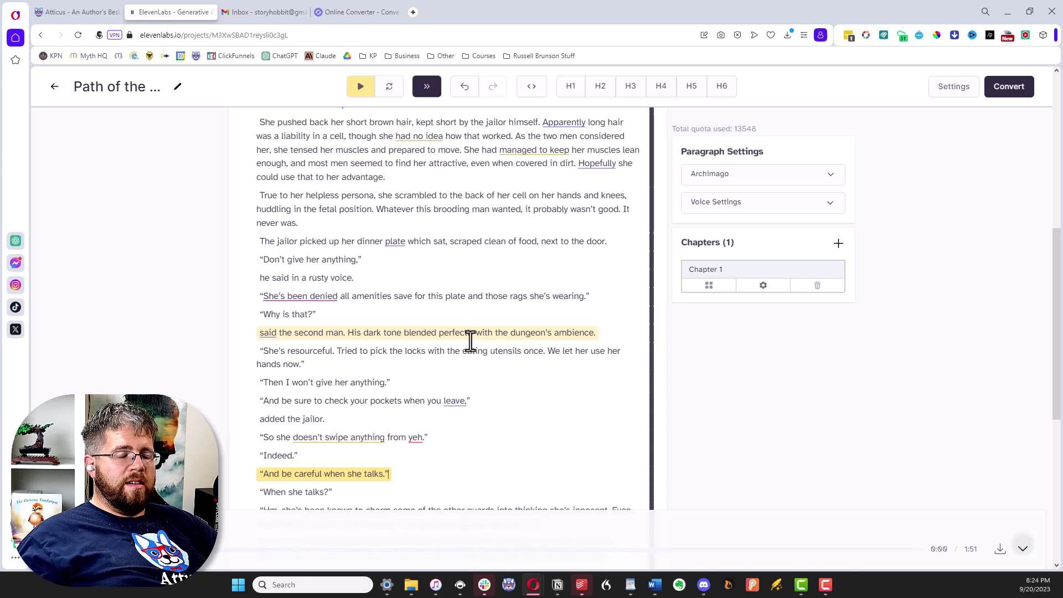
{"action": "scroll", "coordinate": [401, 360], "scroll_direction": "up", "scroll_amount": 4}
{"action": "scroll", "coordinate": [401, 360], "scroll_direction": "down", "scroll_amount": 5}
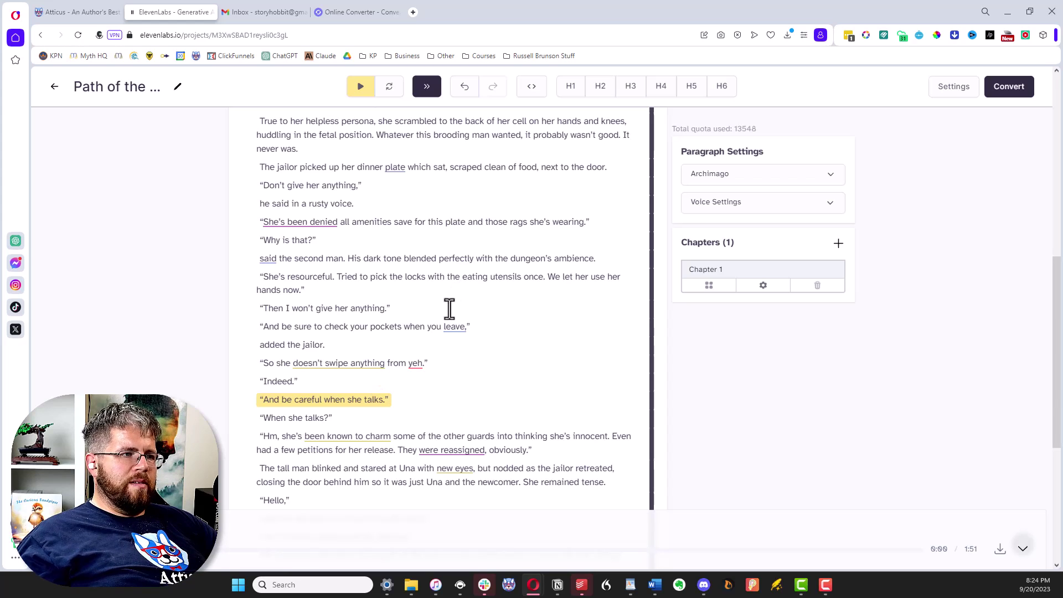
{"action": "scroll", "coordinate": [357, 343], "scroll_direction": "down", "scroll_amount": 3}
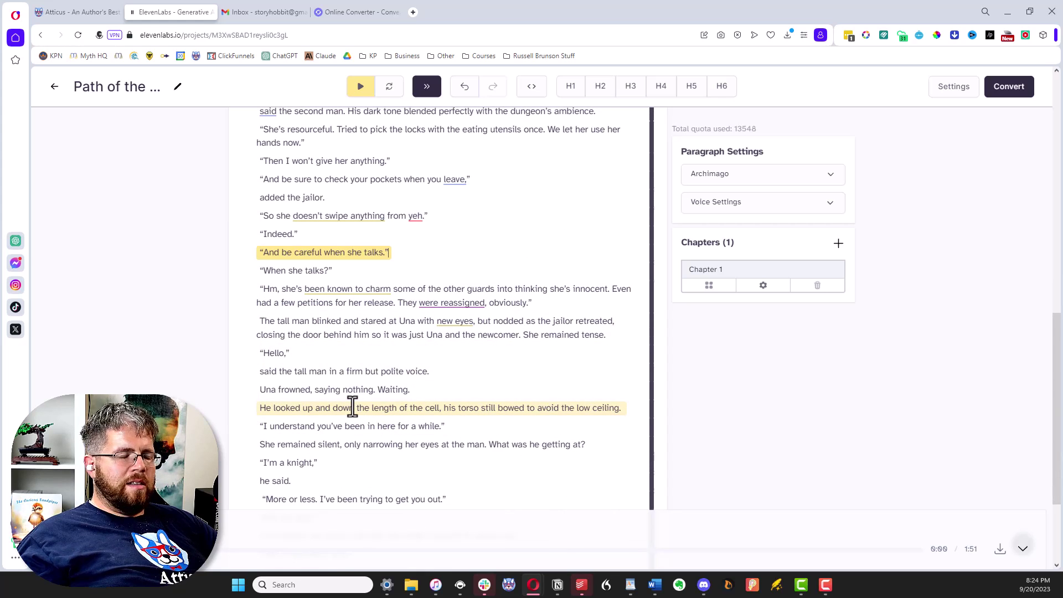
{"action": "scroll", "coordinate": [358, 345], "scroll_direction": "up", "scroll_amount": 2}
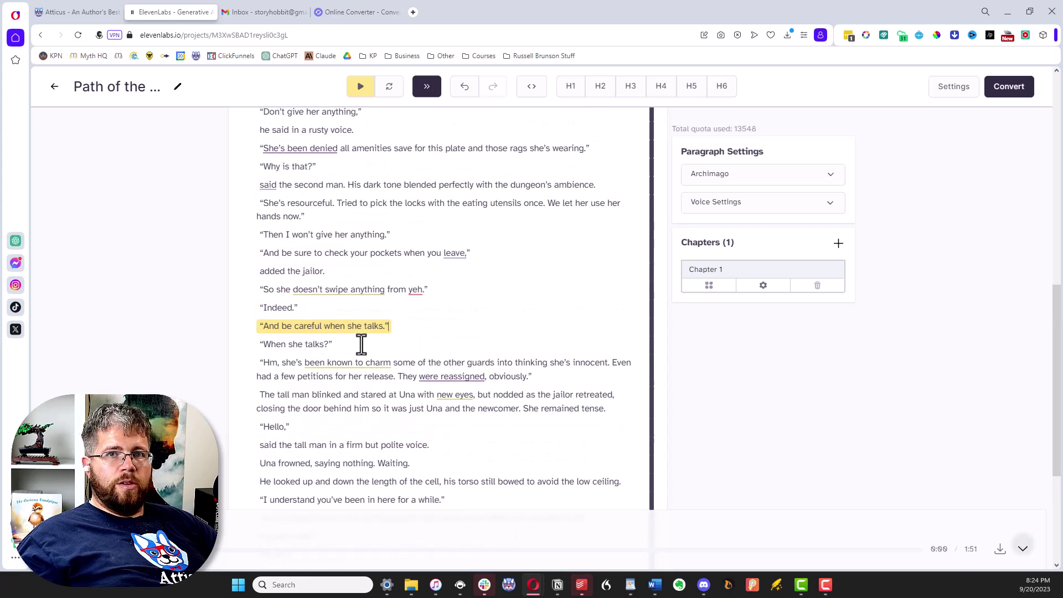
{"action": "scroll", "coordinate": [361, 344], "scroll_direction": "up", "scroll_amount": 4}
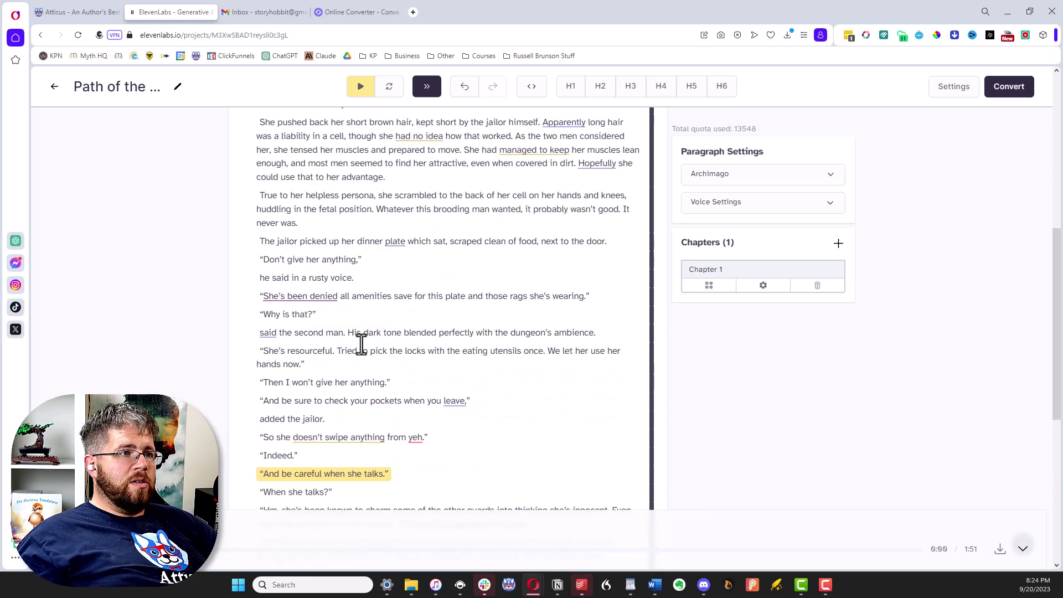
{"action": "scroll", "coordinate": [361, 344], "scroll_direction": "up", "scroll_amount": 10}
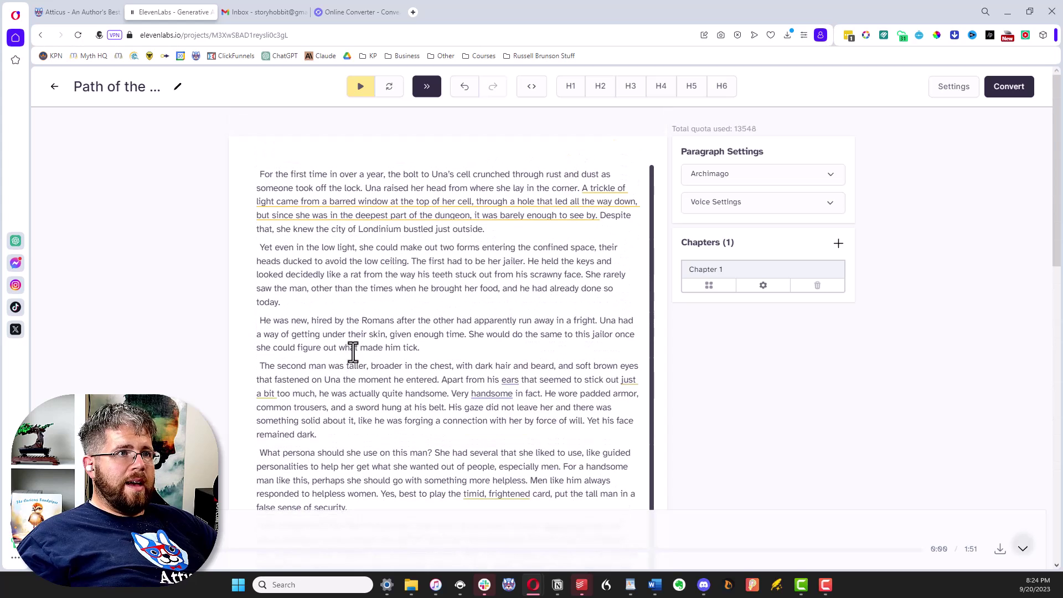
{"action": "left_click", "coordinate": [463, 275]}
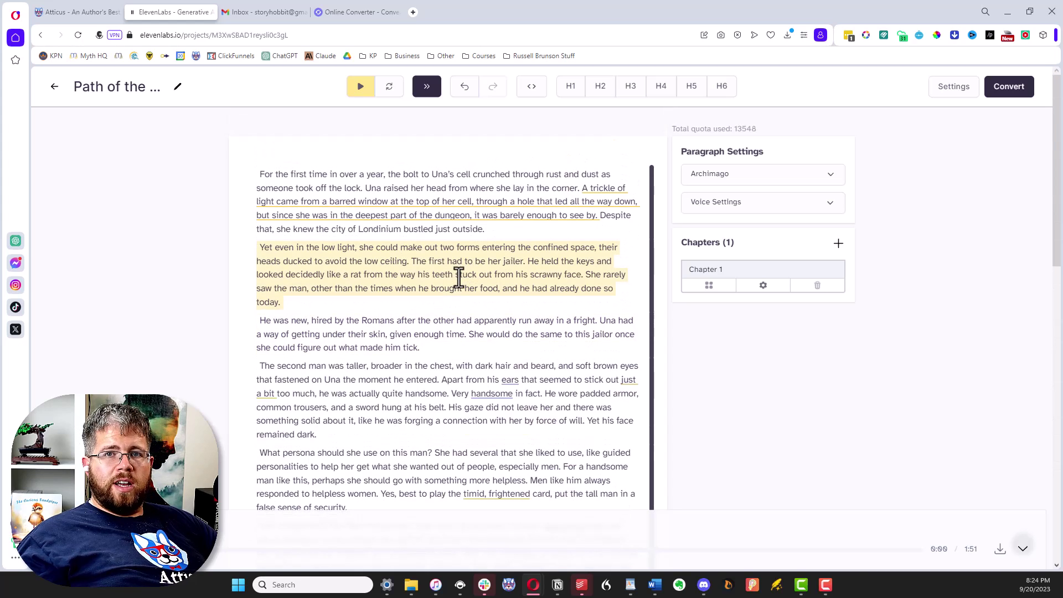